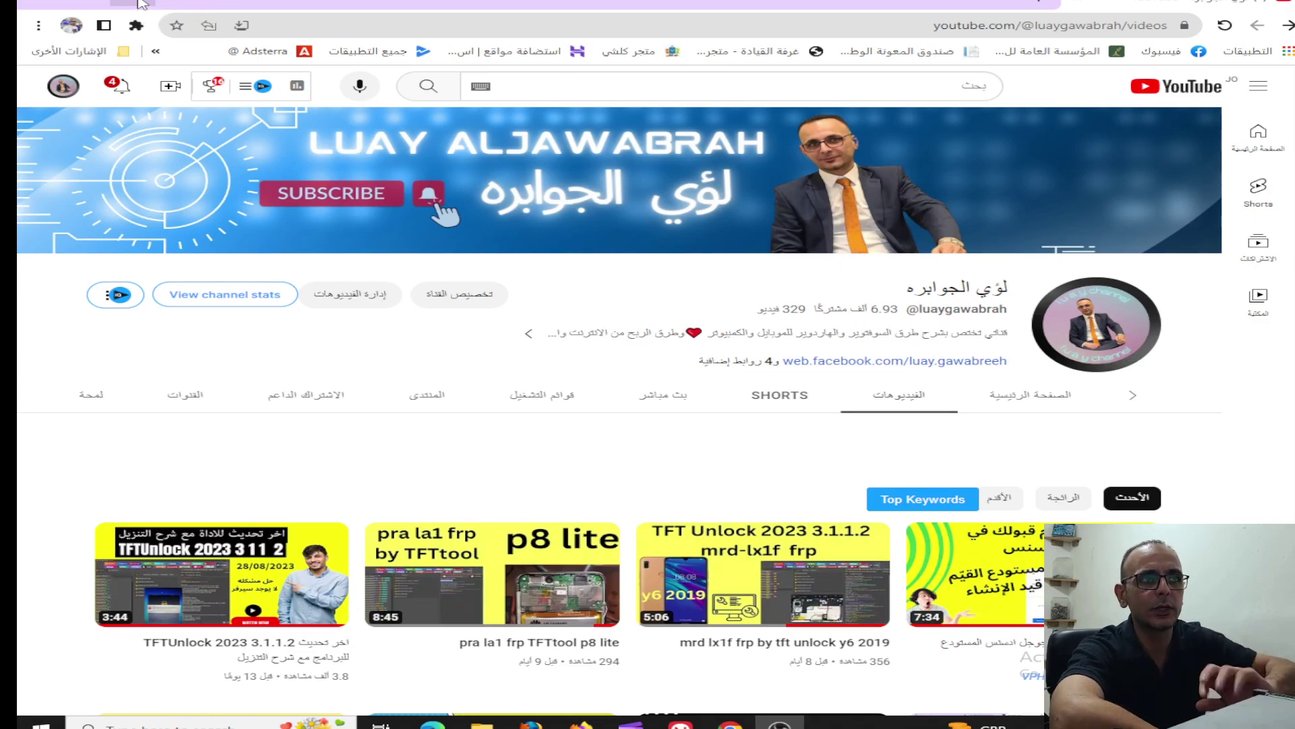
- Extract the password-protected WinRAR archive in the driver all folder to its own subfolder, entering the archive password
click(140, 2)
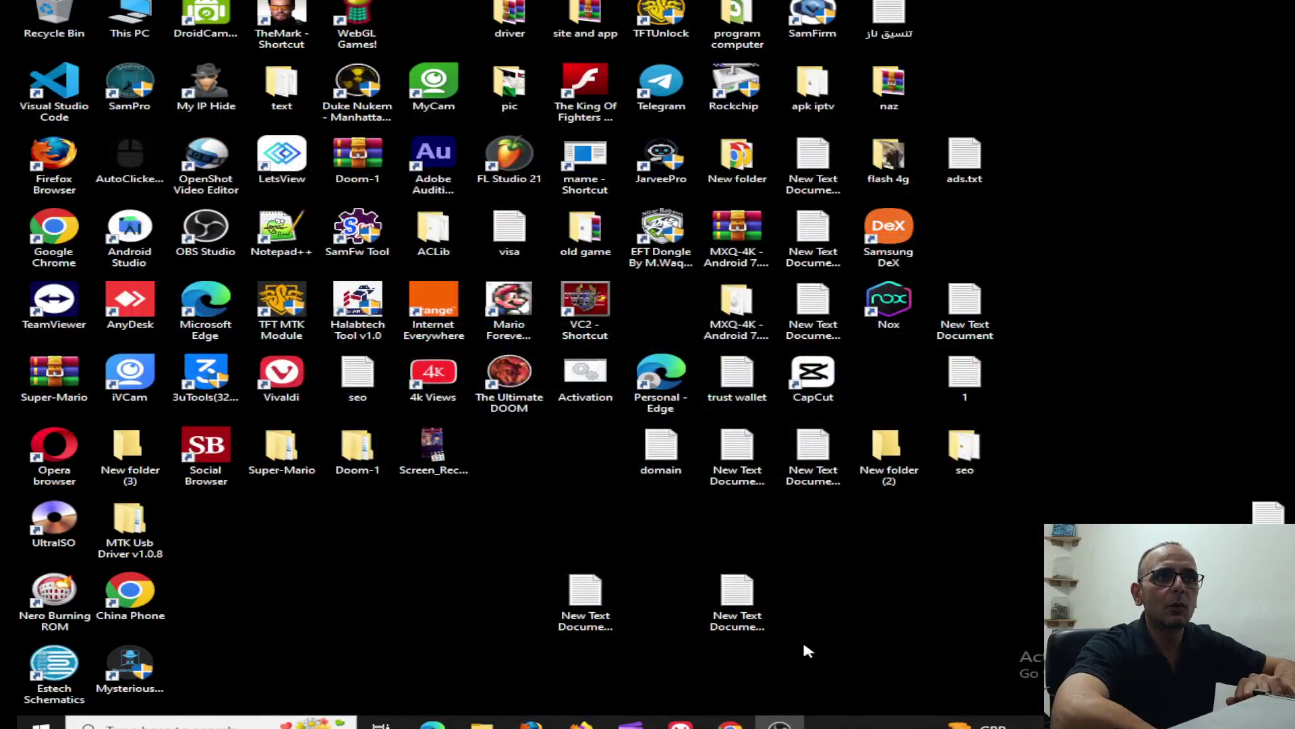
click(481, 723)
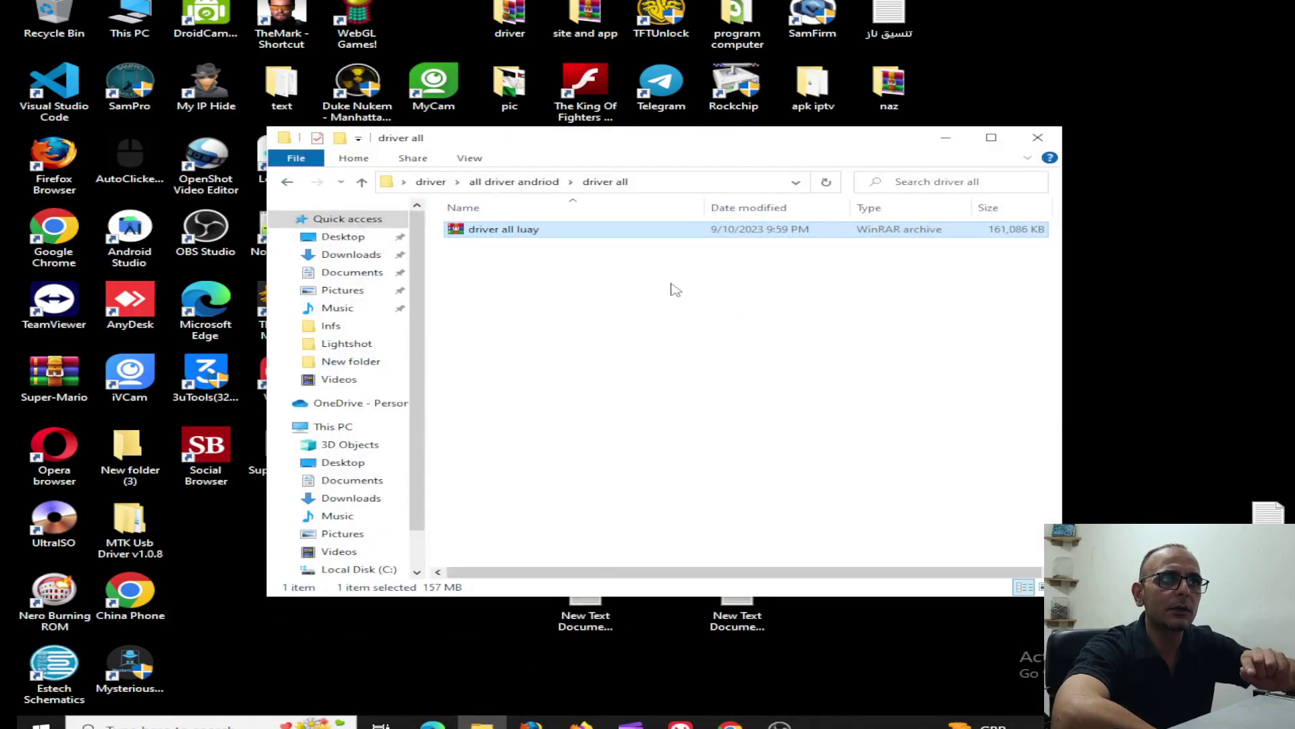
right_click(539, 232)
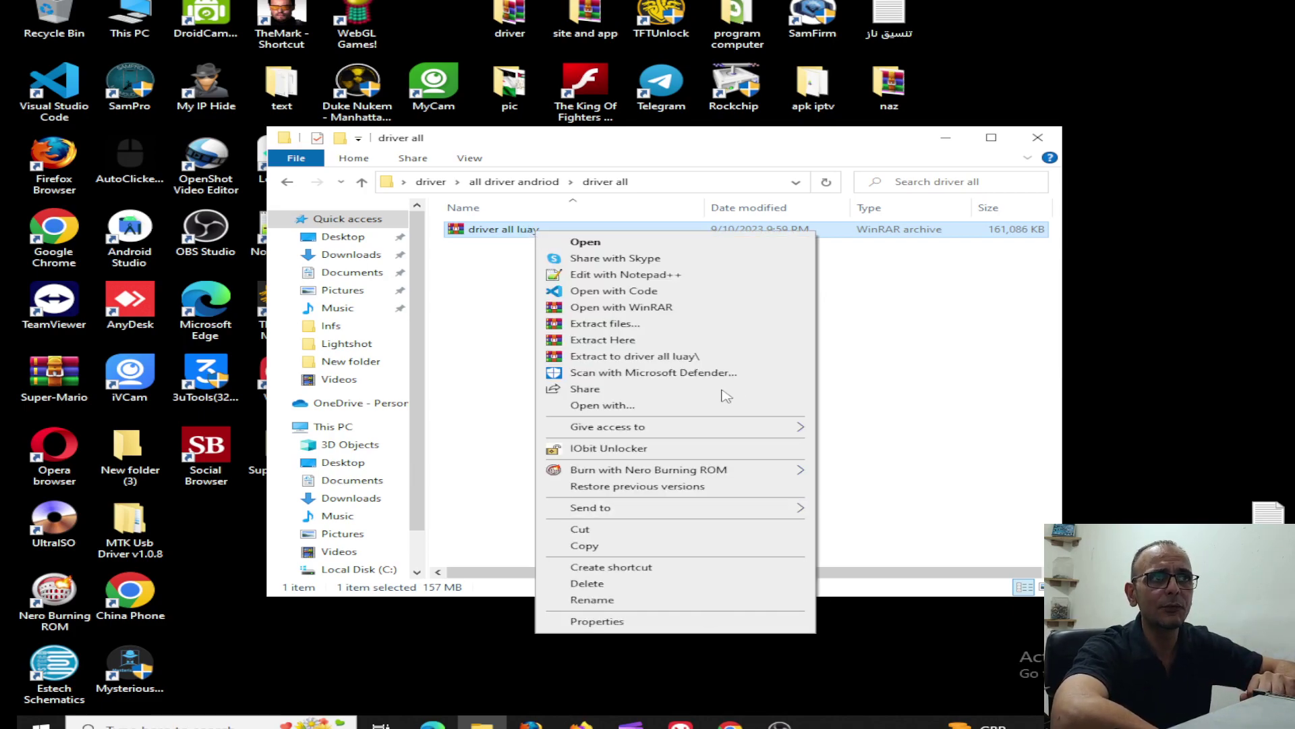
click(641, 356)
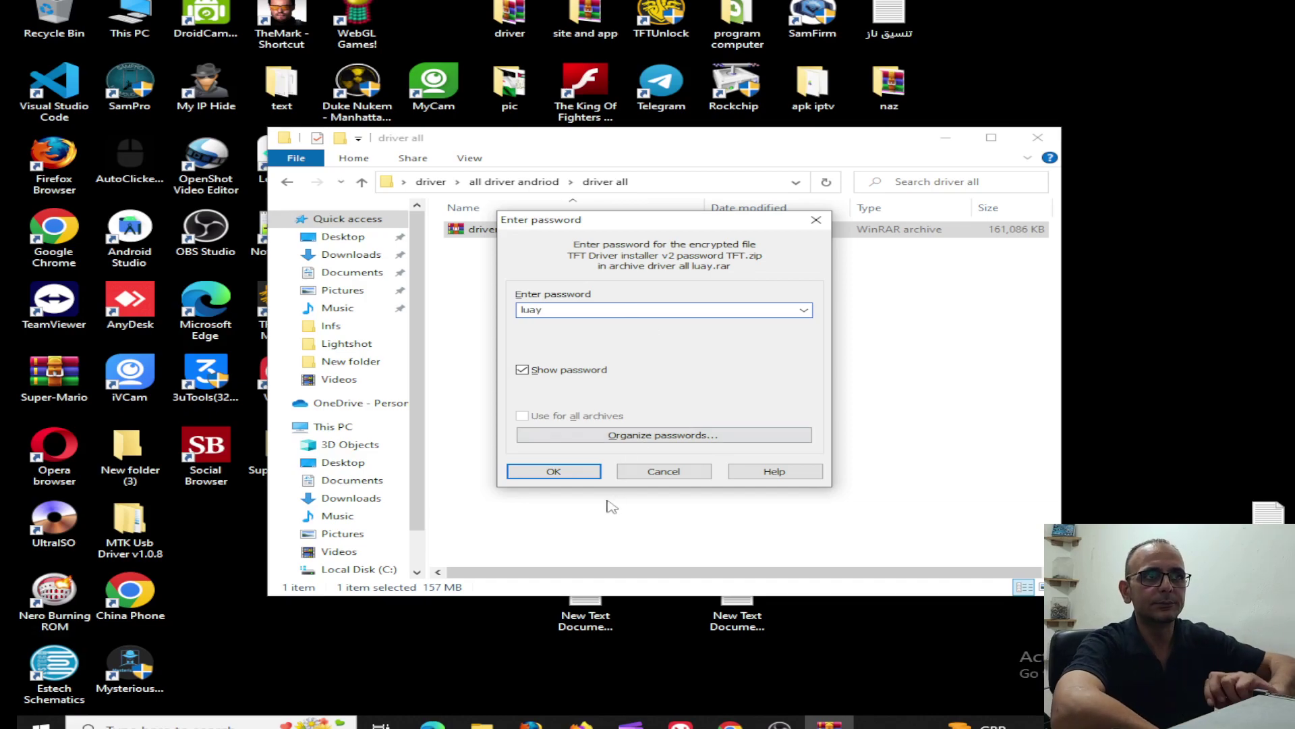
click(581, 474)
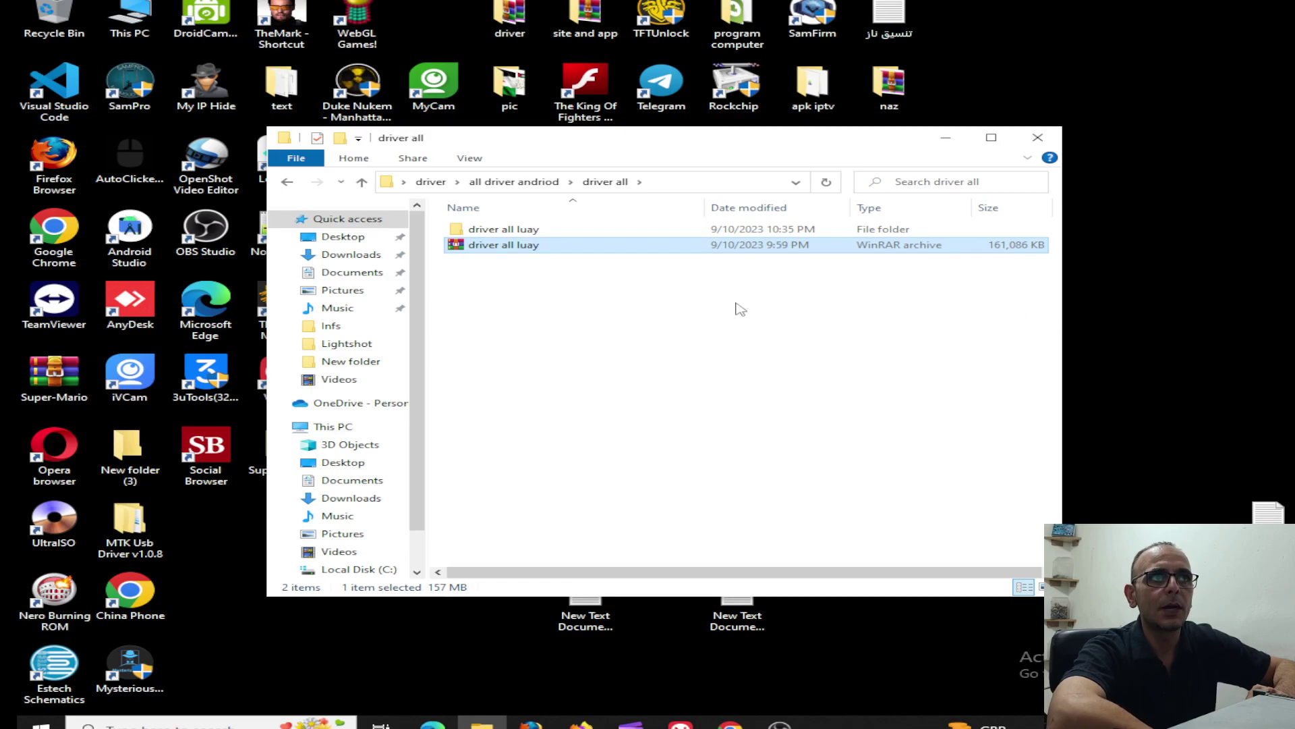
- In the extracted driver folder, extract the TFT Driver installer v2 archive to its own subfolder, entering the archive password
click(486, 233)
double_click(489, 232)
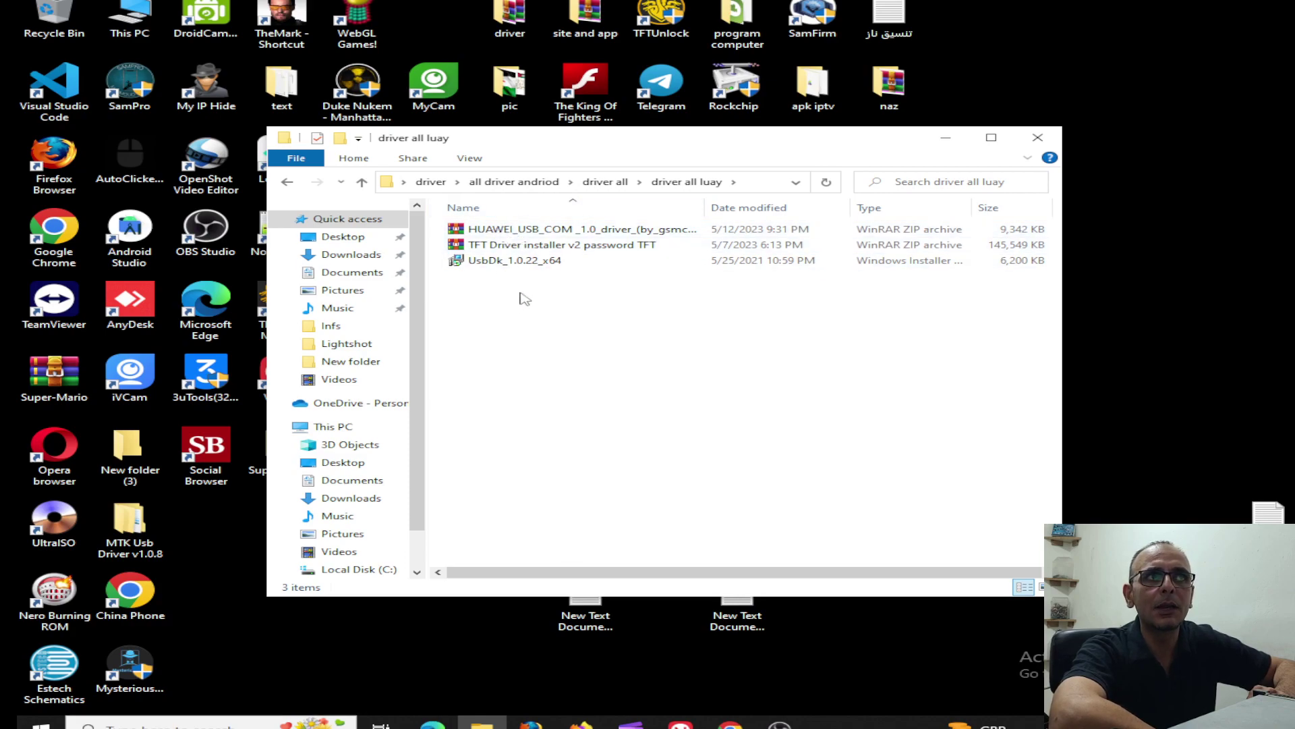
click(580, 230)
click(607, 245)
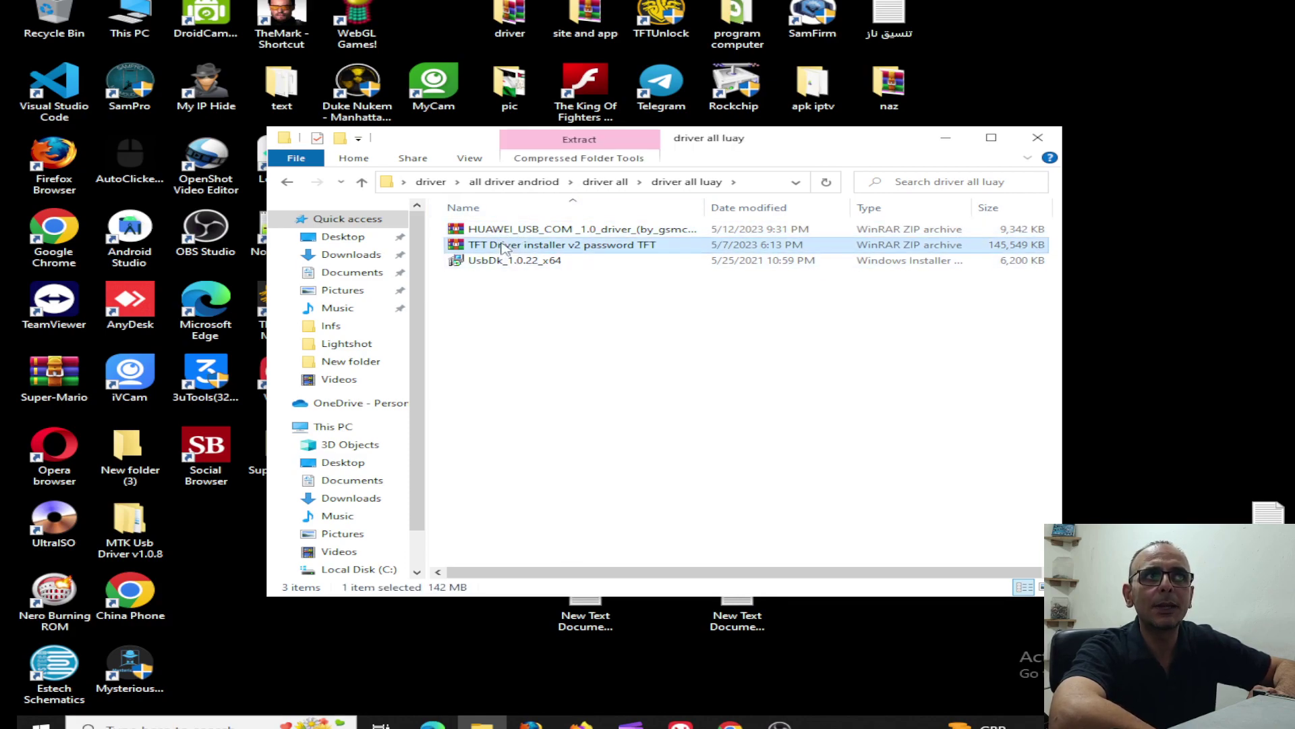
right_click(549, 247)
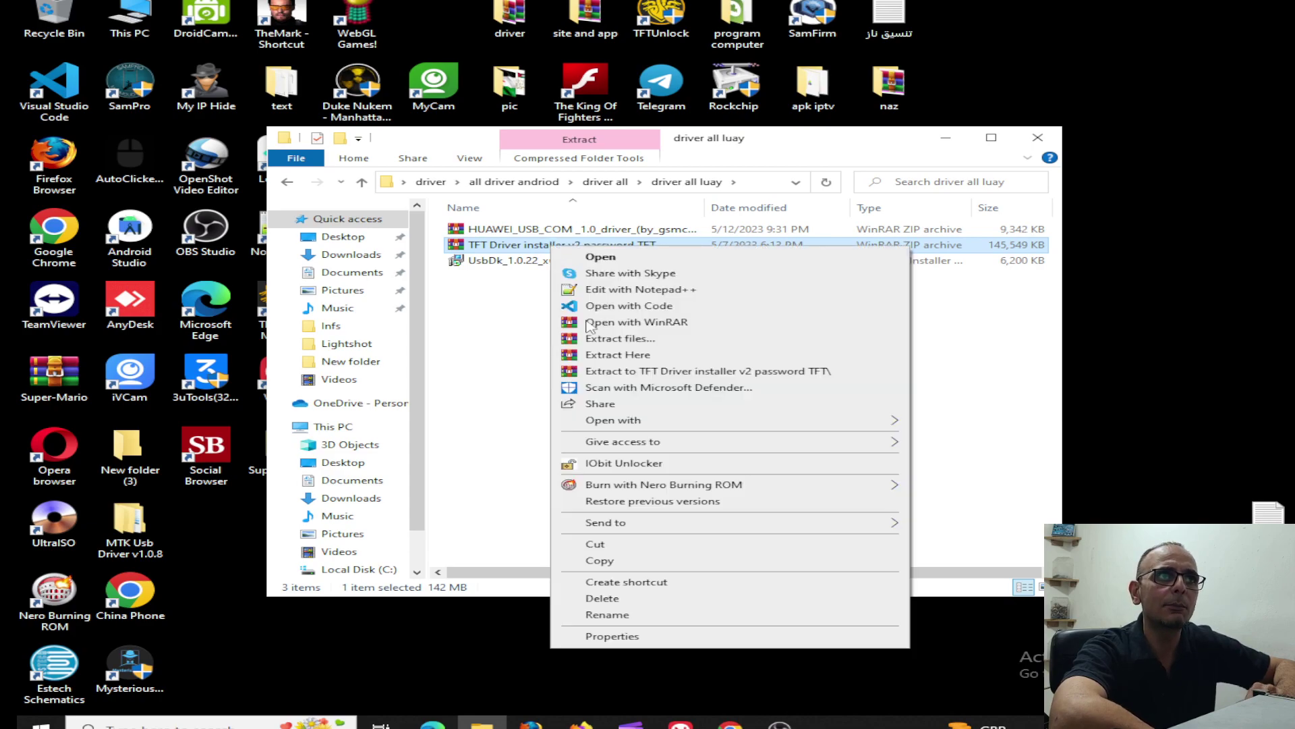
click(641, 371)
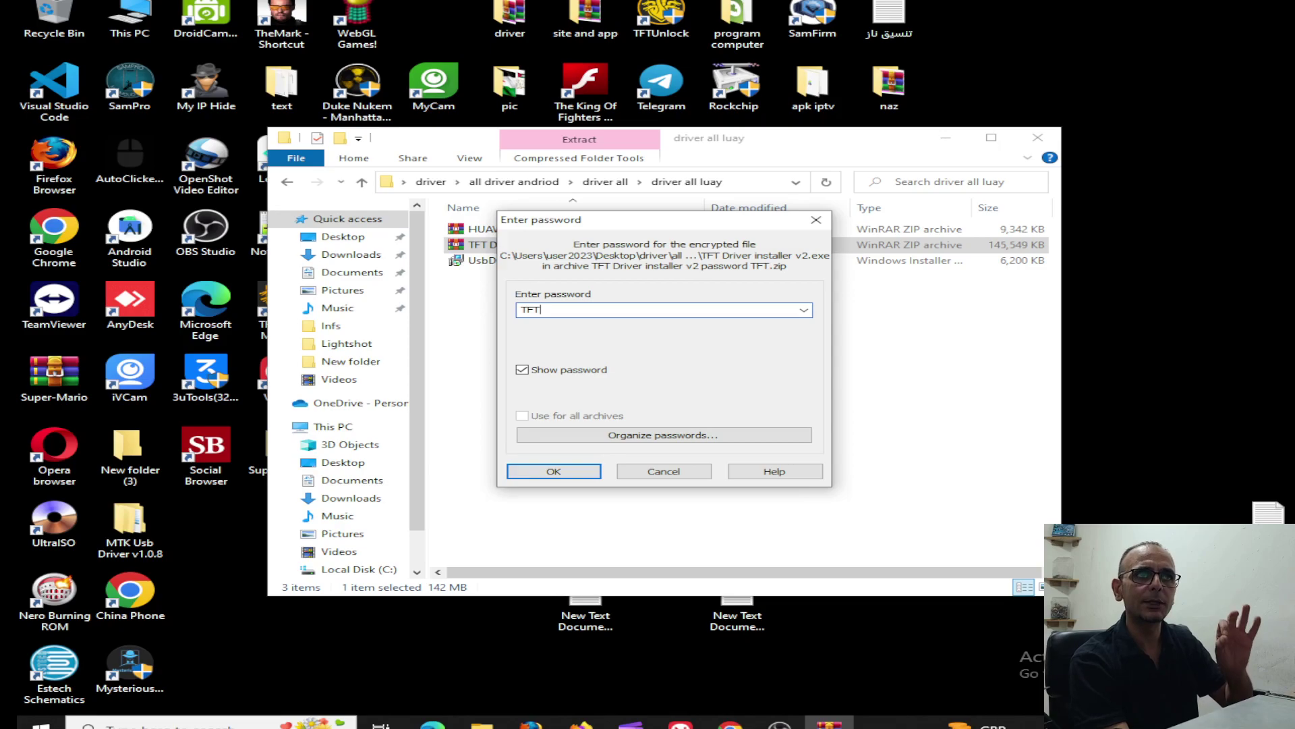
key(Return)
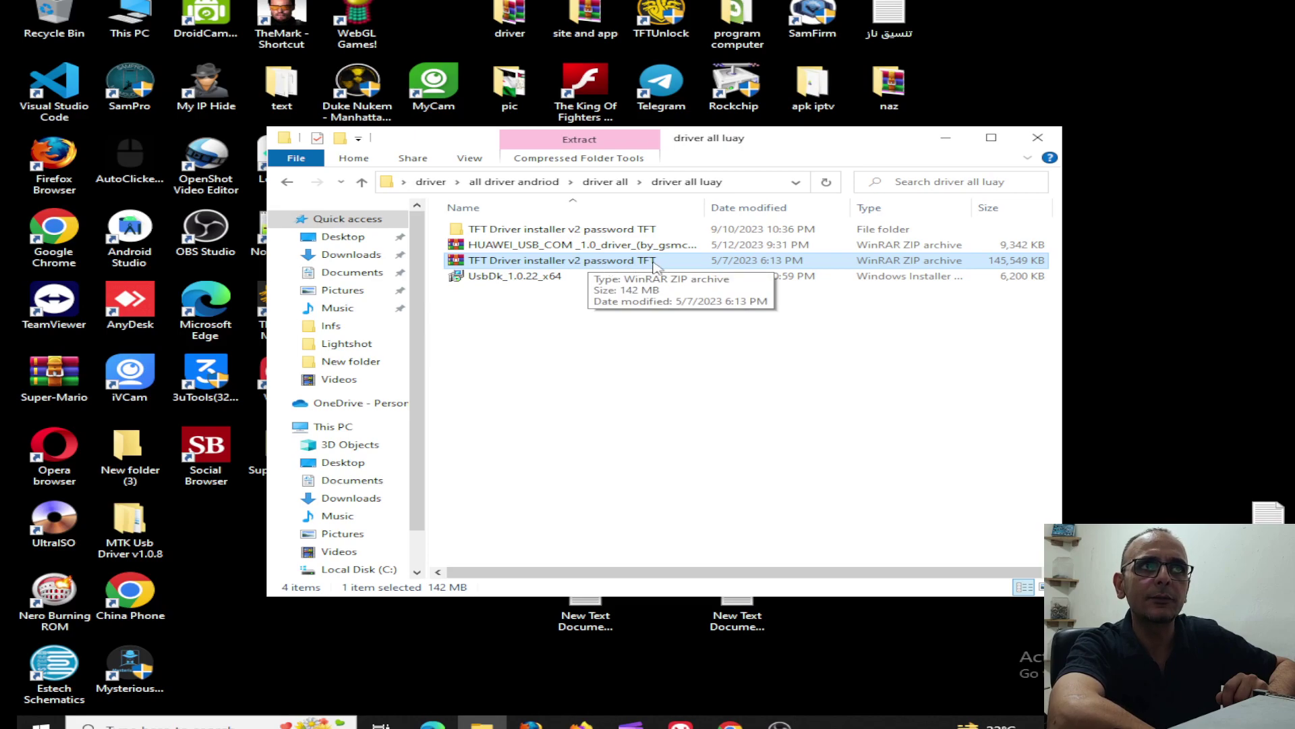
- Launch the TFT Driver installer v2 application from its extracted folder and reposition its window
click(542, 231)
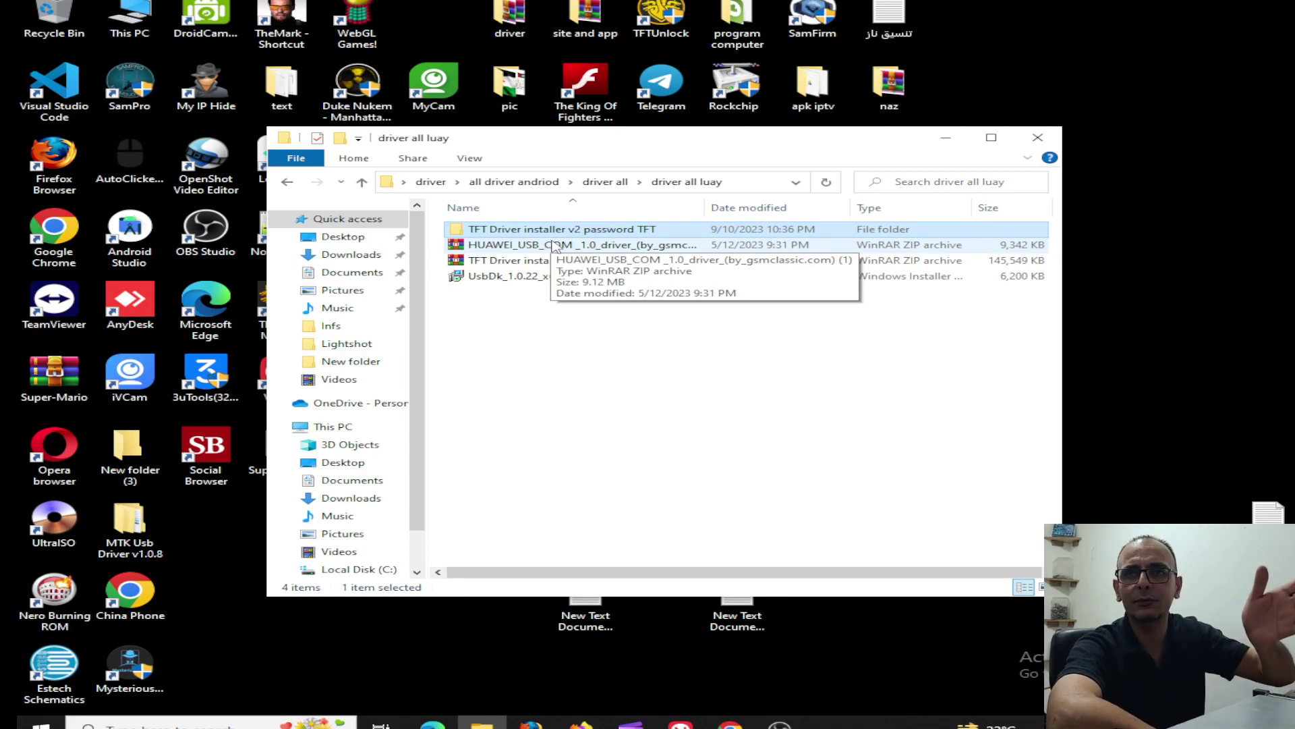
double_click(568, 229)
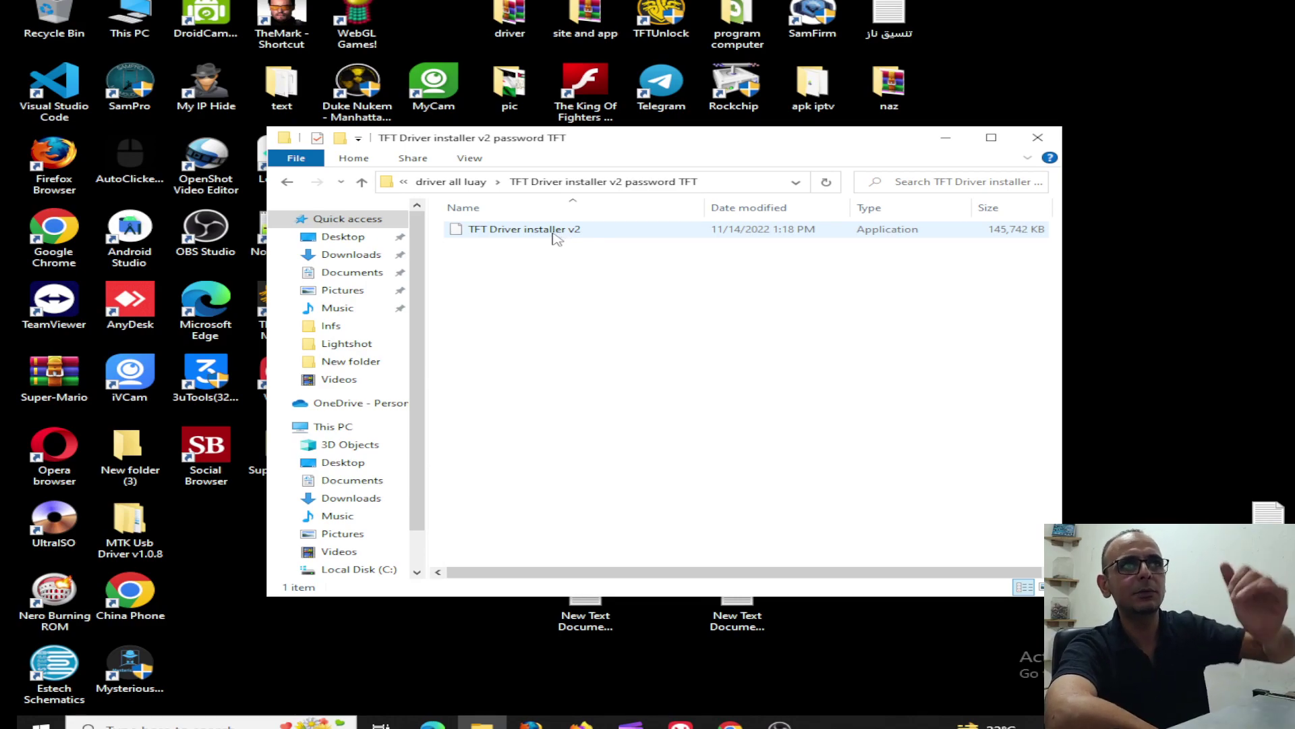
click(553, 232)
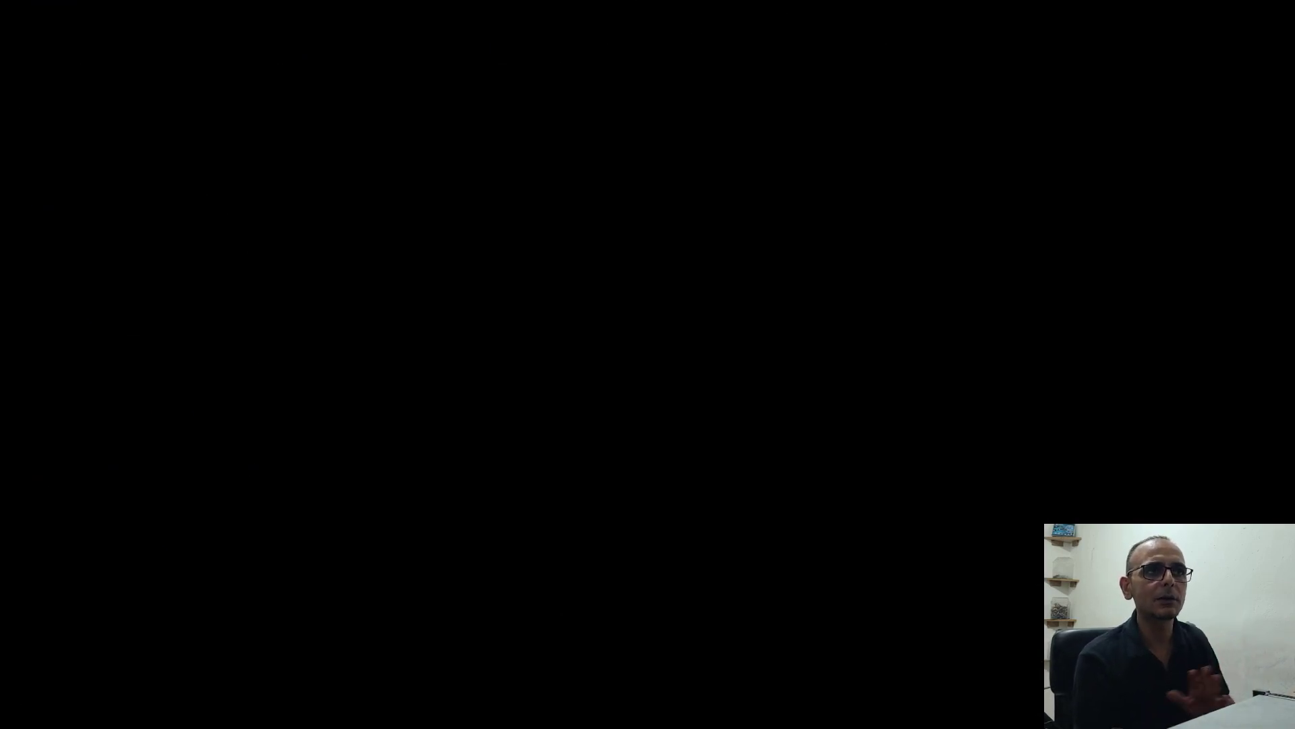
click(549, 468)
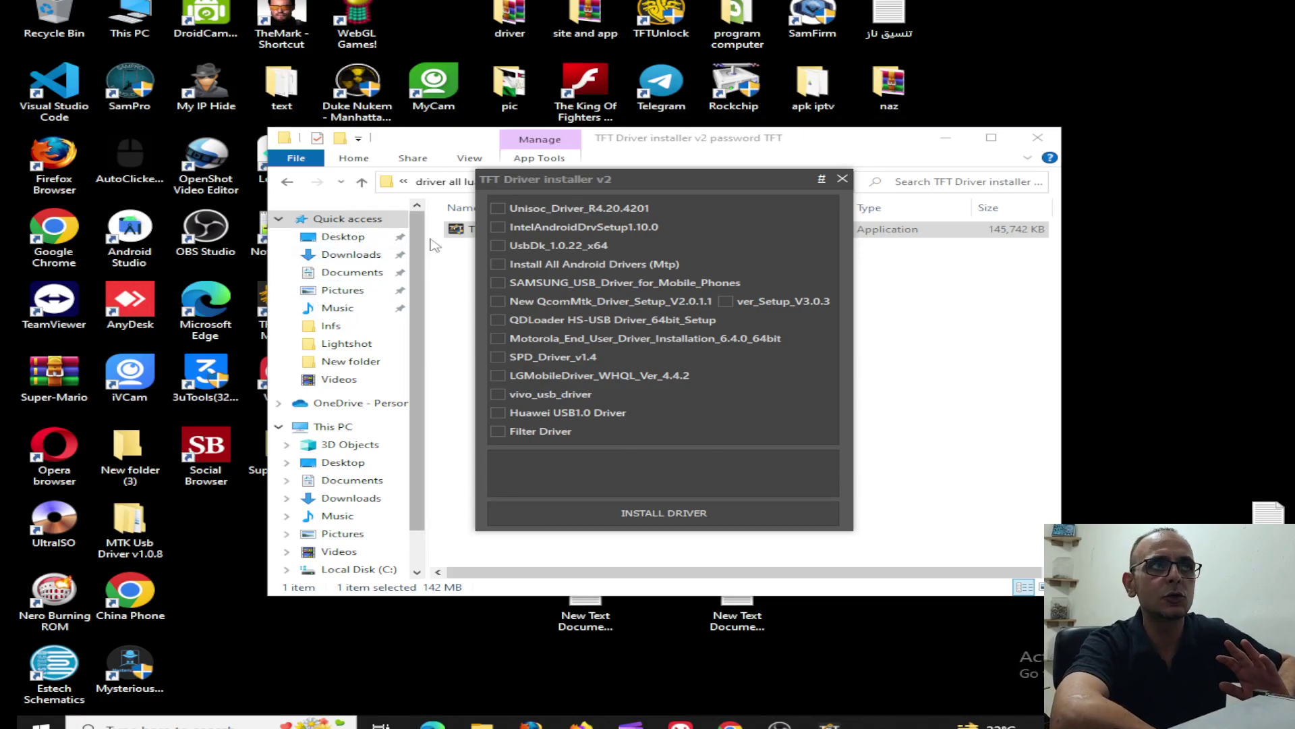
drag(570, 179, 702, 243)
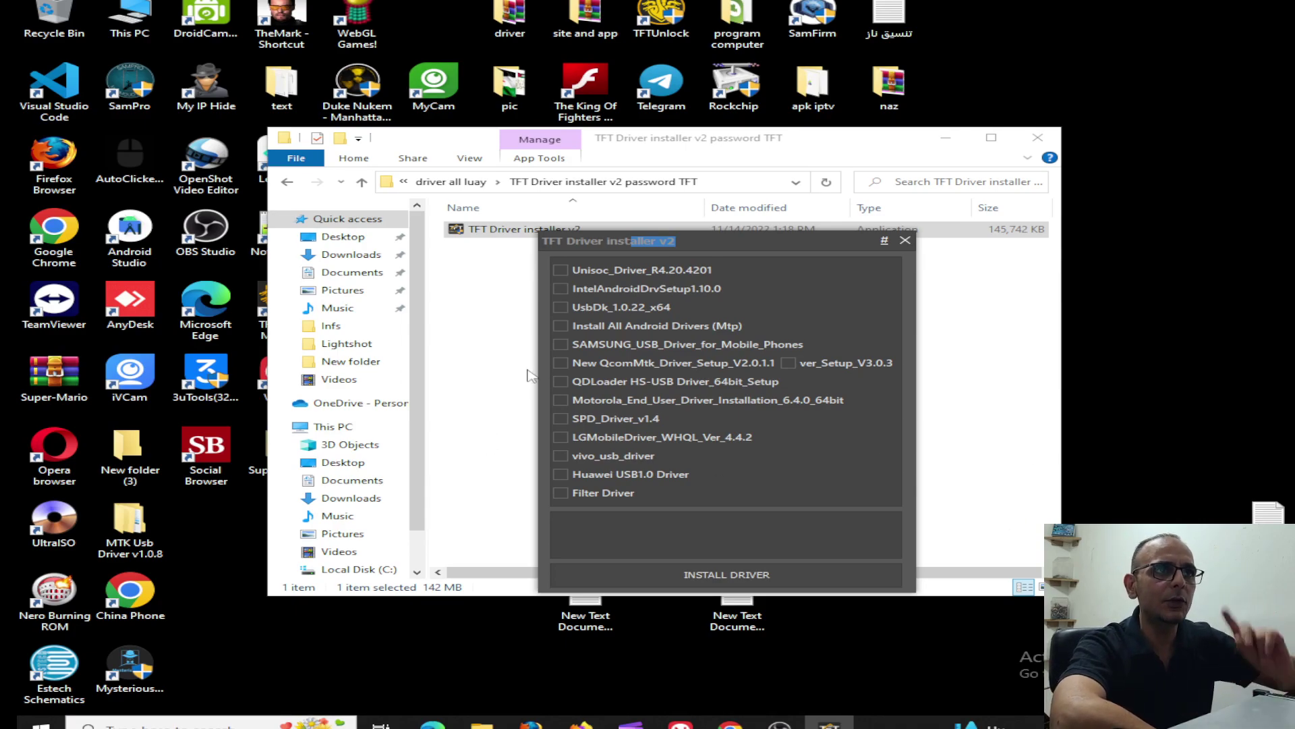
- Install only the Unisoc_Driver_R4.20.4201 driver and complete its installation wizard
click(560, 271)
click(705, 581)
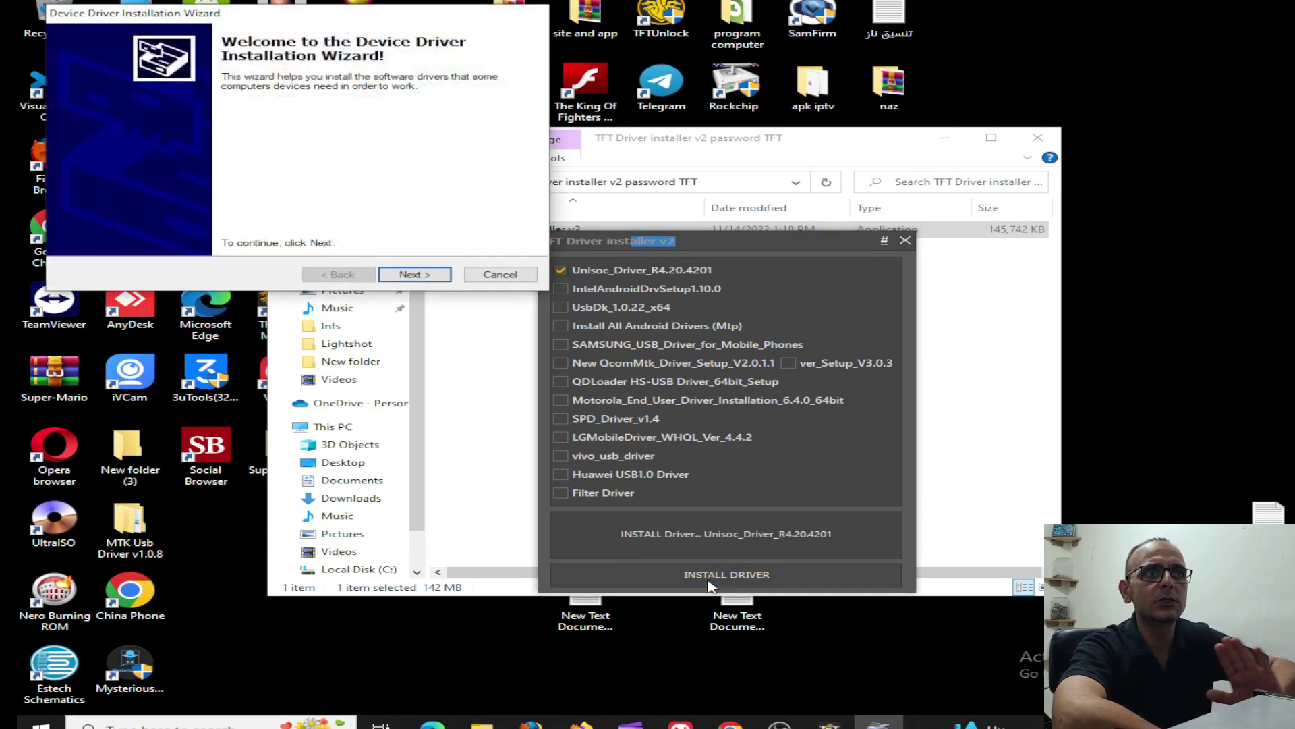
click(436, 271)
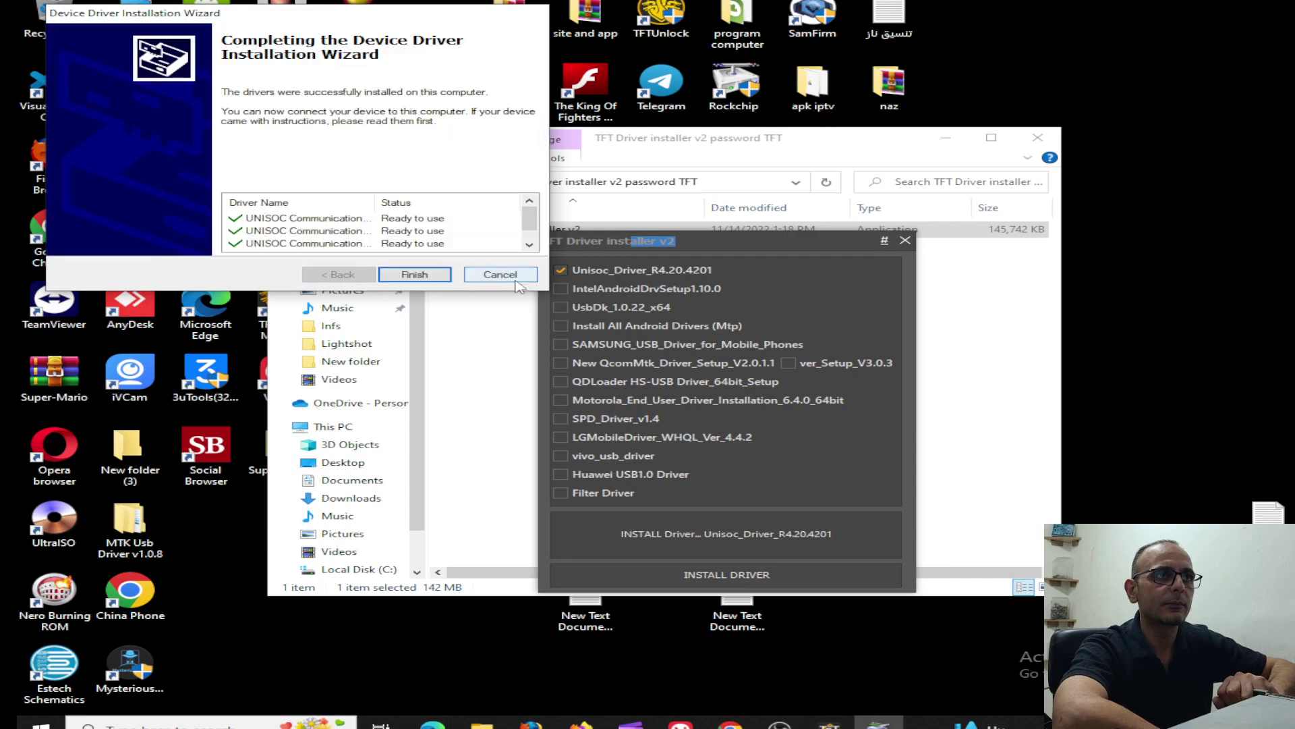
click(429, 272)
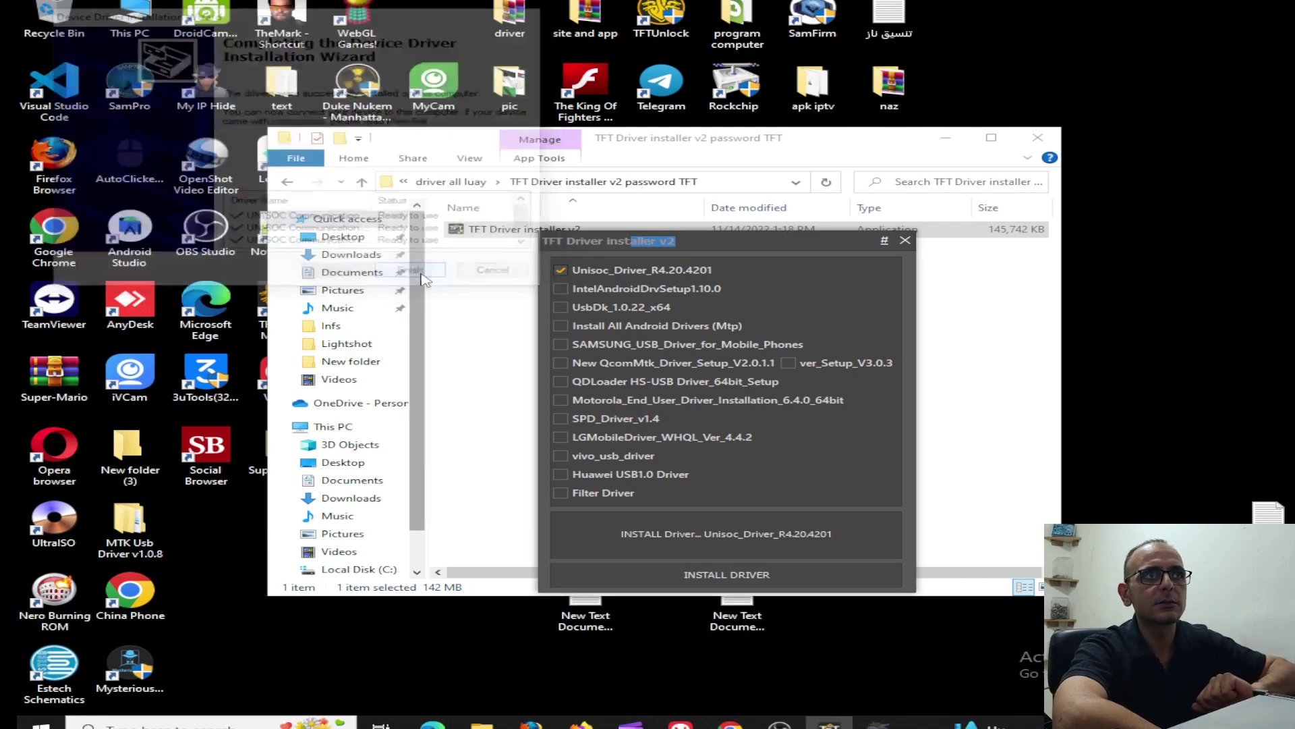
click(561, 289)
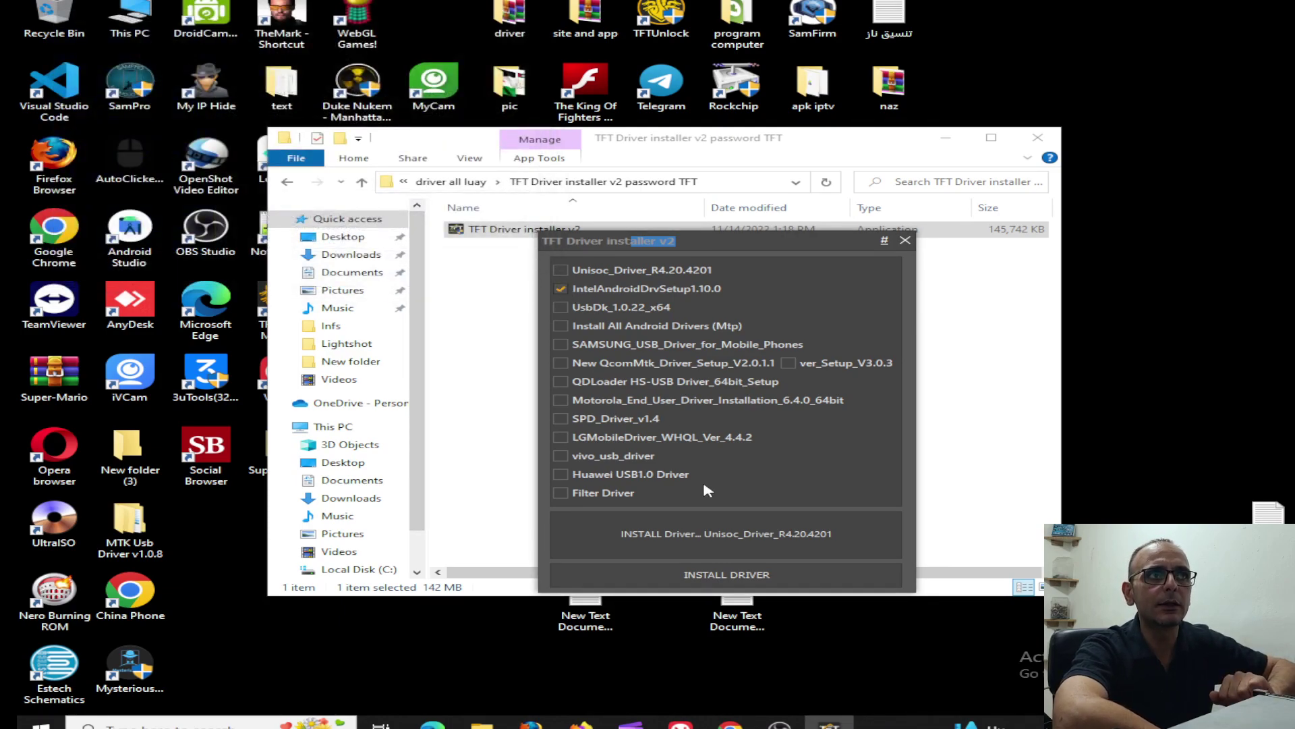
click(742, 574)
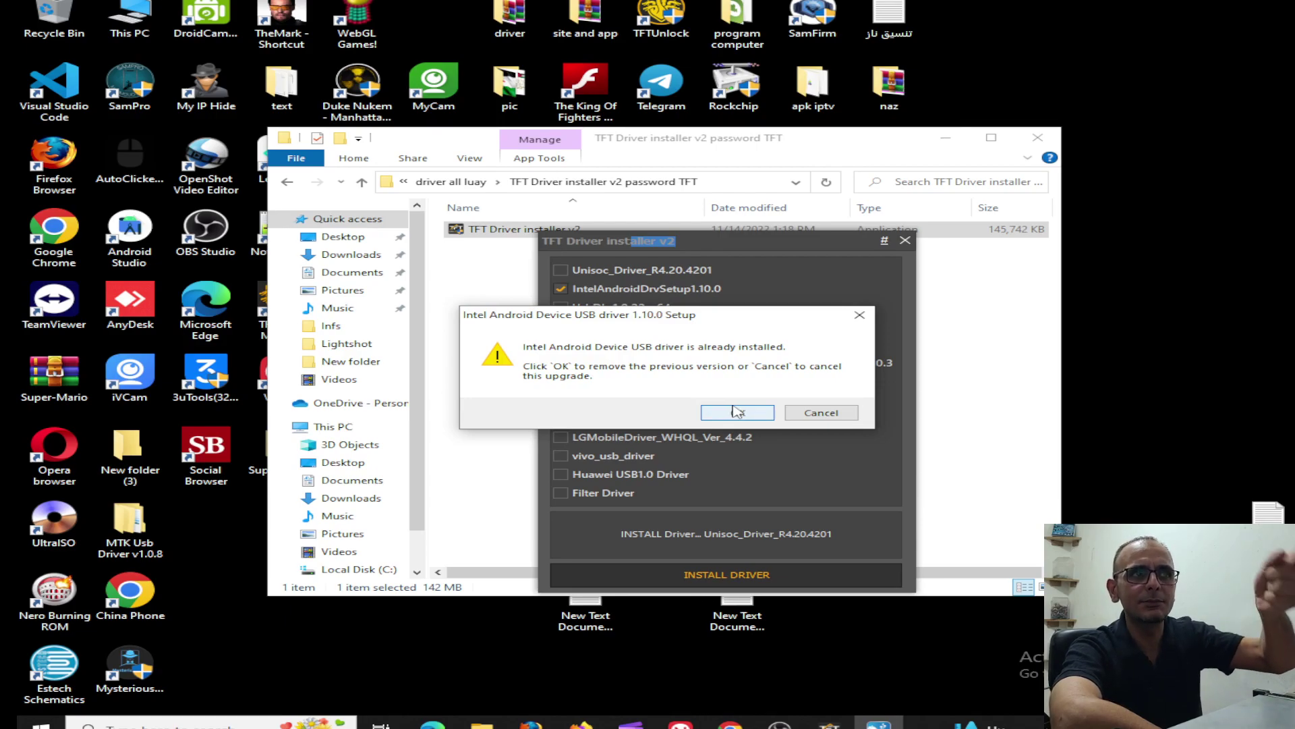
click(821, 412)
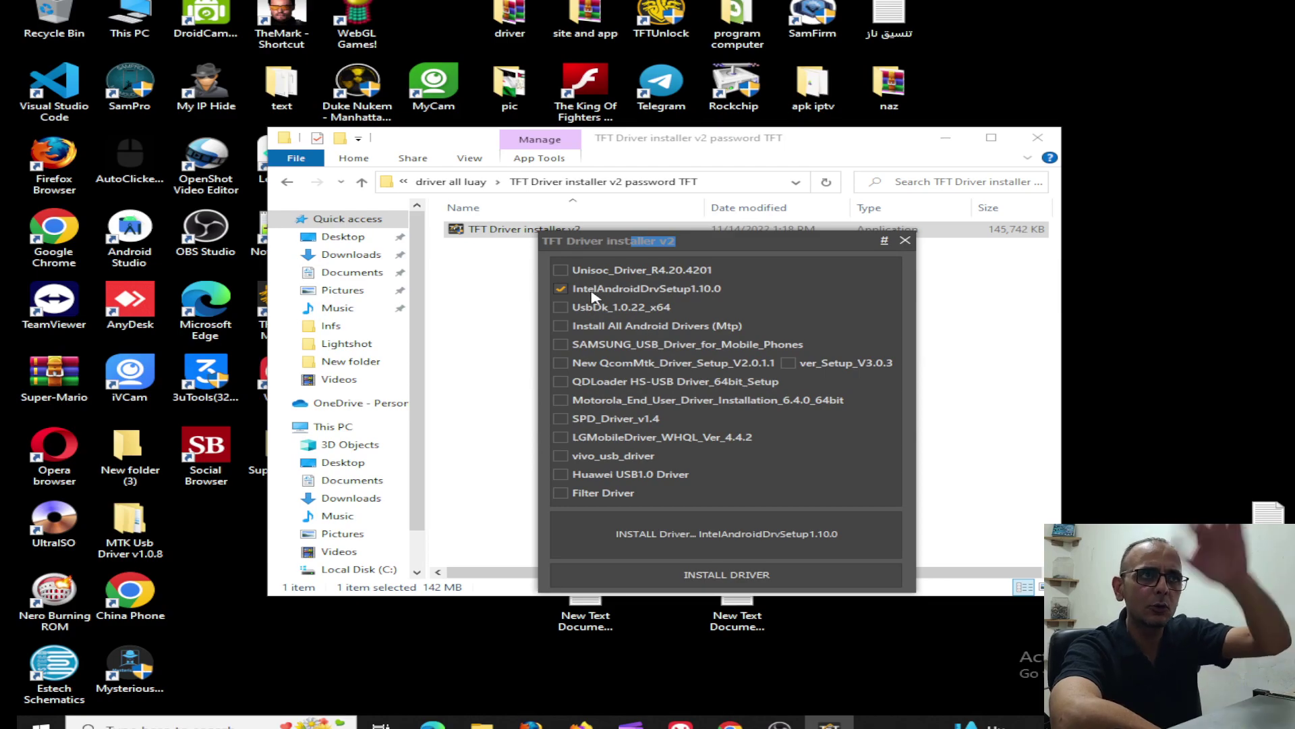
click(561, 290)
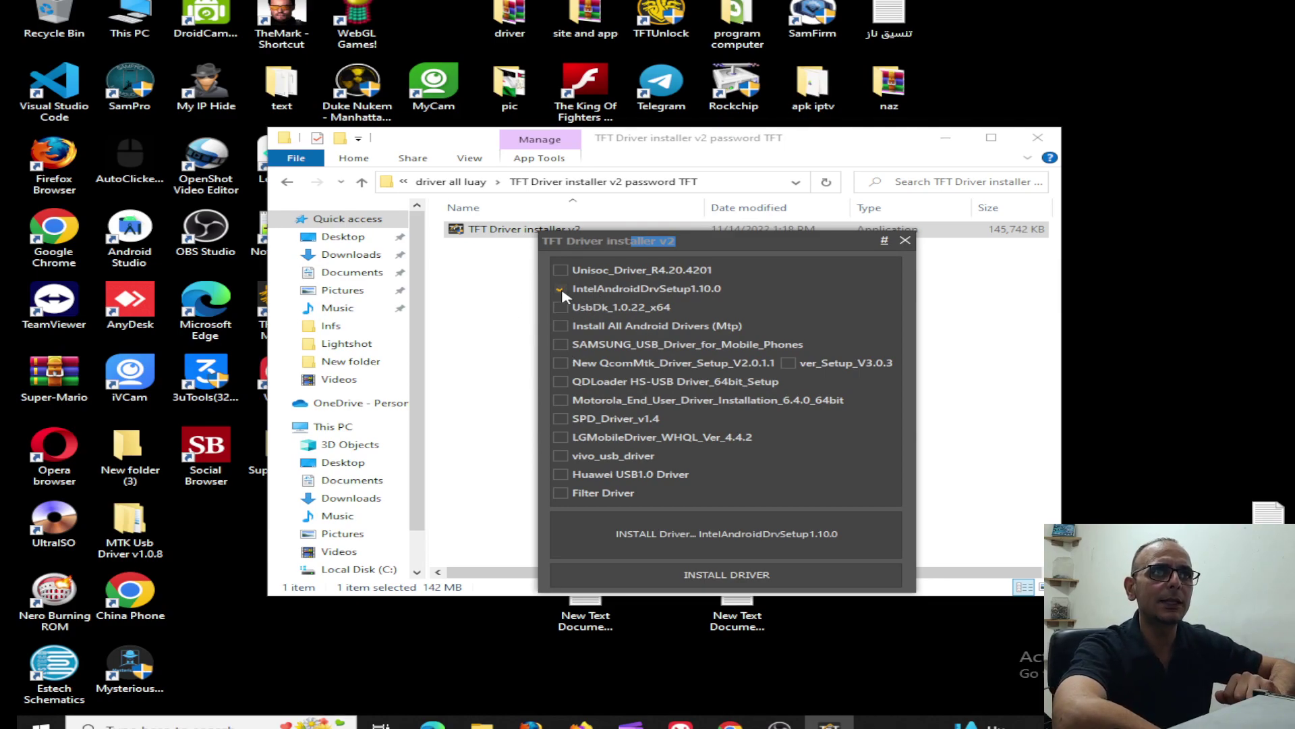
- Install the UsbDk_1.0.22_x64 driver without restarting the computer, followed by the Install All Android Drivers (Mtp) package
click(698, 577)
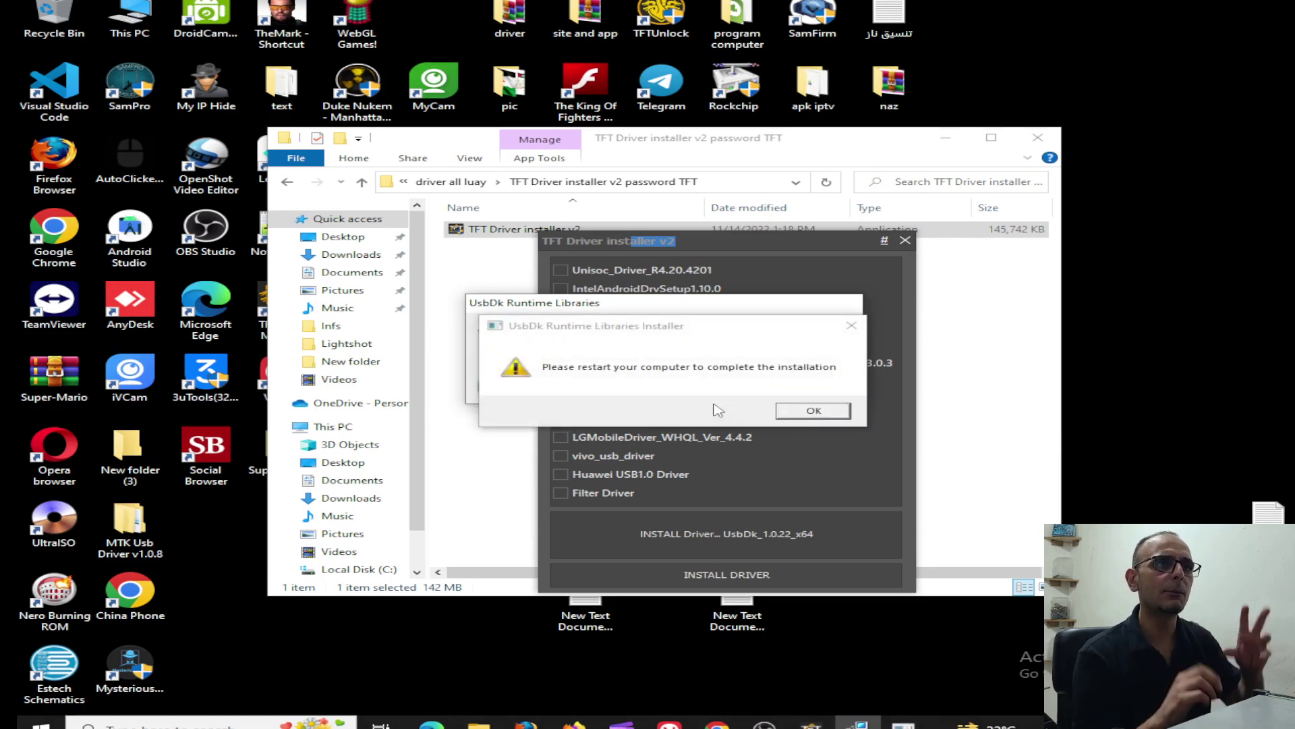
click(851, 325)
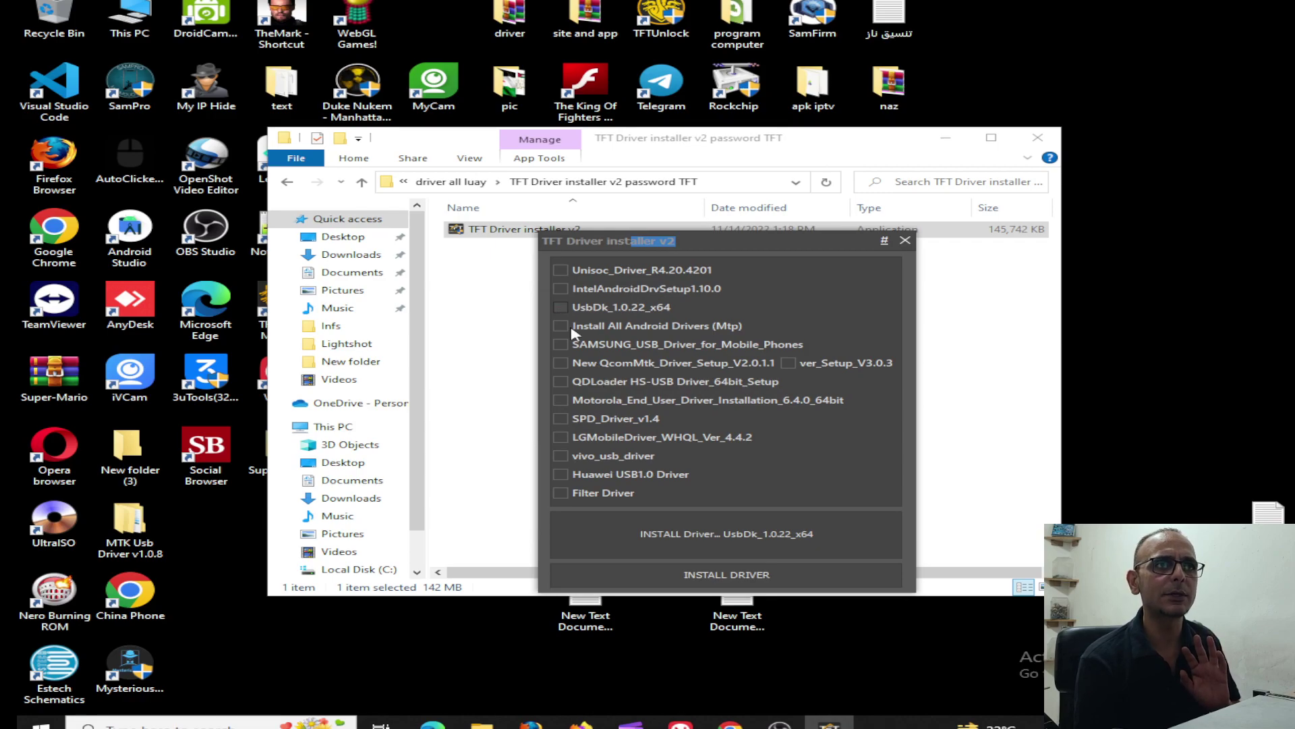
click(568, 329)
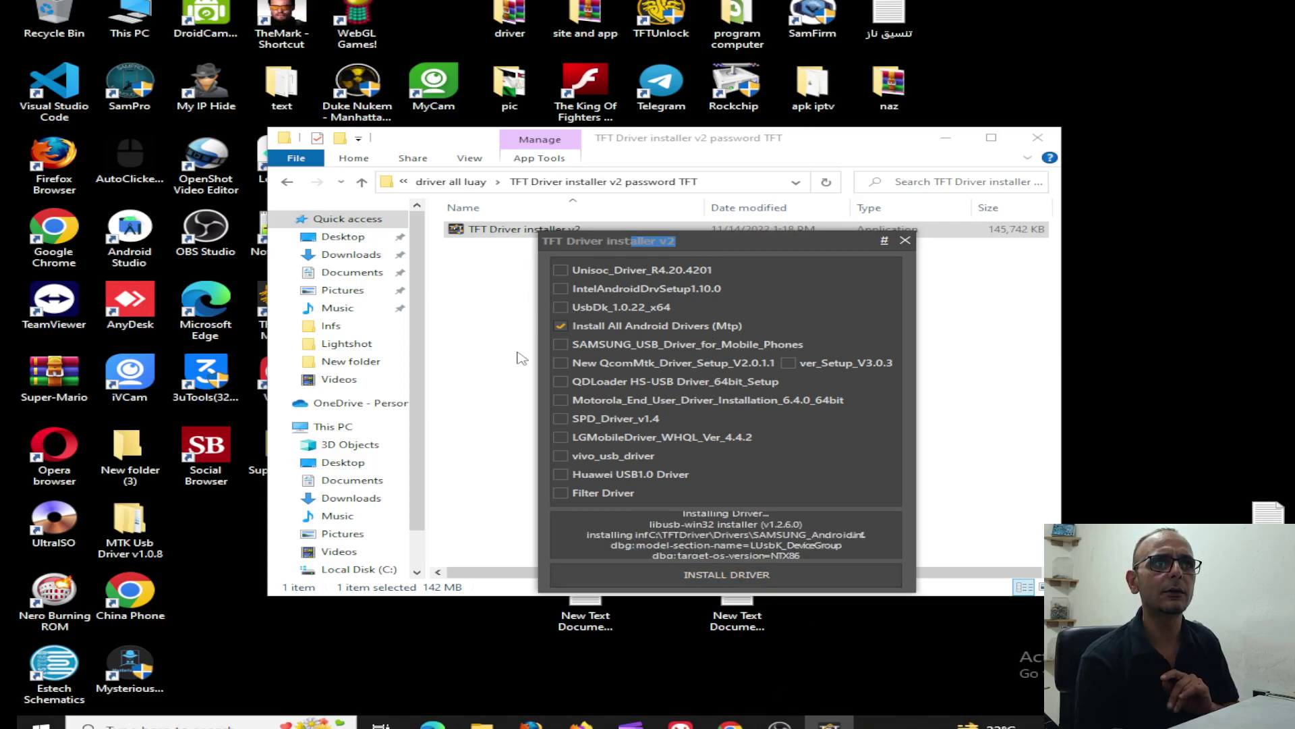
click(727, 579)
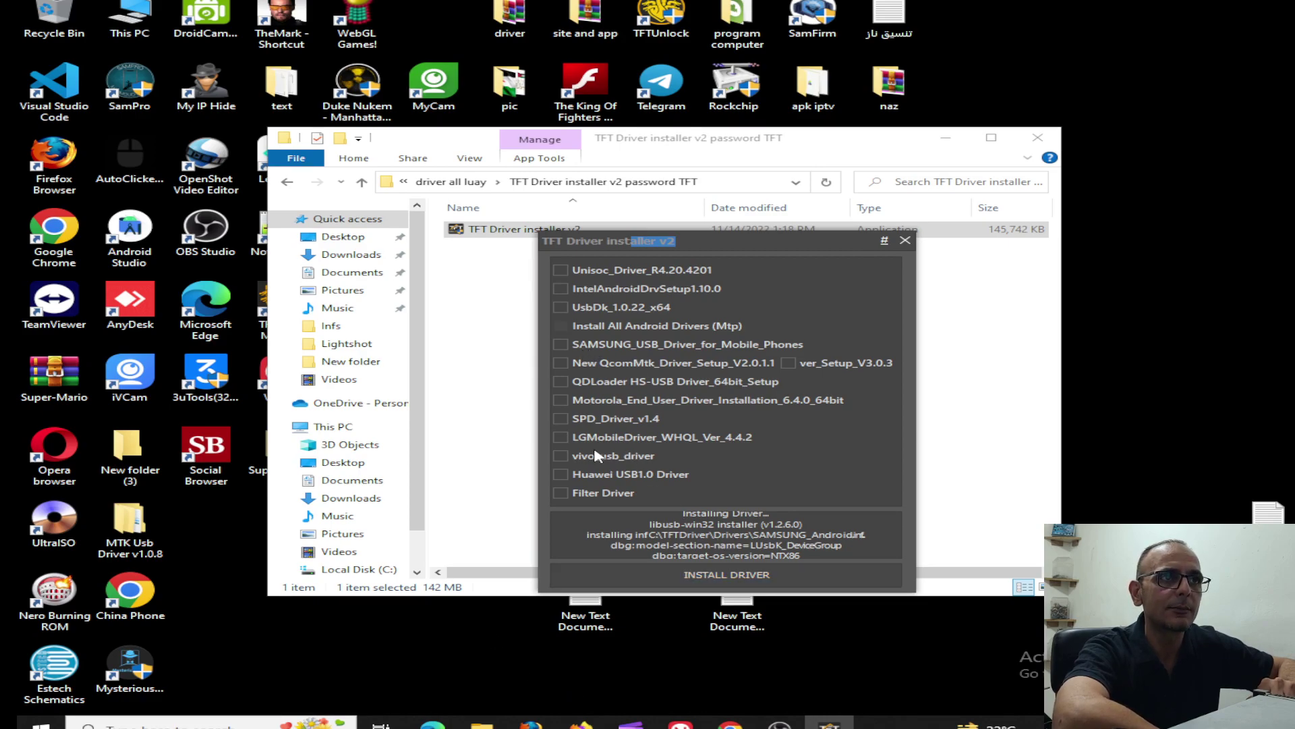
- Reinstall SAMSUNG_USB_Driver_for_Mobile_Phones over the existing version, with US English as language and United States of America as country
click(562, 345)
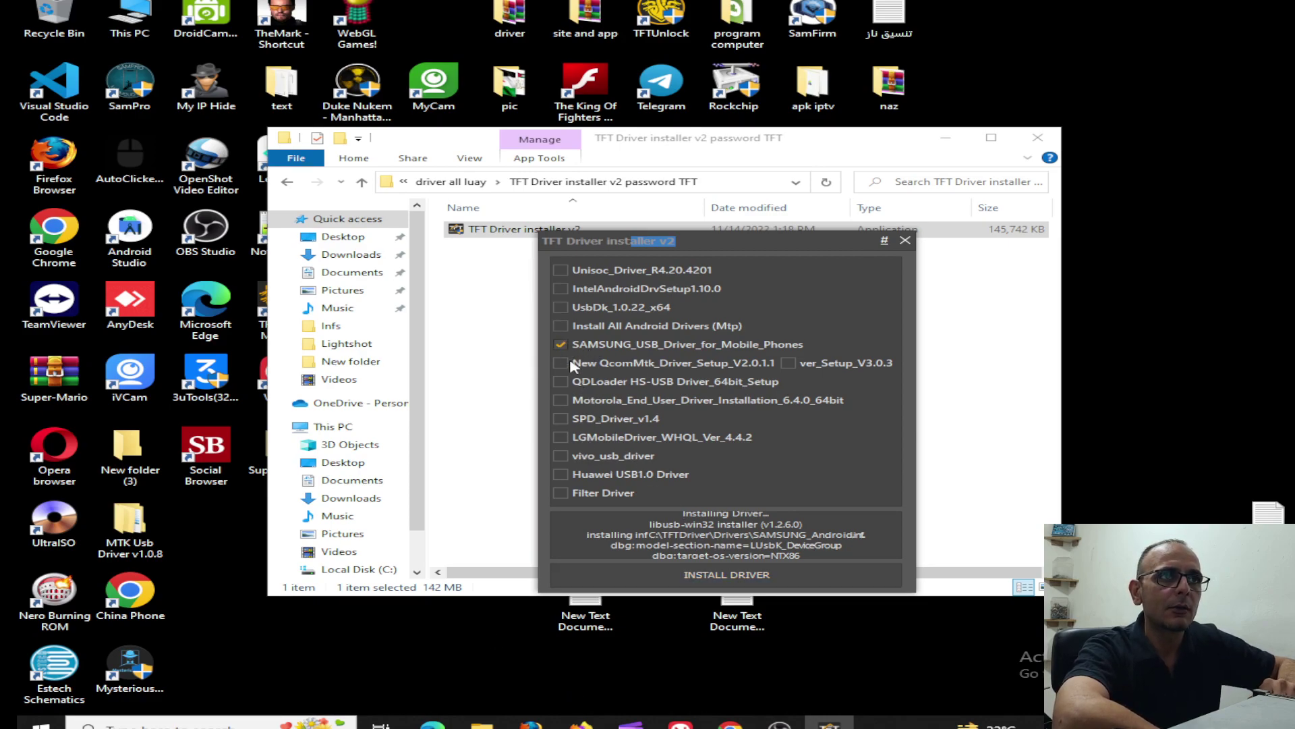
click(718, 578)
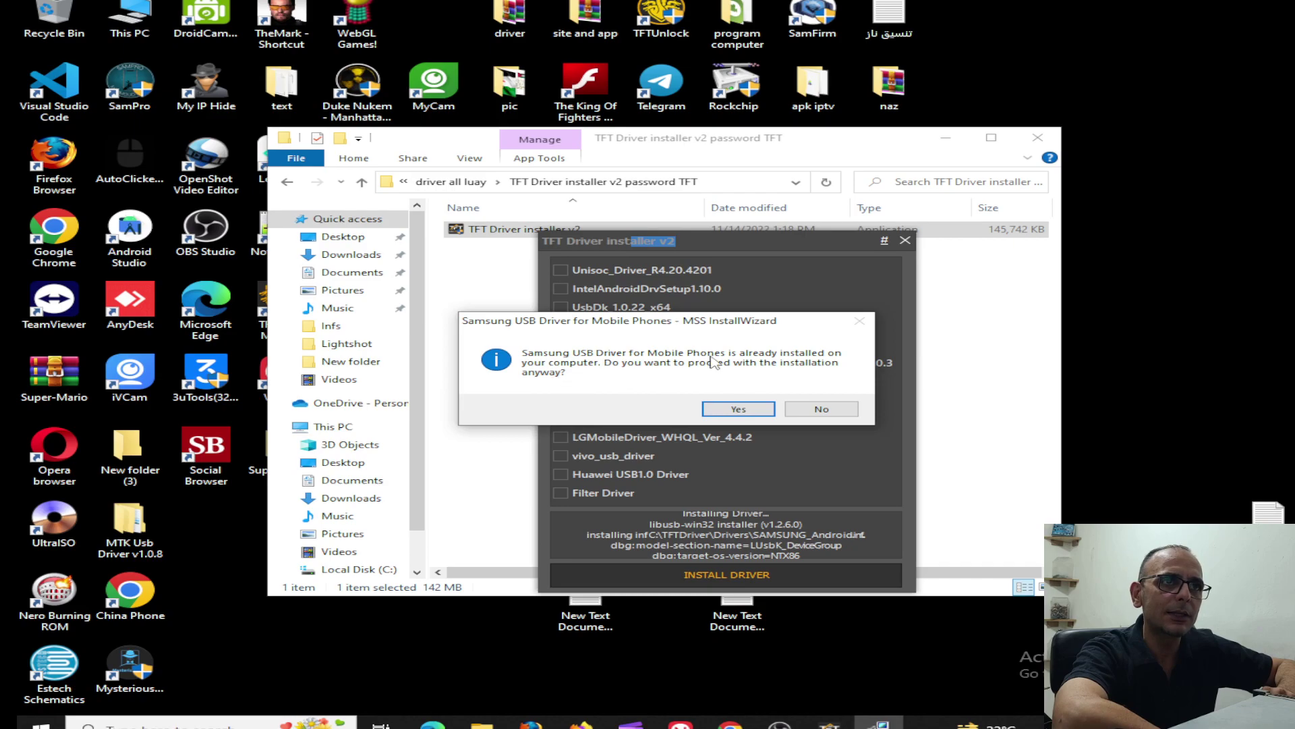
click(723, 413)
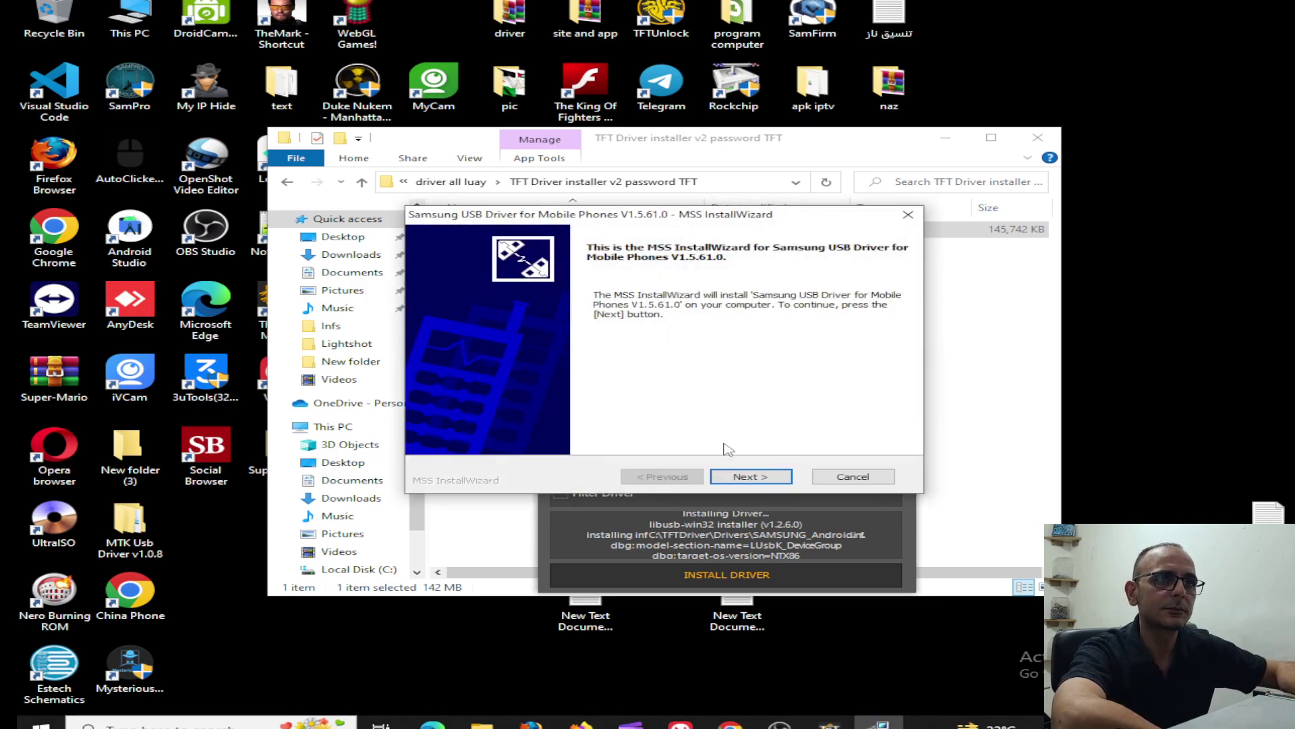
click(747, 477)
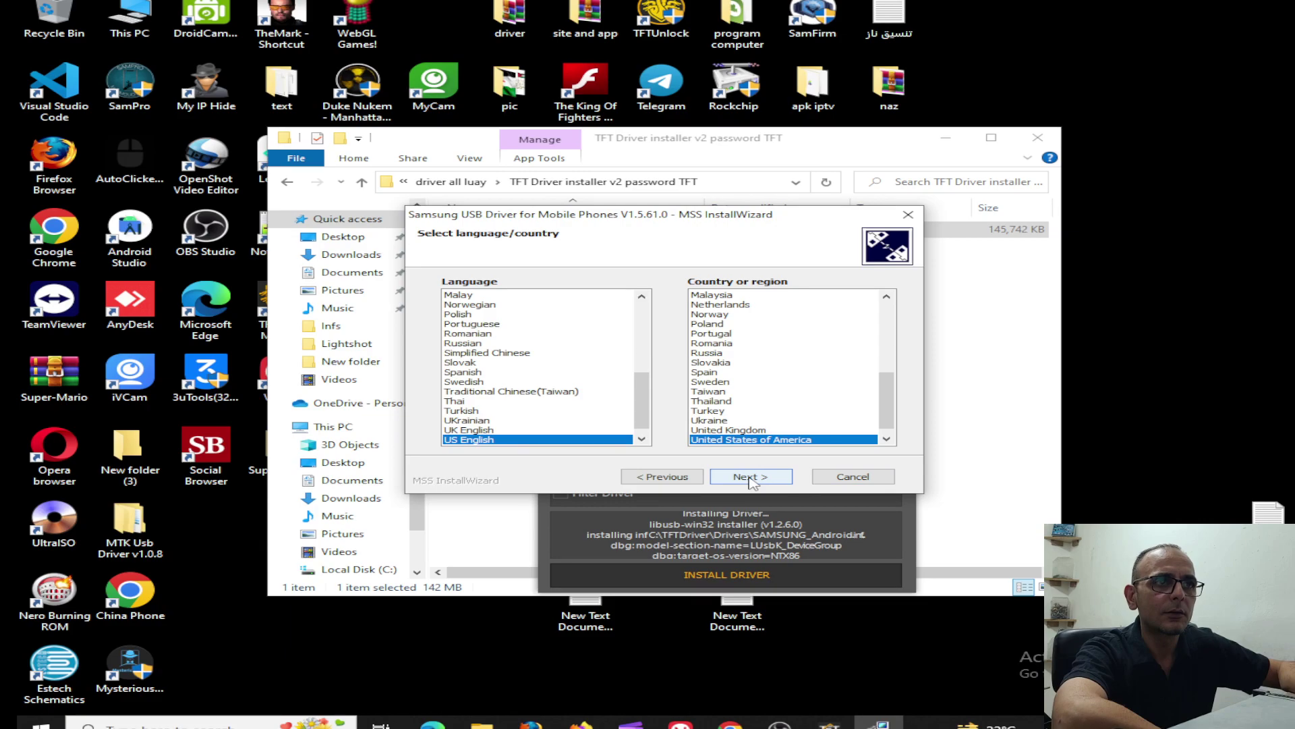
click(749, 478)
click(750, 478)
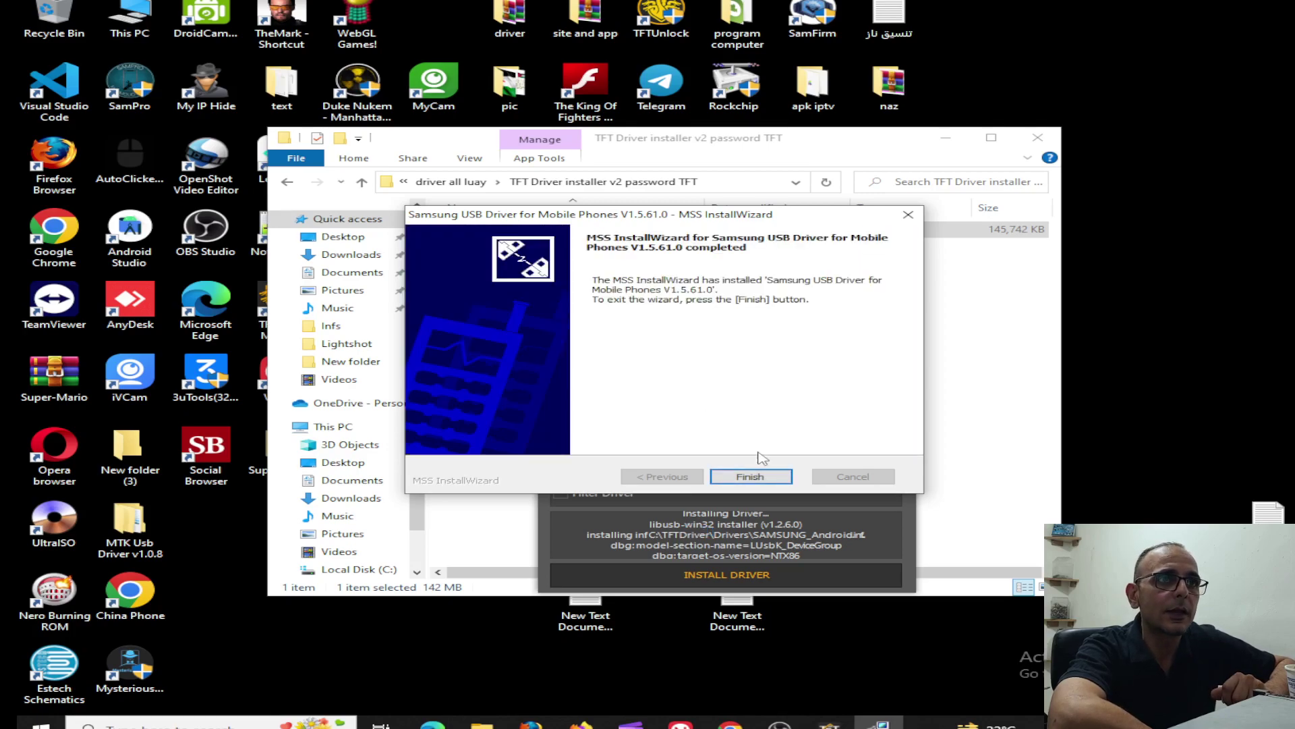
click(761, 476)
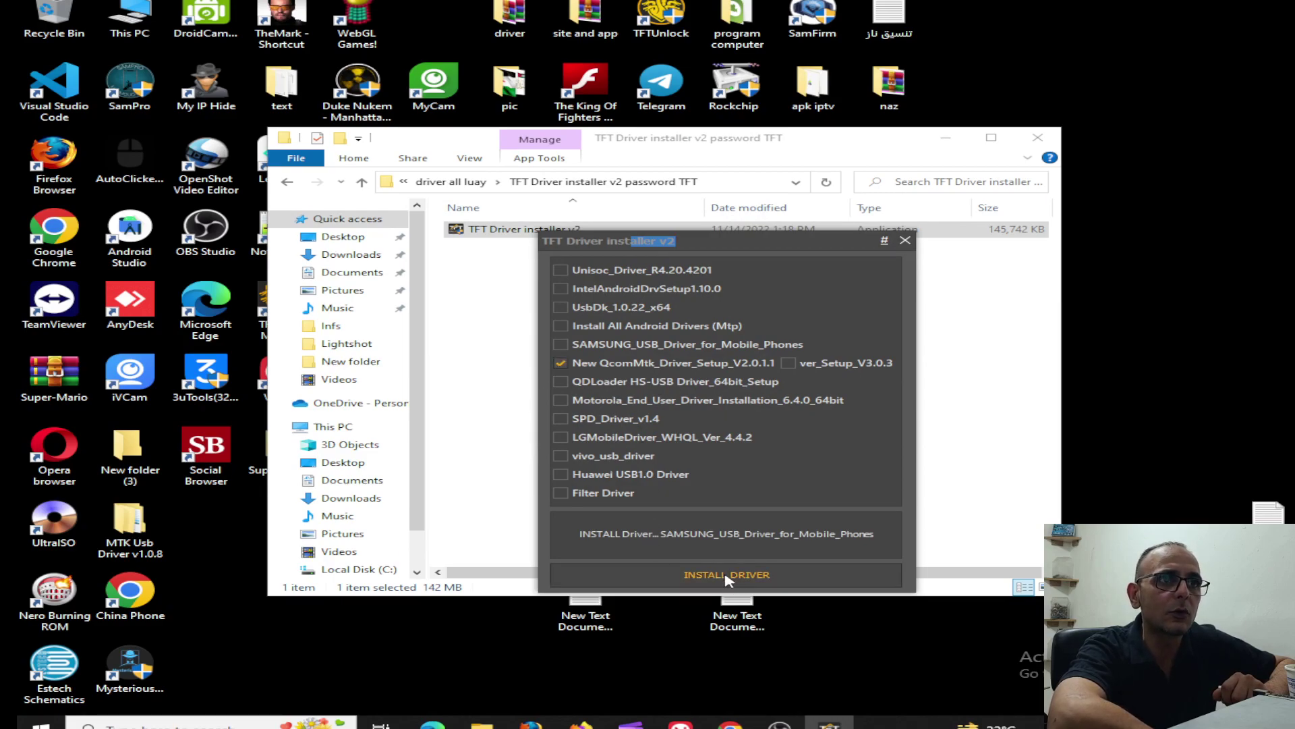
- Install the New QcomMtk_Driver_Setup_V2.0.1.1 driver and complete its OPPO installation wizard
click(681, 577)
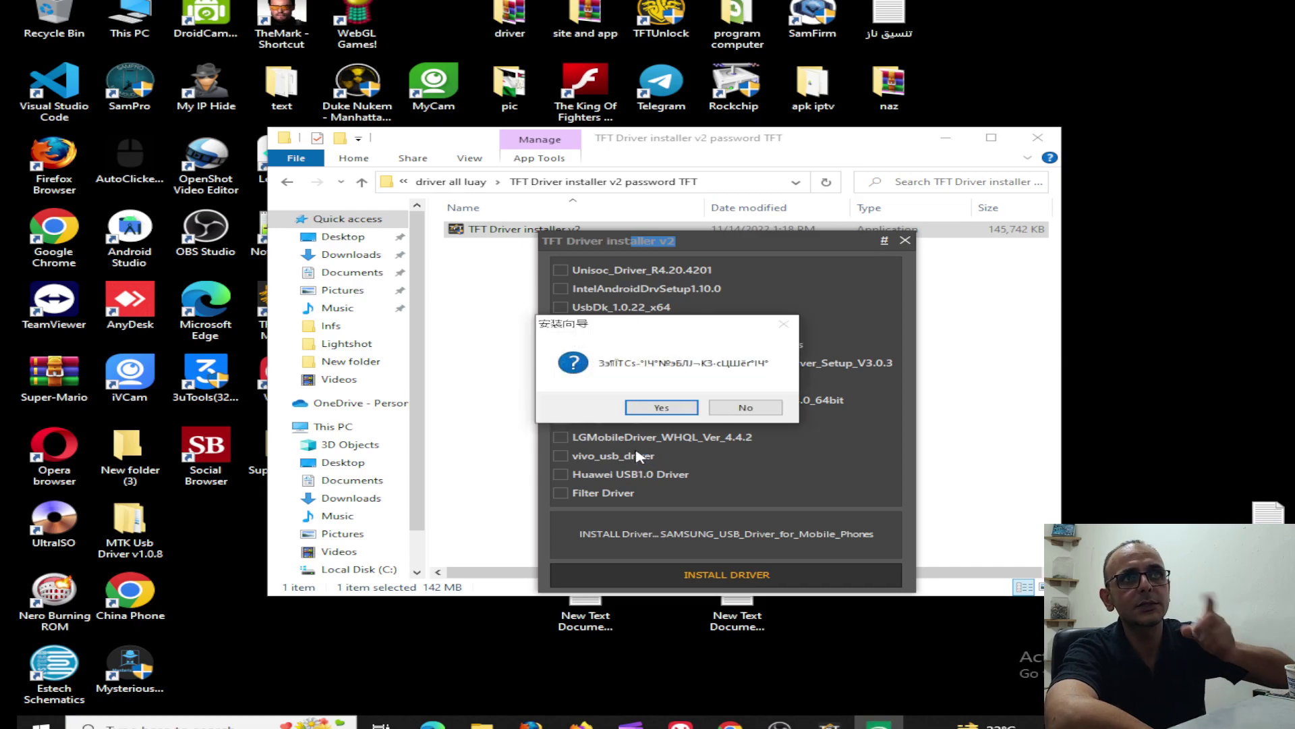
click(646, 408)
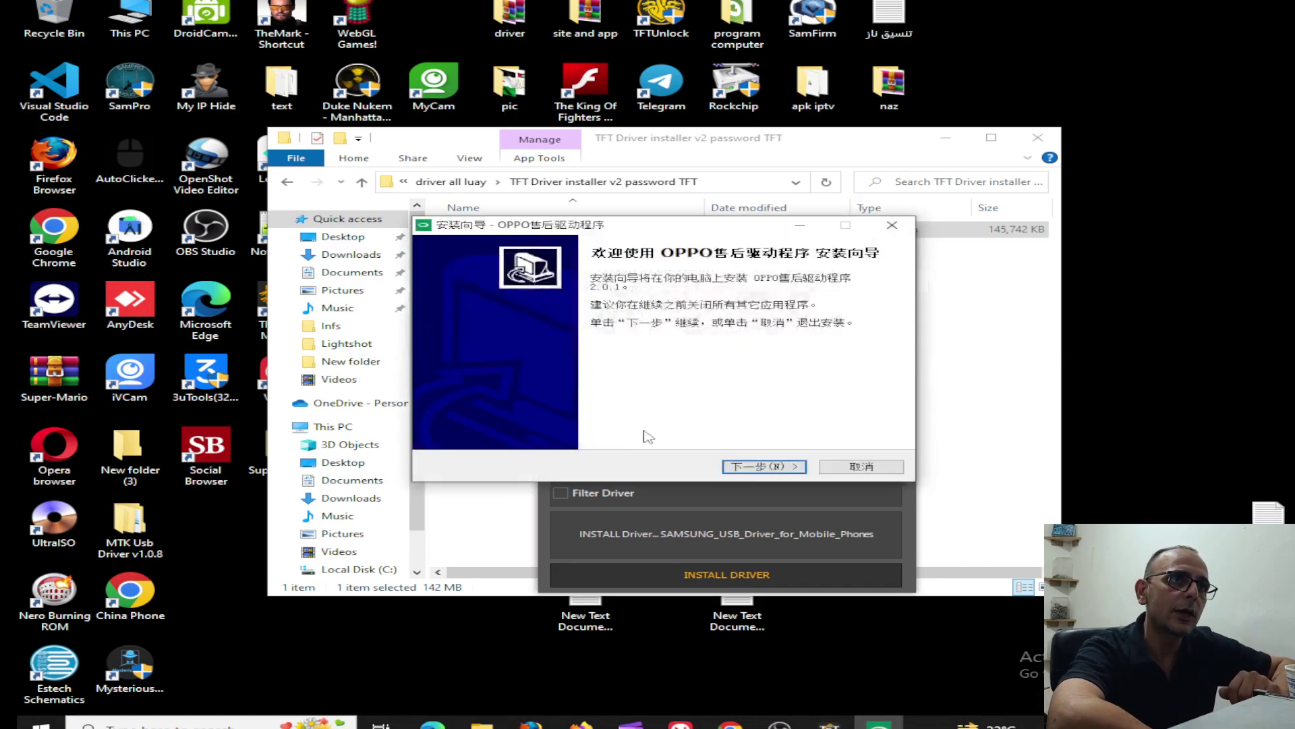
click(745, 468)
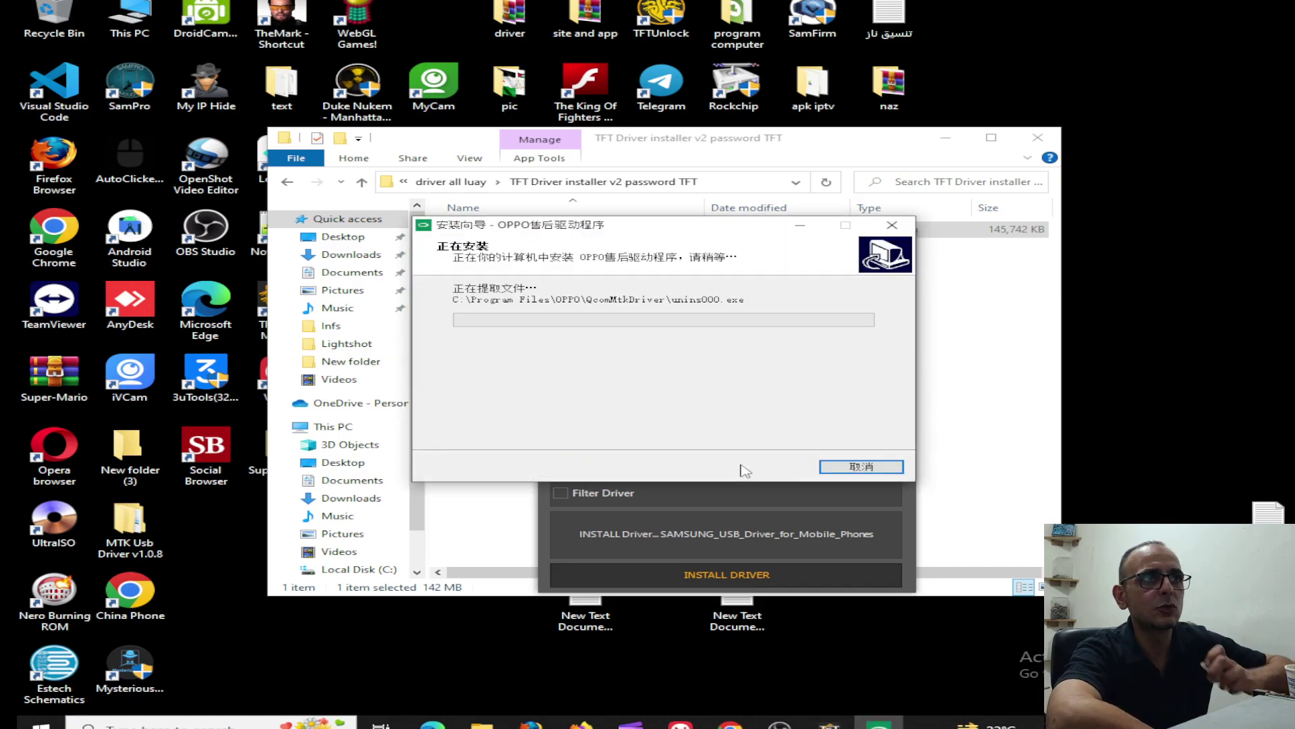
drag(540, 227, 281, 110)
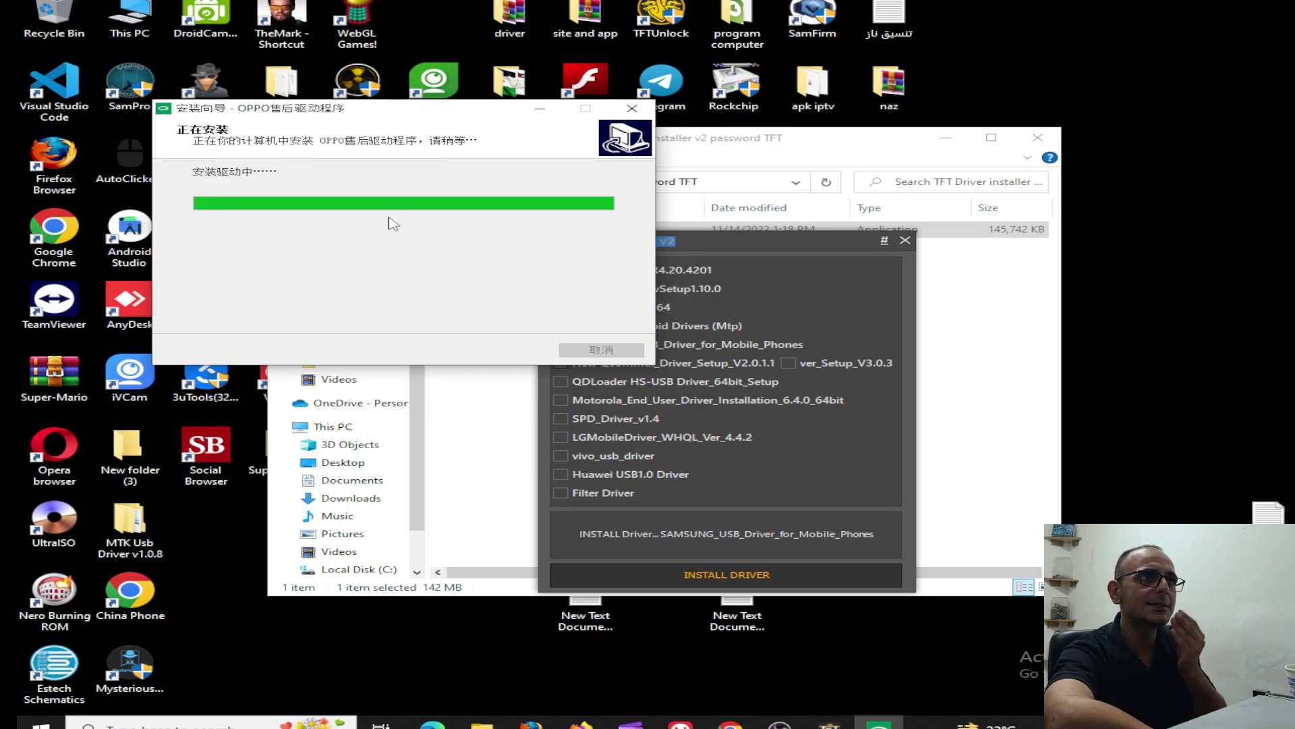
click(502, 356)
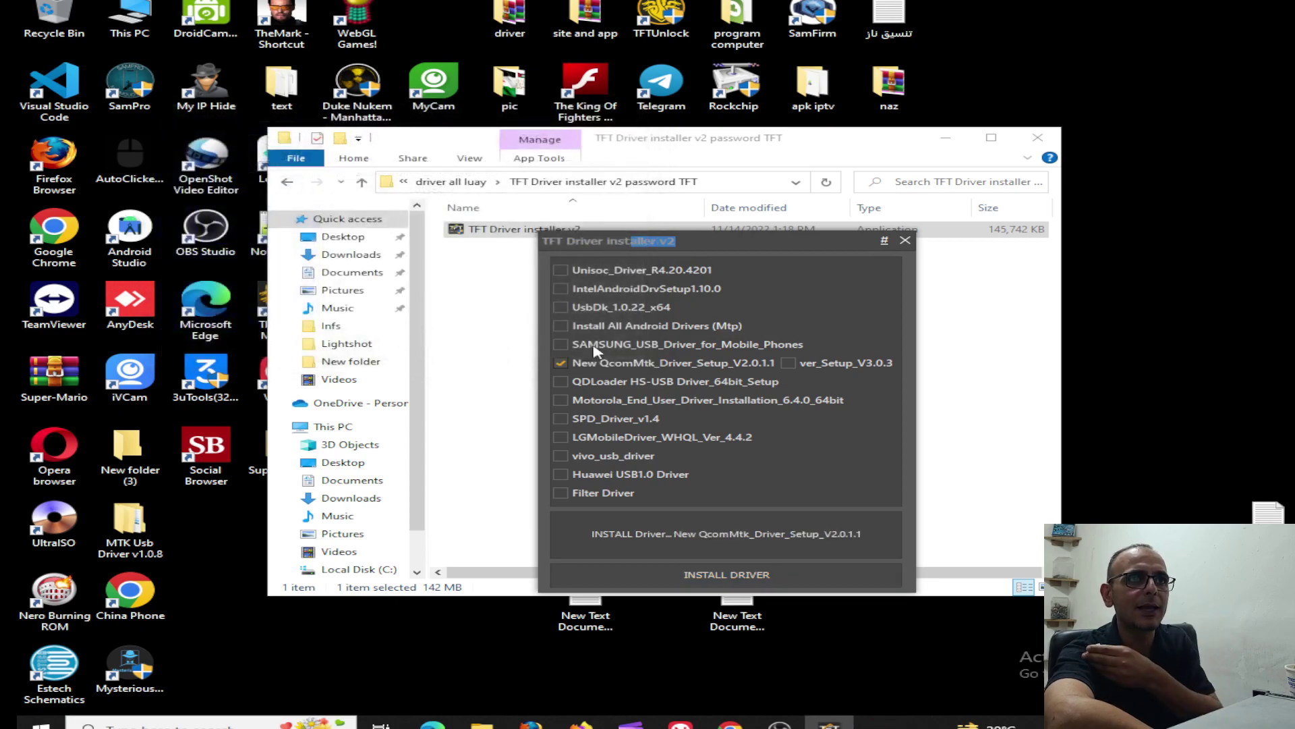
- Install only the ver_Setup_V3.0.3 driver through its OPPO wizard, declining the computer restart at the end
click(789, 364)
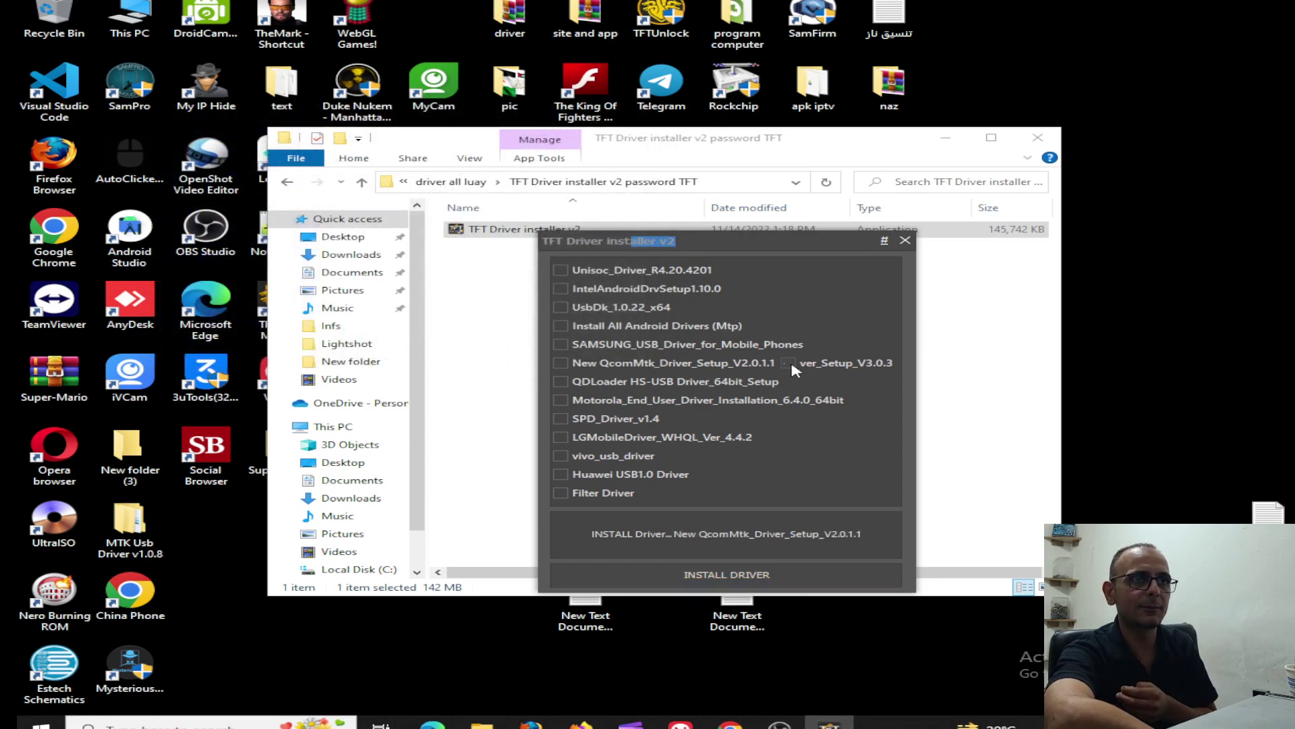
click(689, 575)
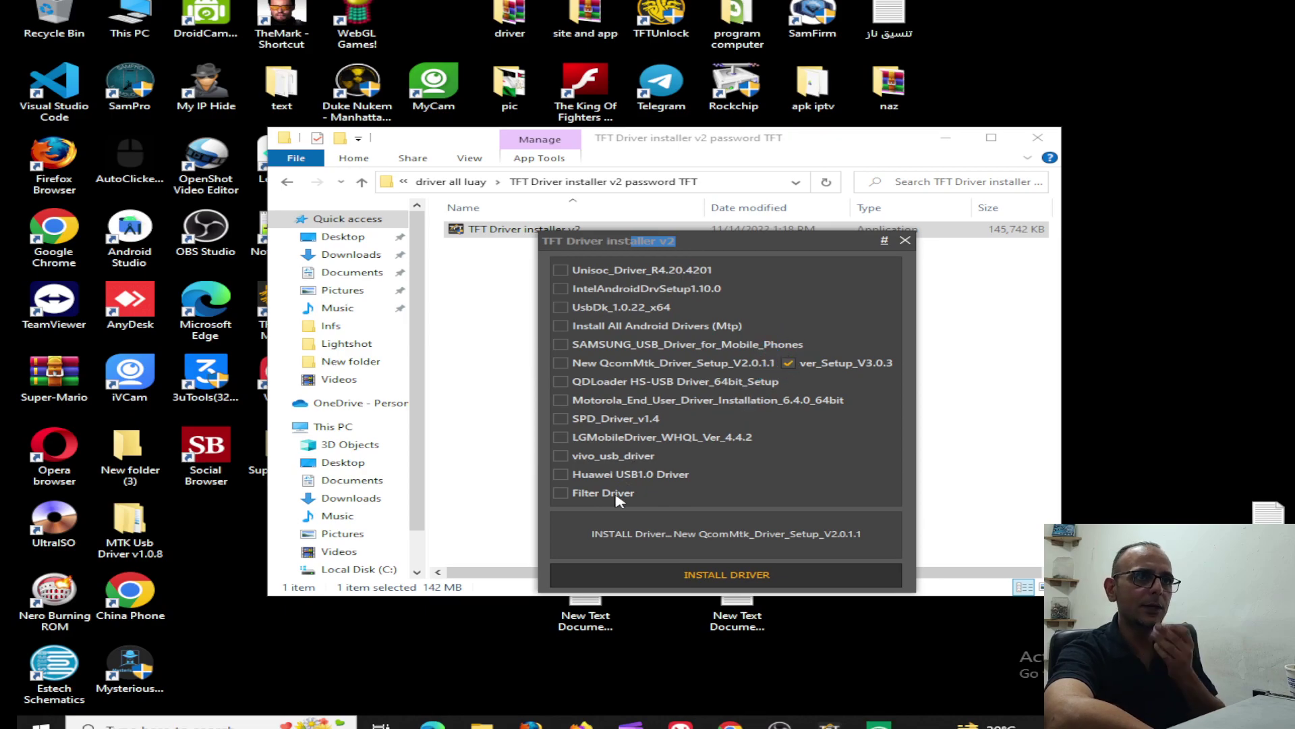
click(559, 381)
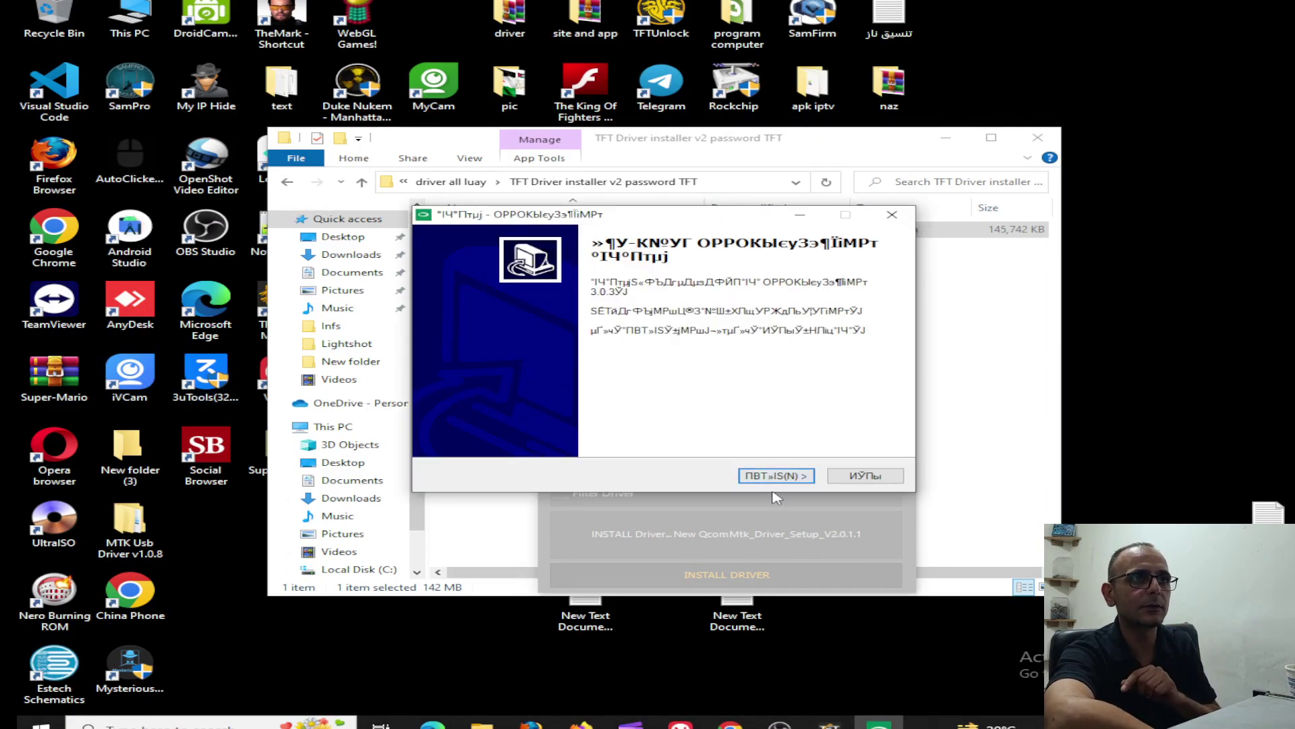
click(769, 477)
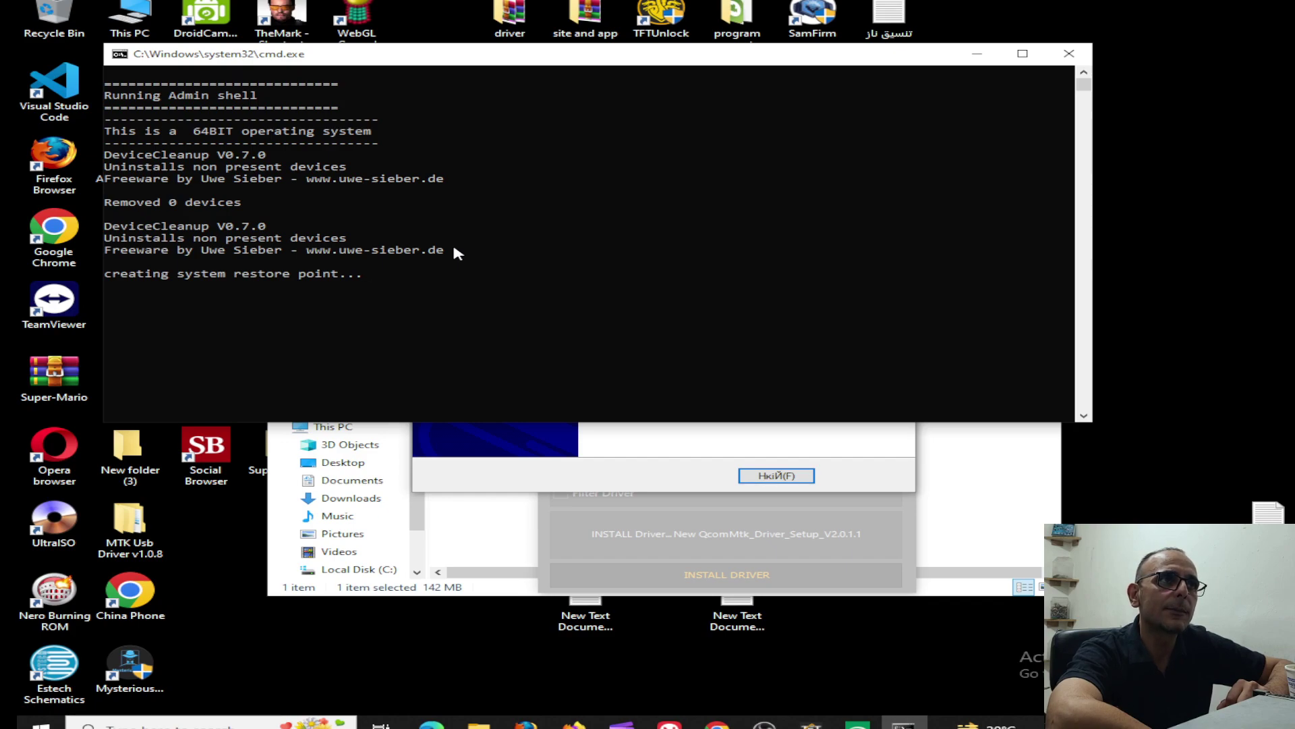
click(643, 462)
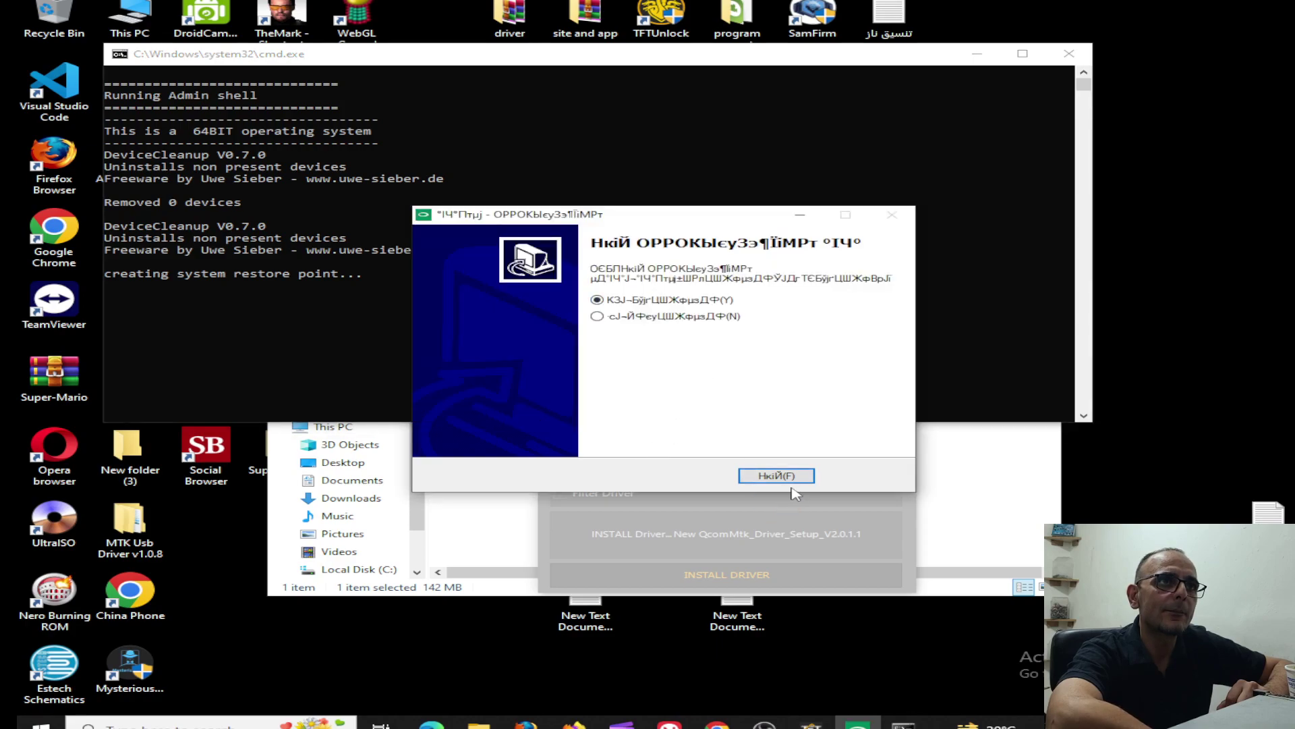
click(651, 316)
click(776, 476)
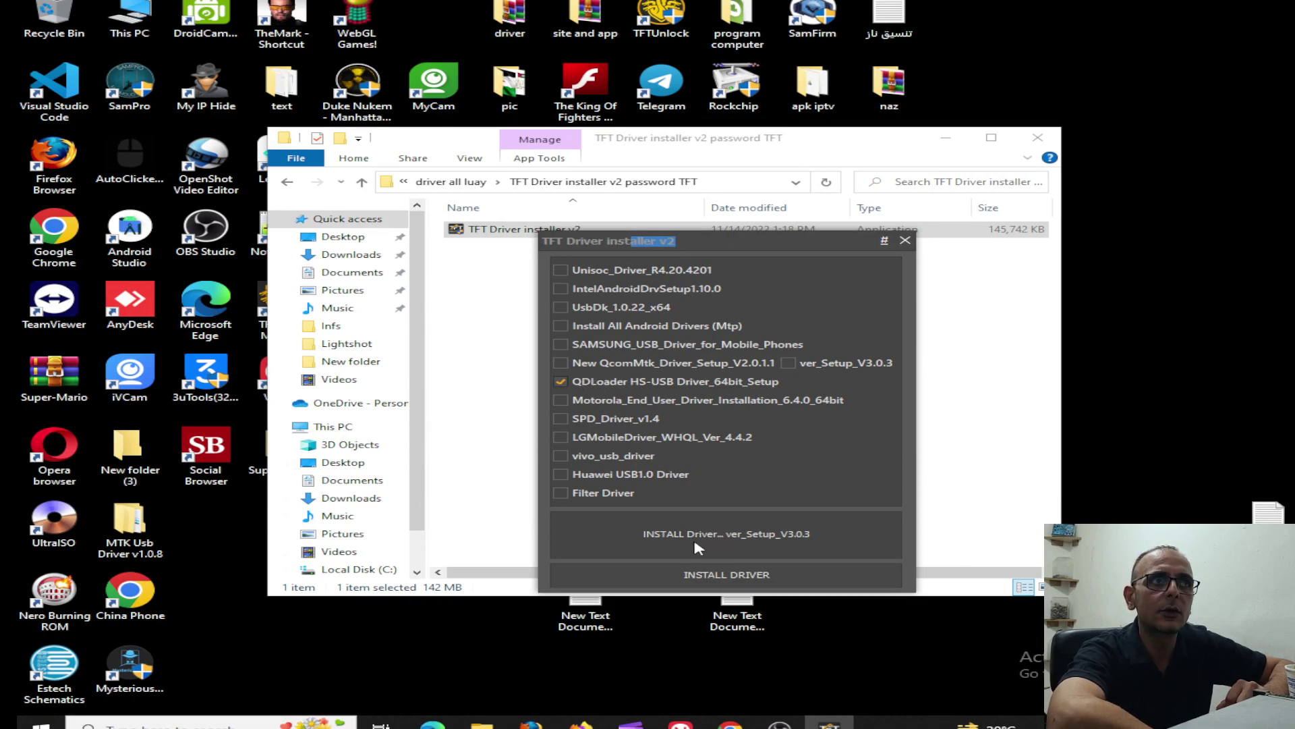
- Try to install the QDLoader HS-USB Driver_64bit_Setup driver
click(746, 579)
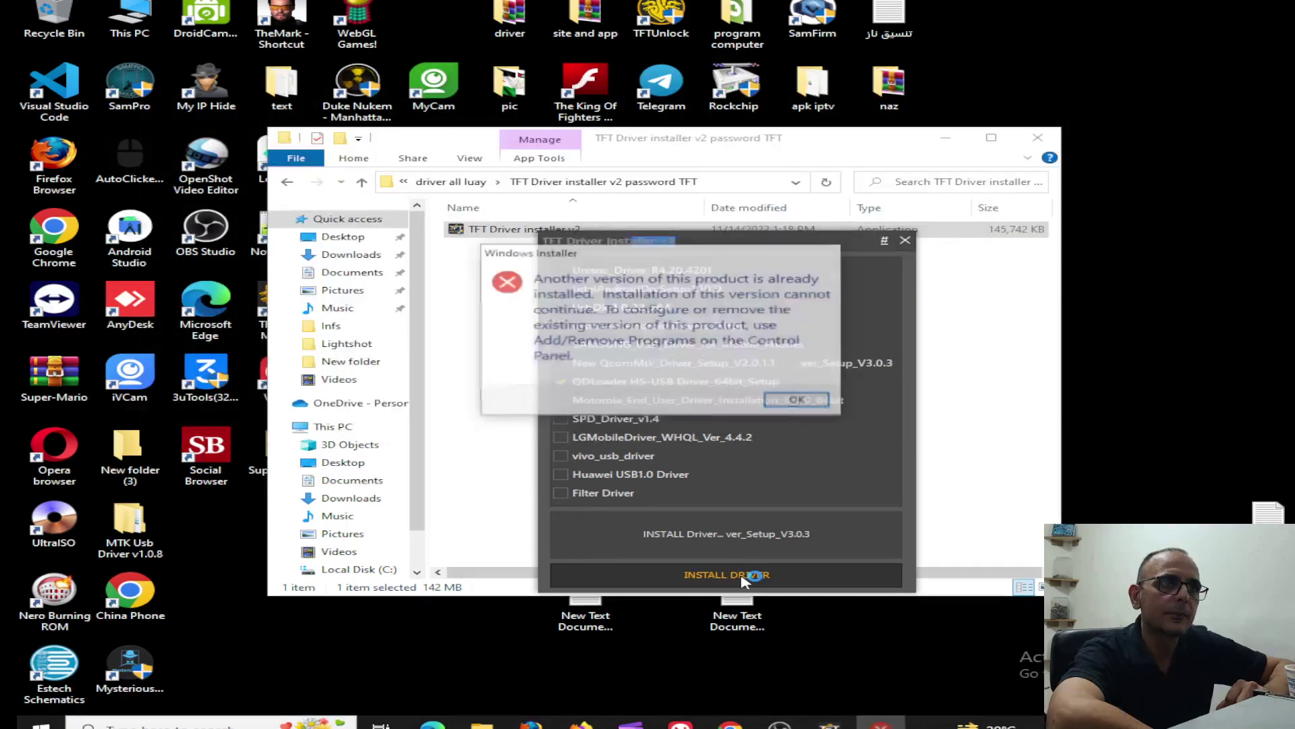
click(792, 402)
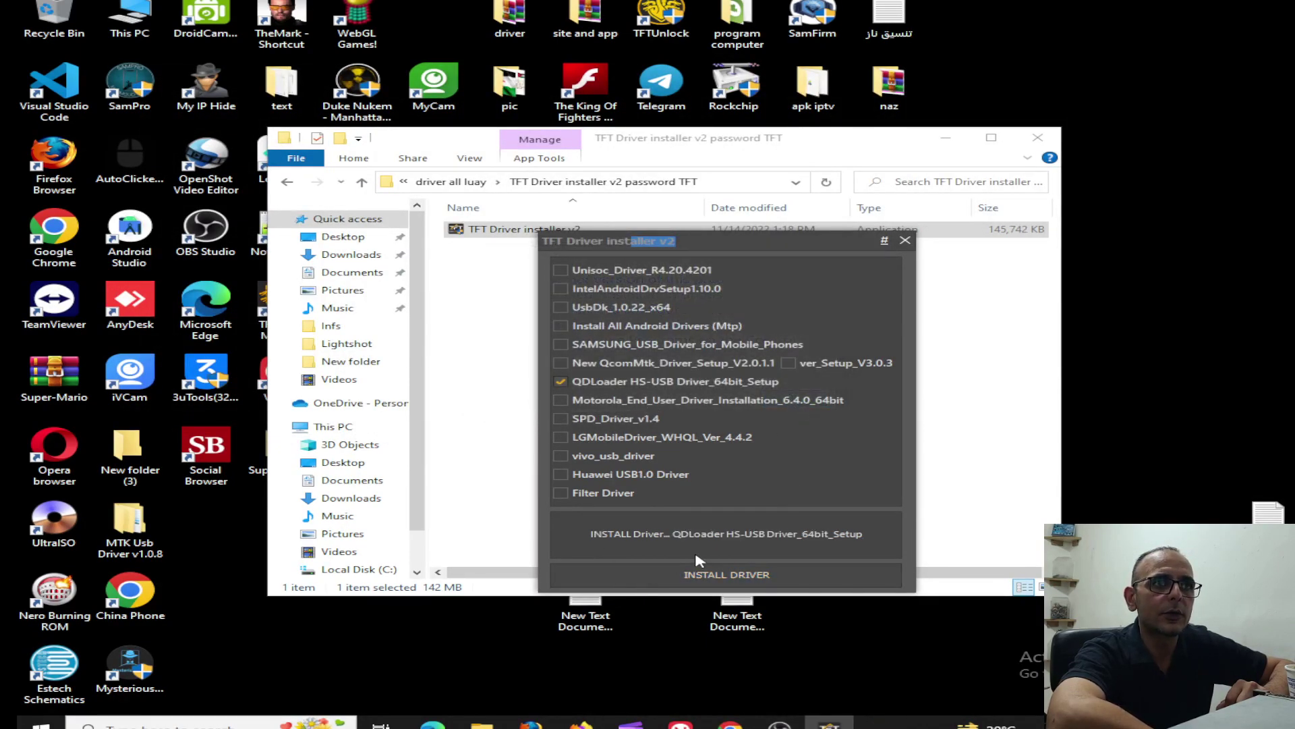
click(705, 574)
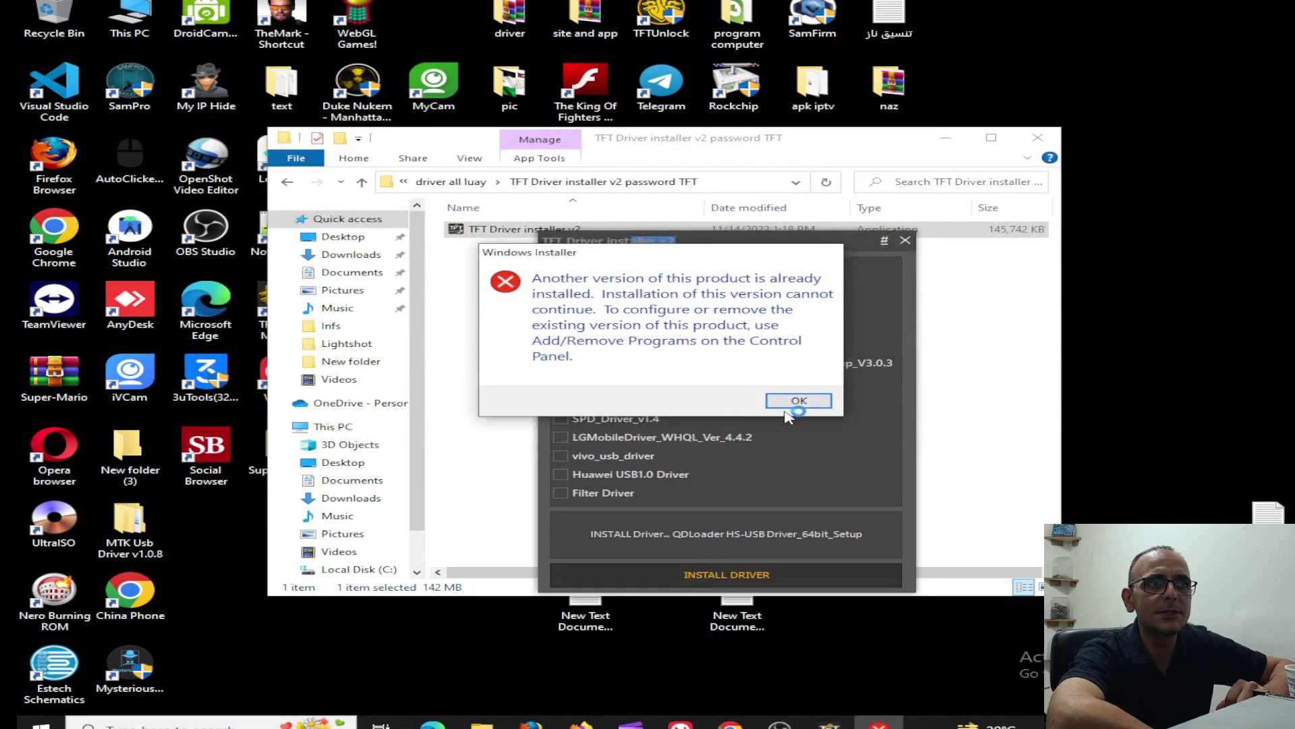
click(782, 400)
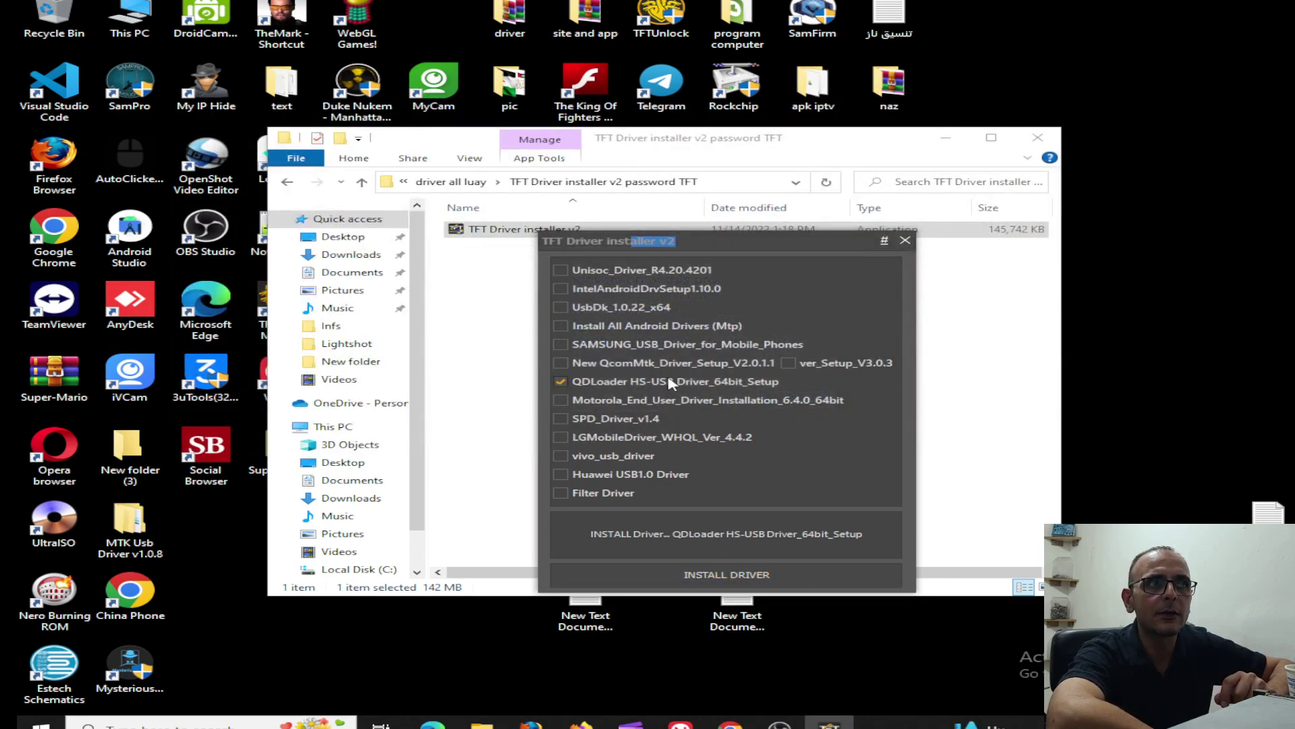
- Install only the Motorola_End_User_Driver_Installation_6.4.0_64bit driver, agreeing to its license terms and completing the setup wizard
click(559, 399)
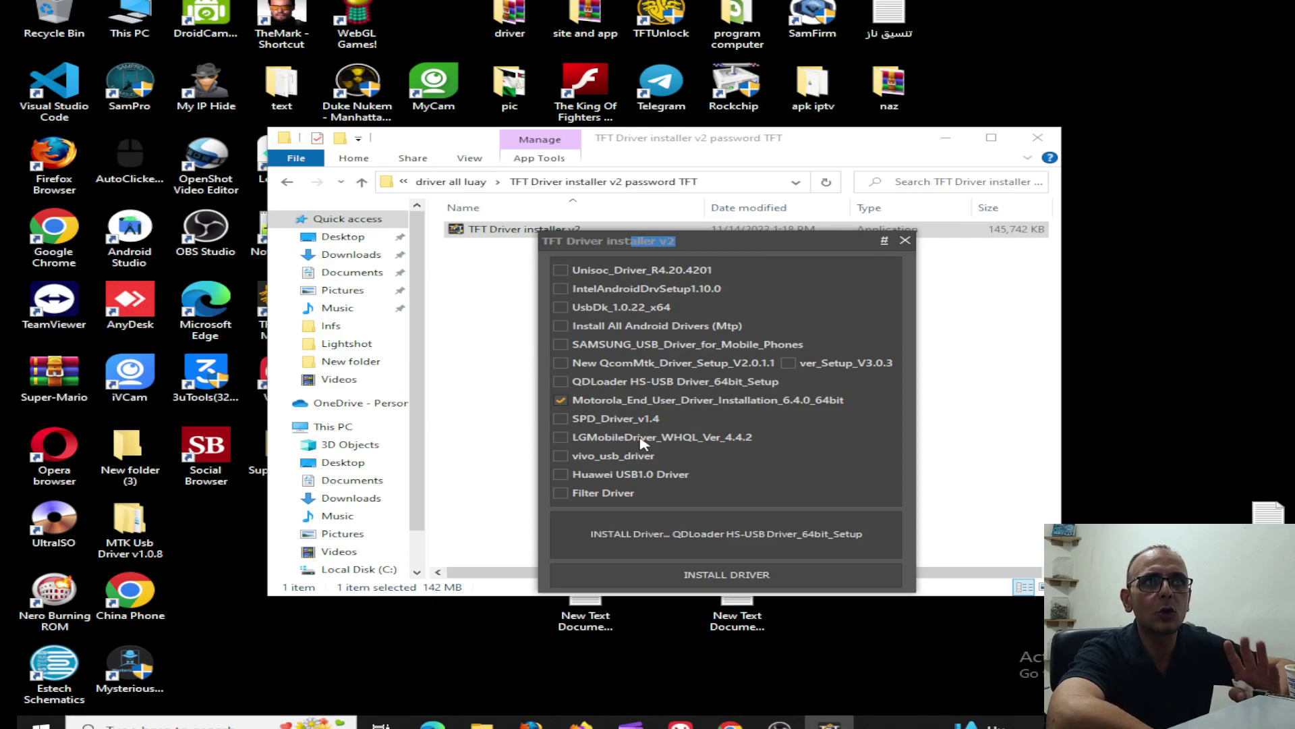
click(562, 401)
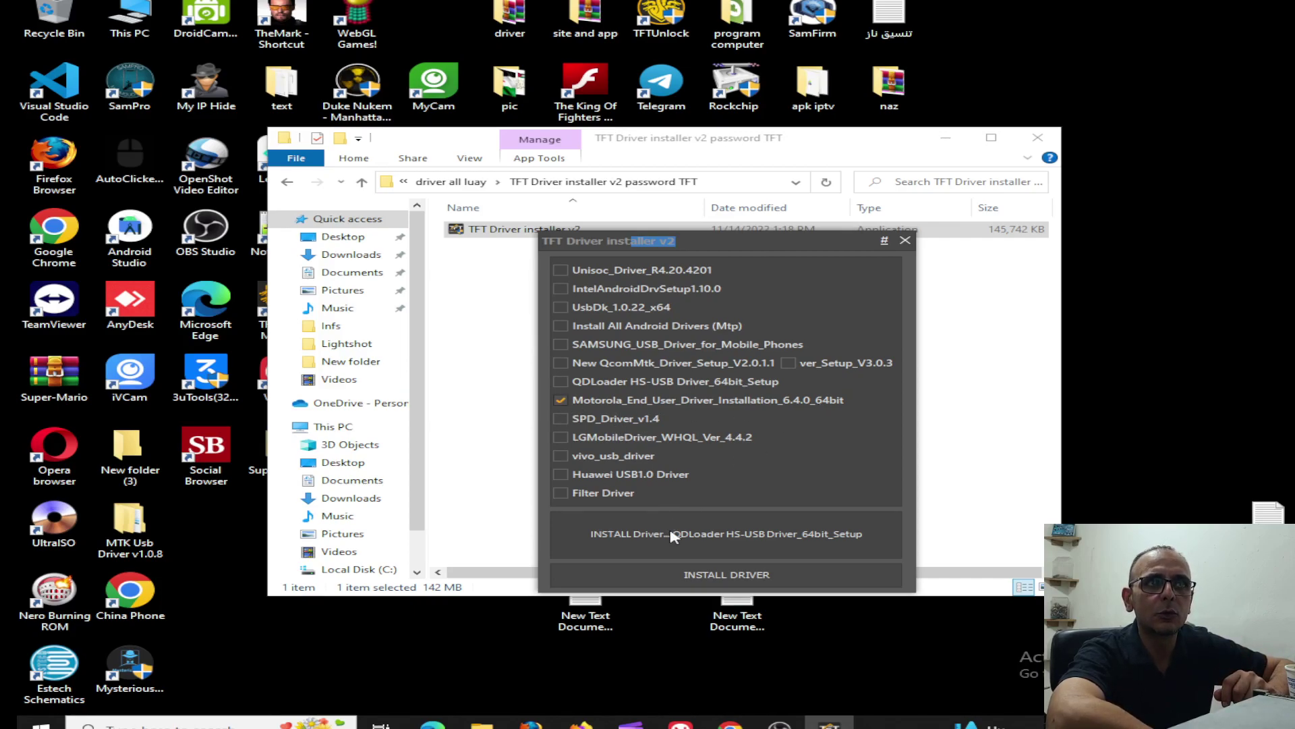
click(685, 583)
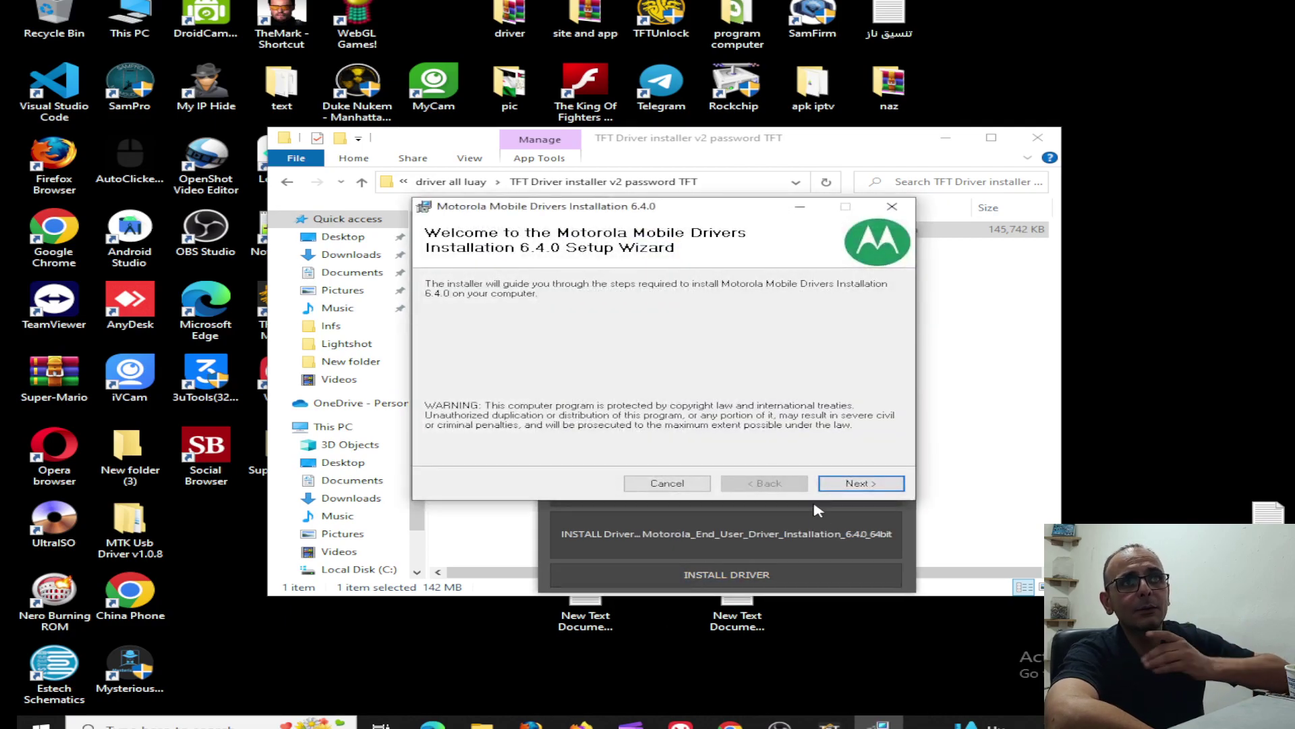
click(837, 484)
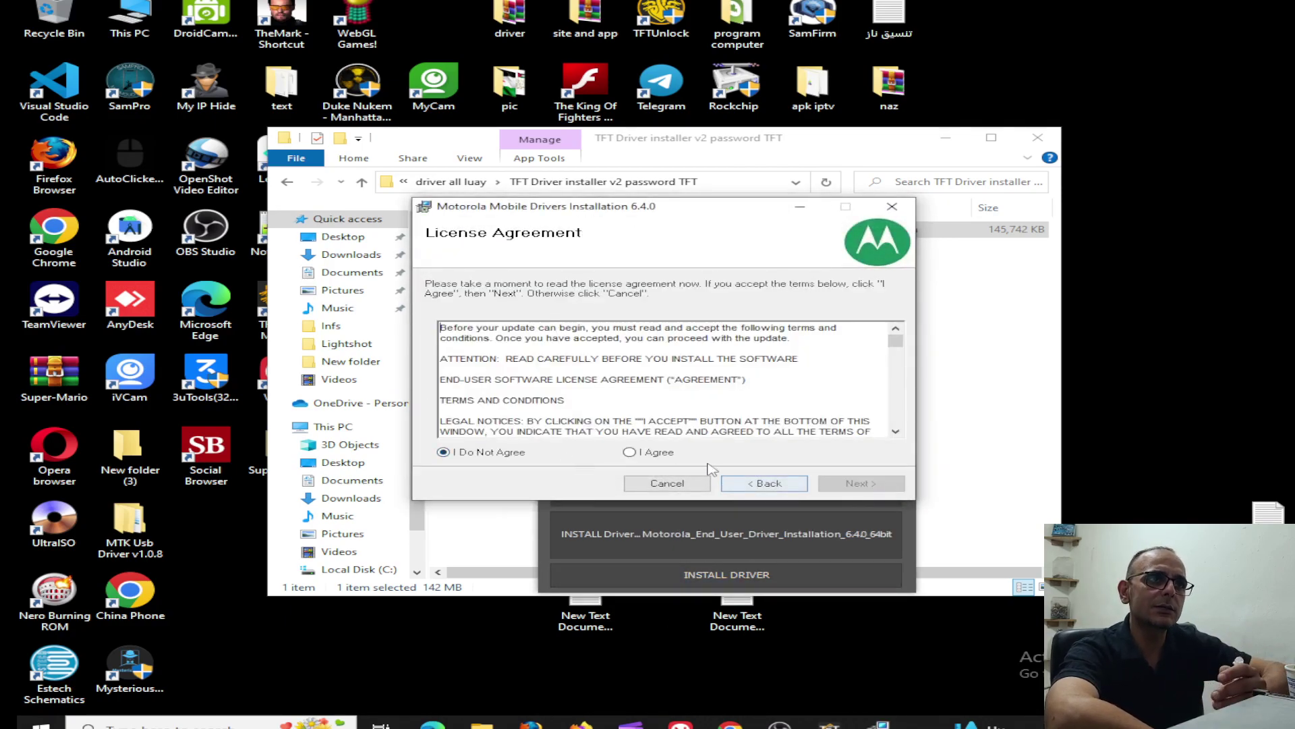
click(658, 457)
click(860, 482)
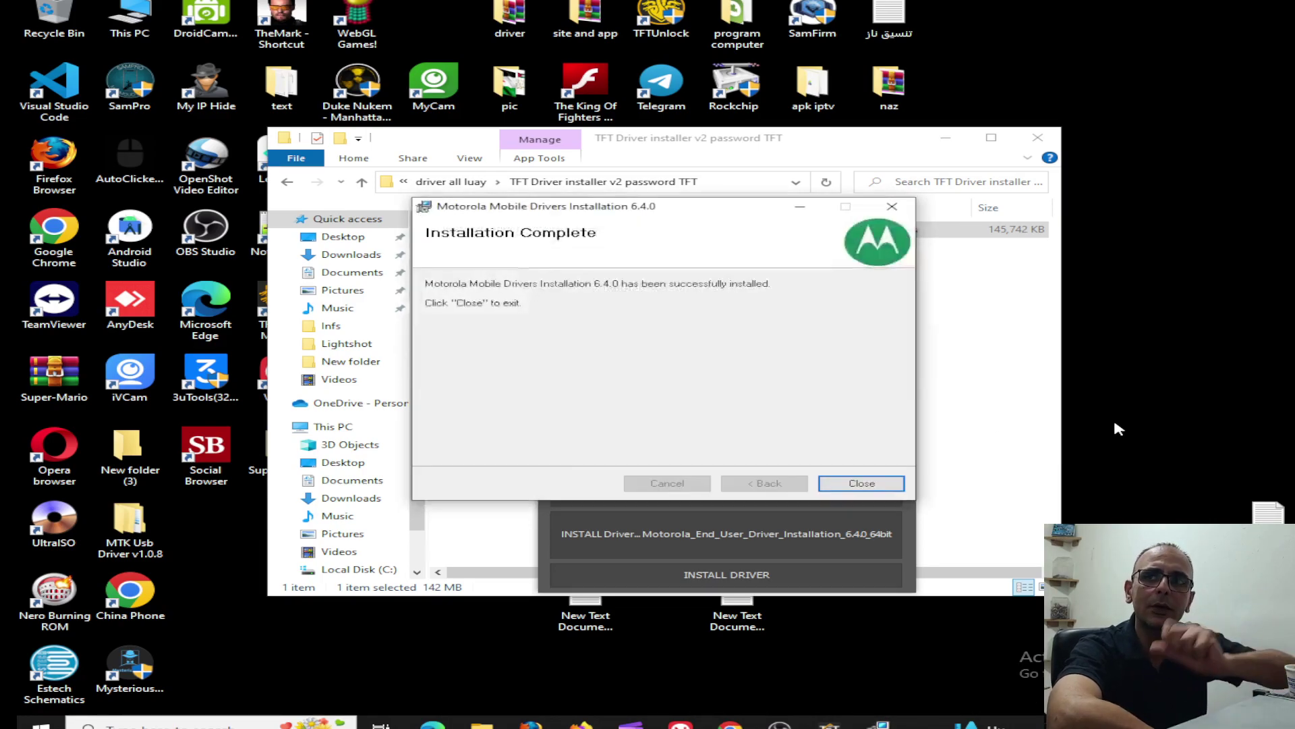
click(862, 483)
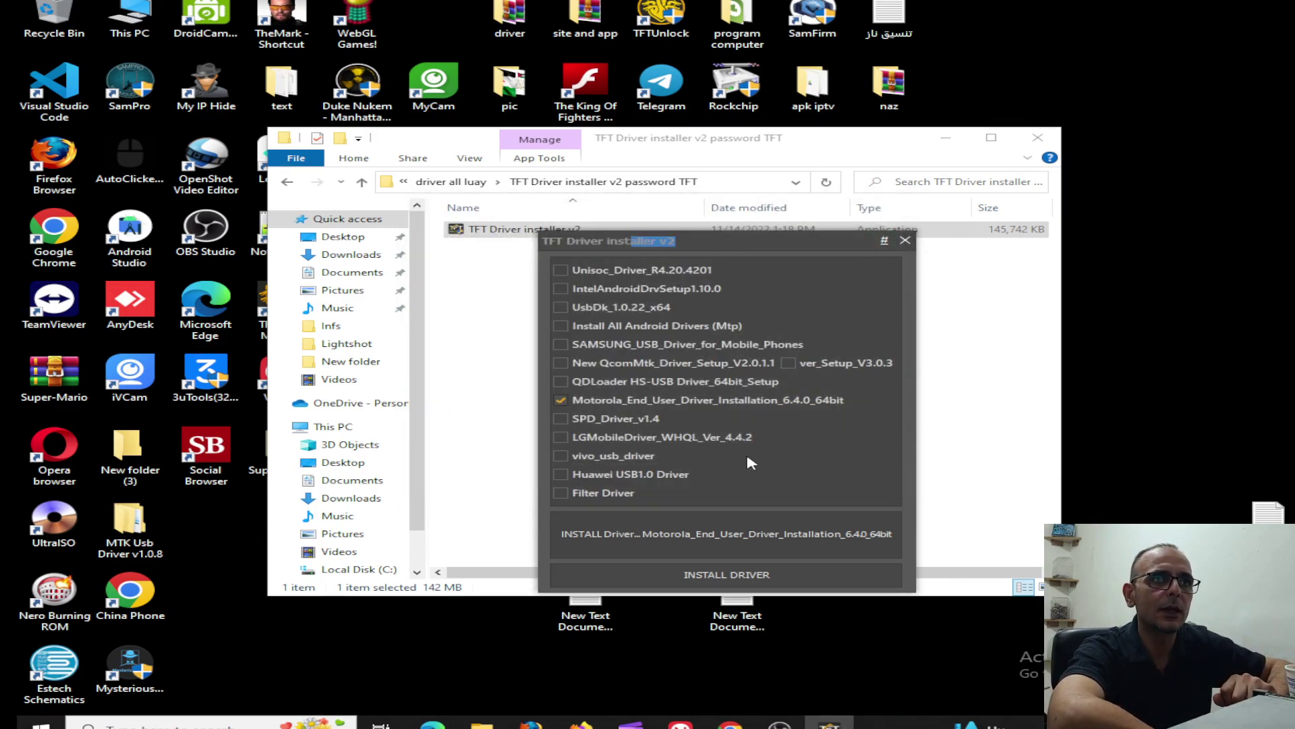
- Install only the SPD_Driver_v1.4 driver and complete its Device Driver Installation Wizard
click(562, 419)
click(742, 574)
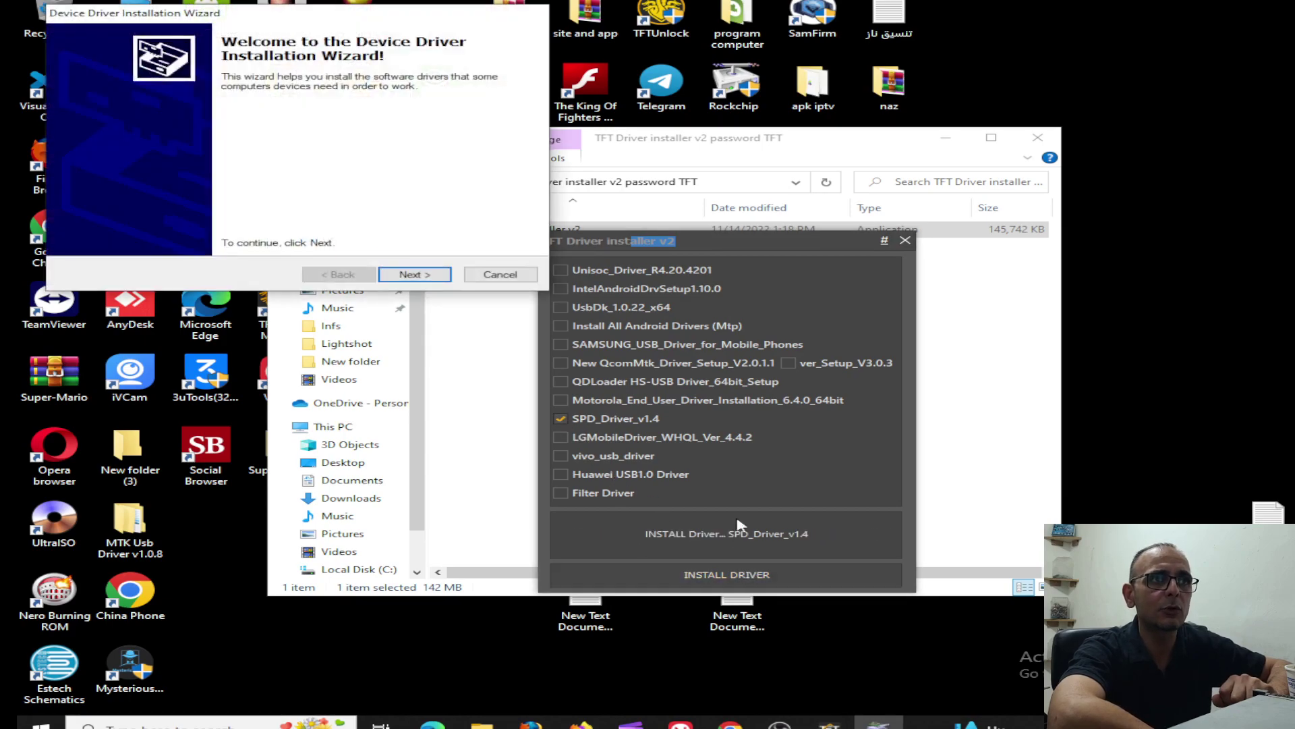
click(414, 274)
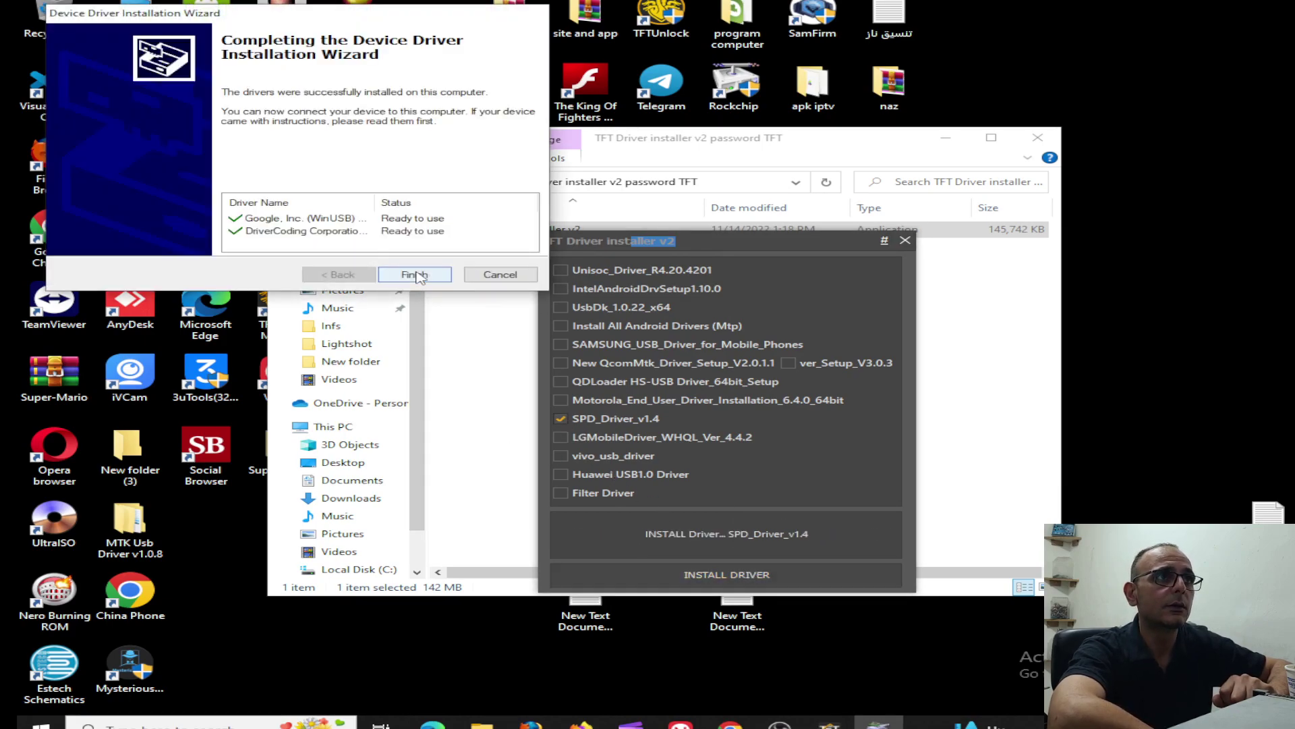
click(415, 275)
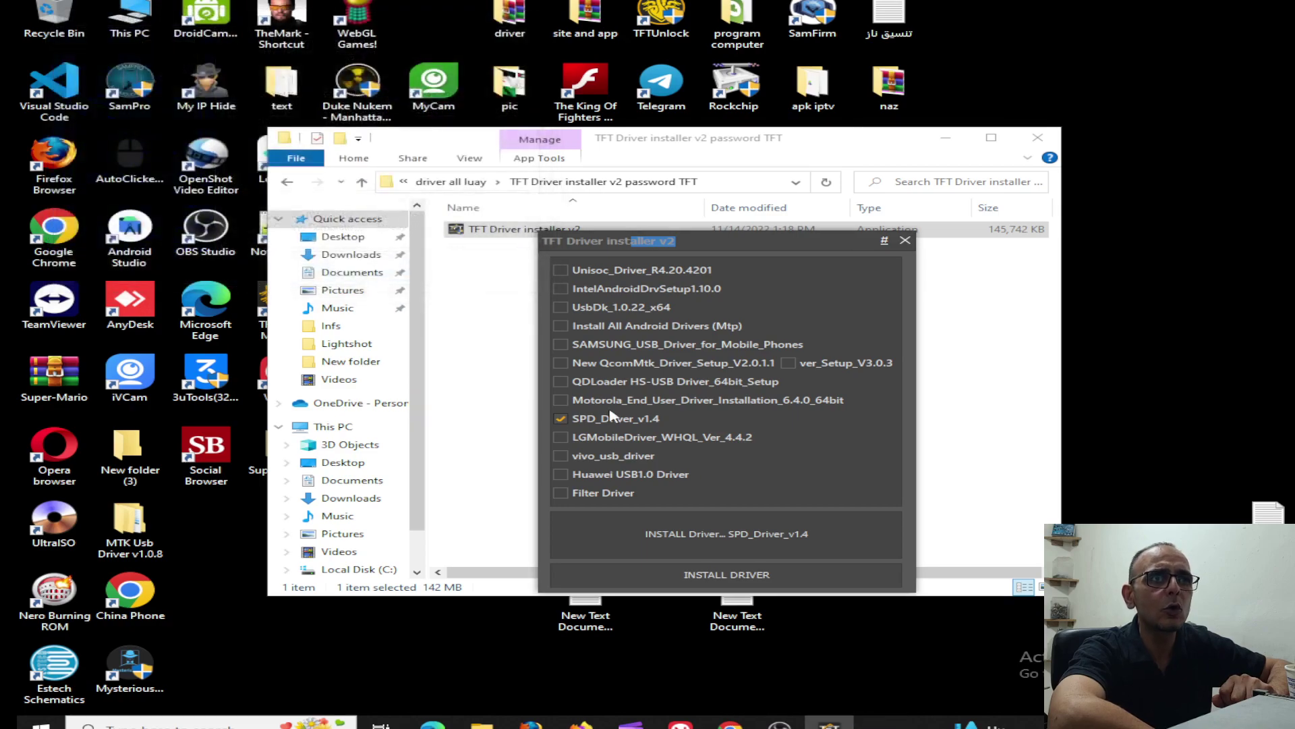
- Install only the LGMobileDriver_WHQL_Ver_4.4.2 driver and complete its InstallShield wizard
click(560, 437)
click(733, 575)
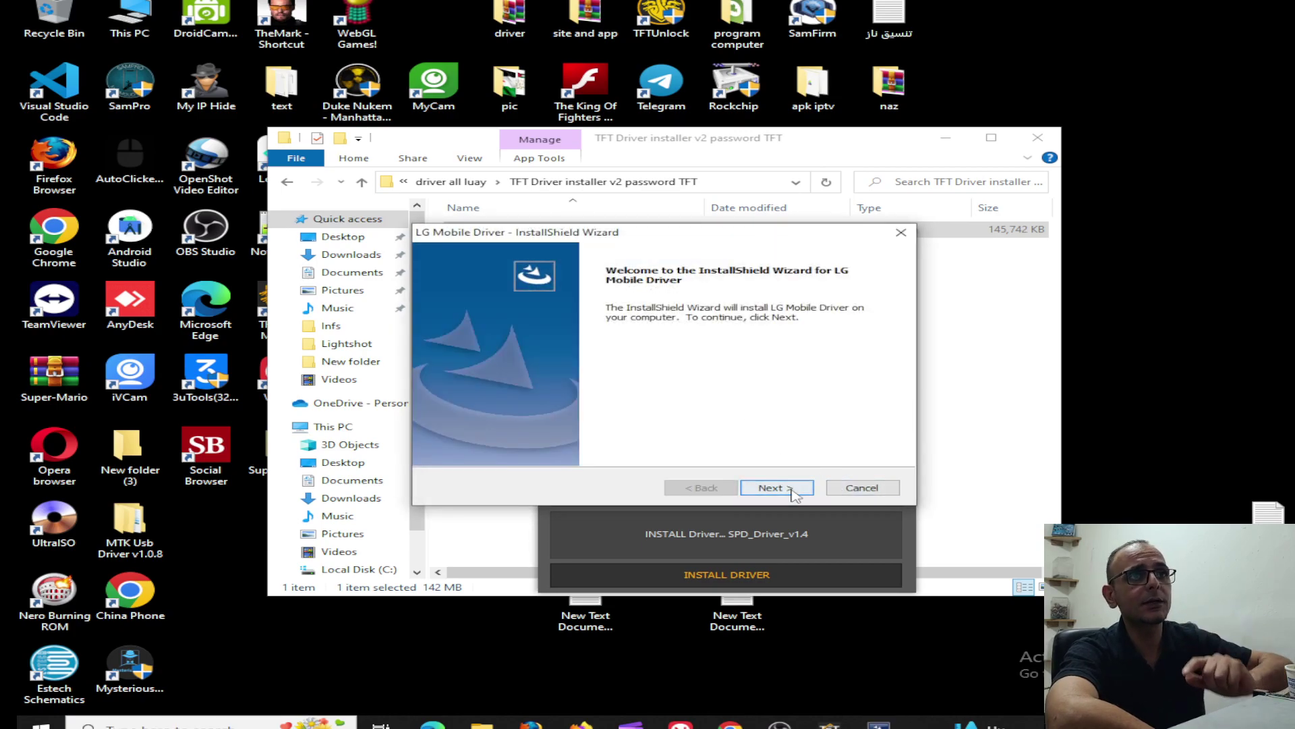
click(793, 491)
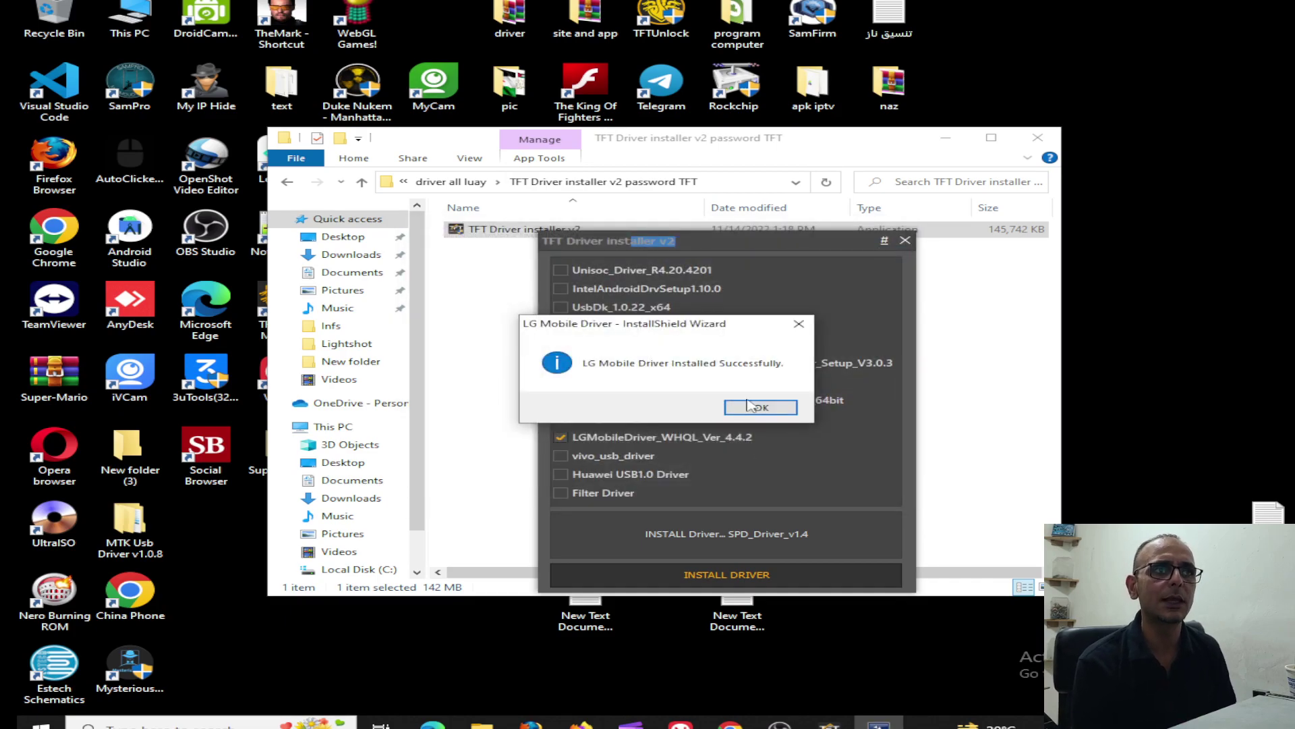
click(761, 407)
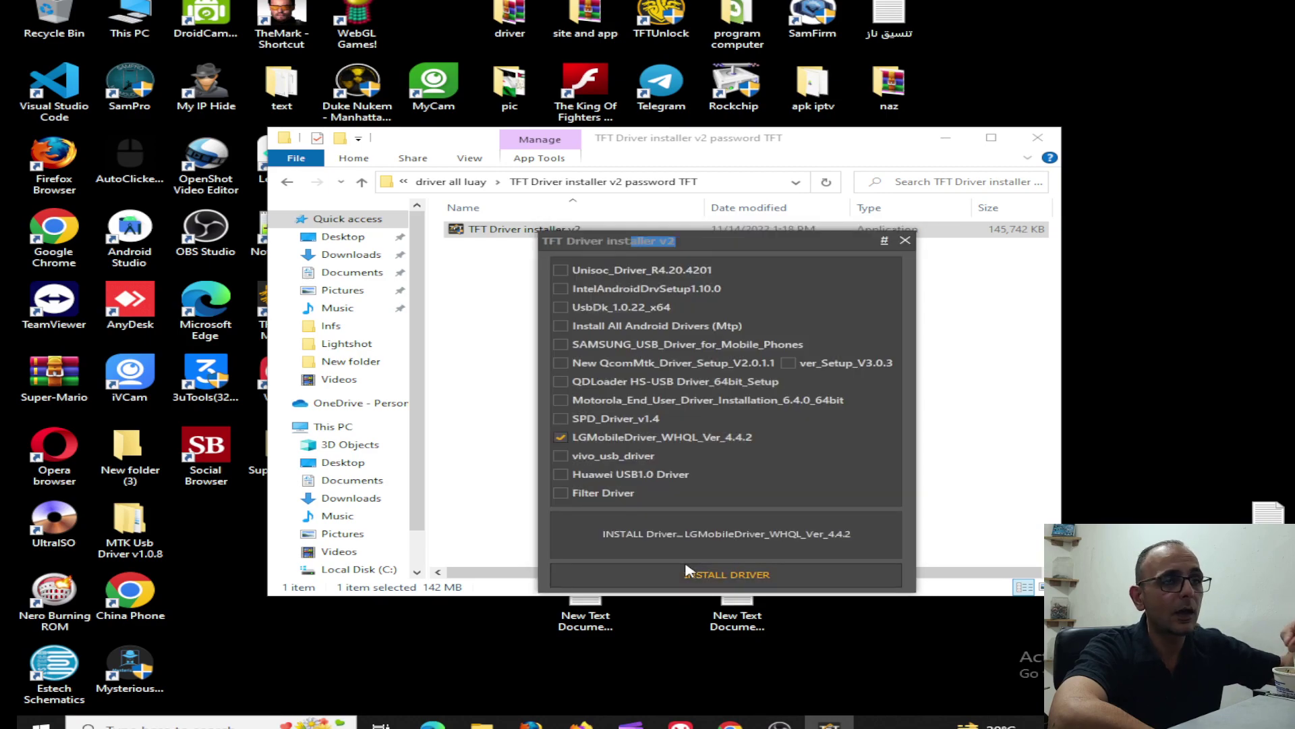
- Deselect the LG driver, then install vivo_usb_driver and complete its setup
click(560, 437)
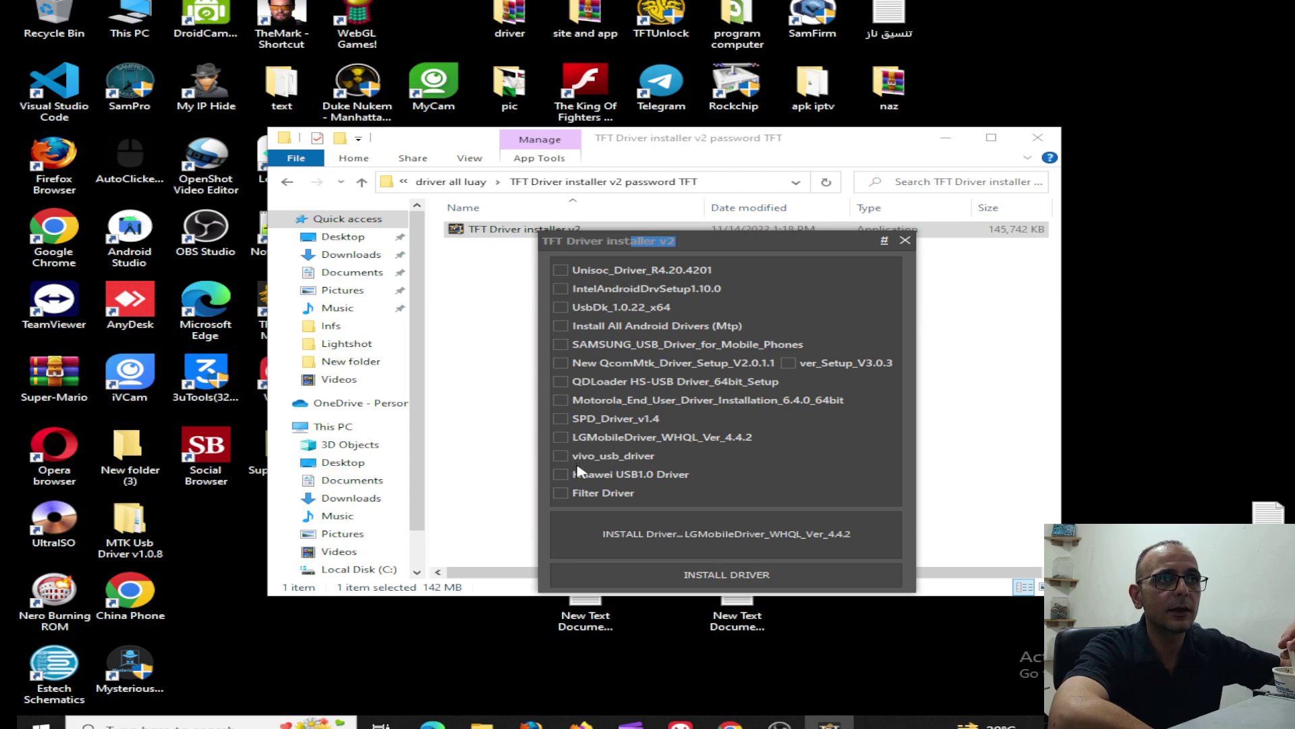
click(697, 574)
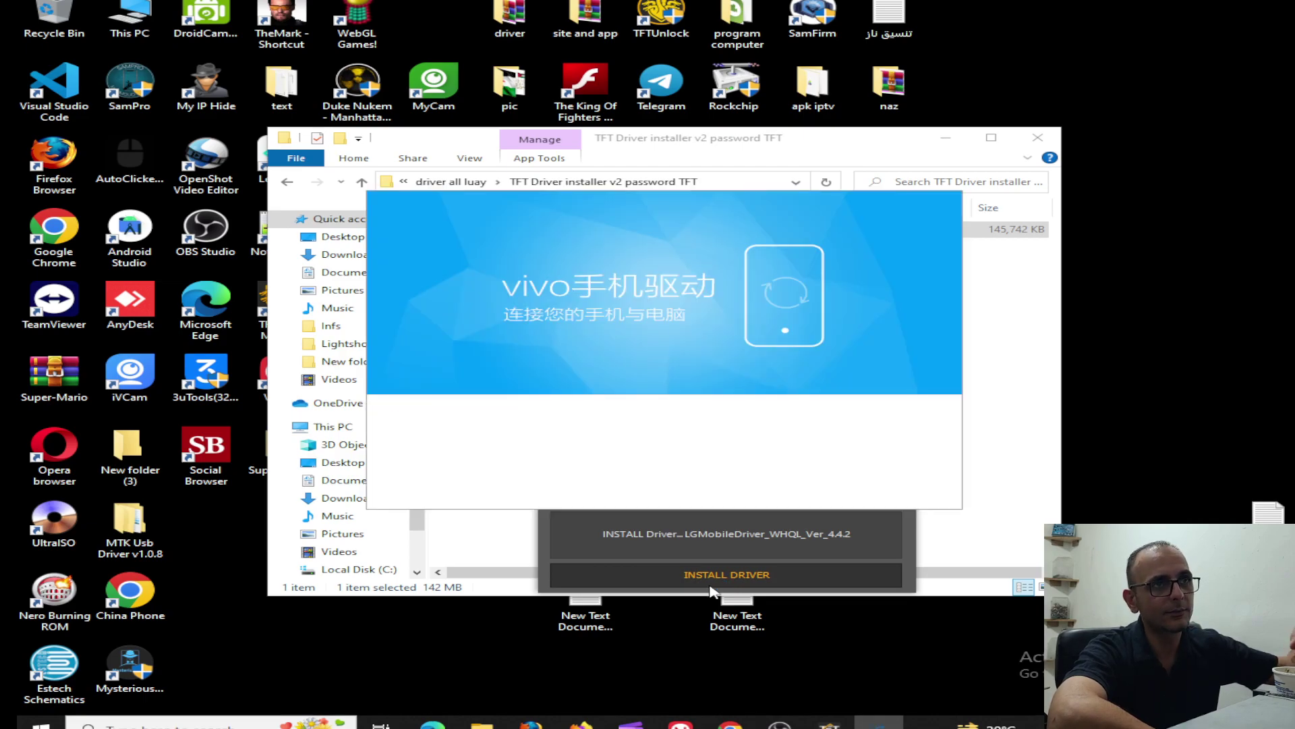
click(696, 442)
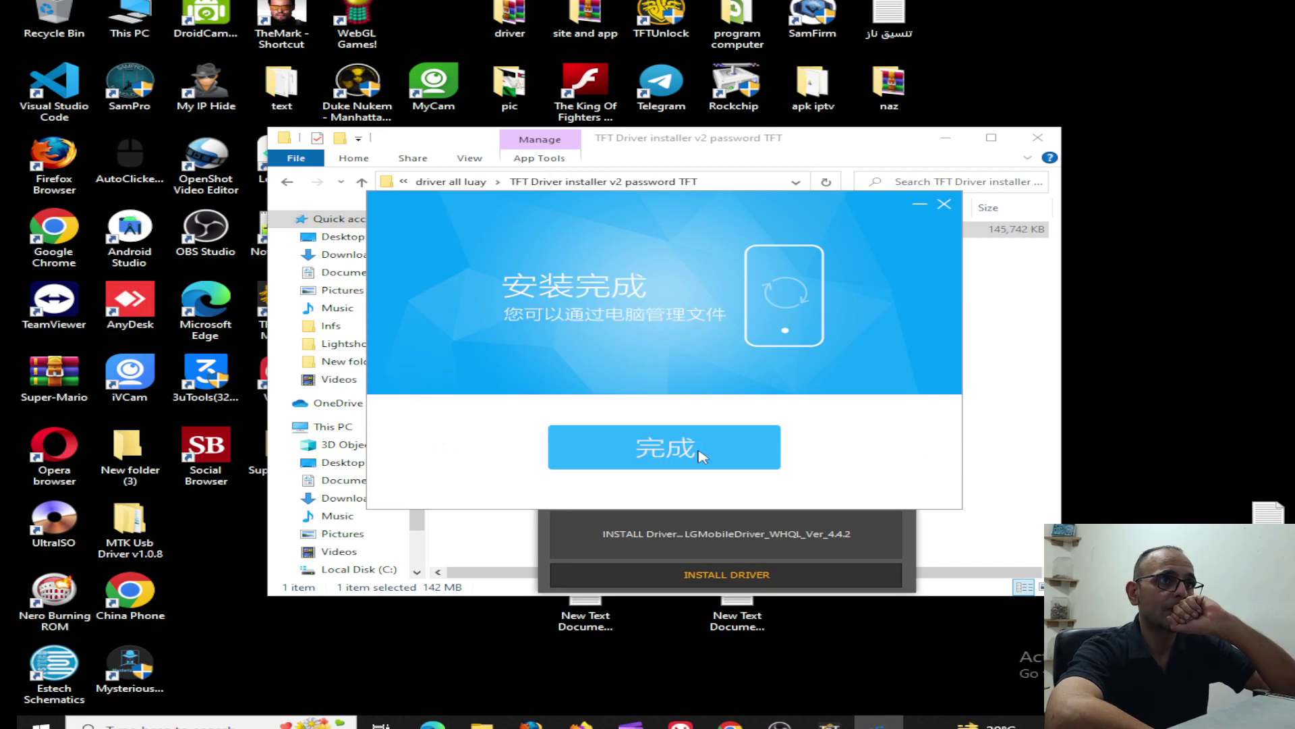
click(702, 456)
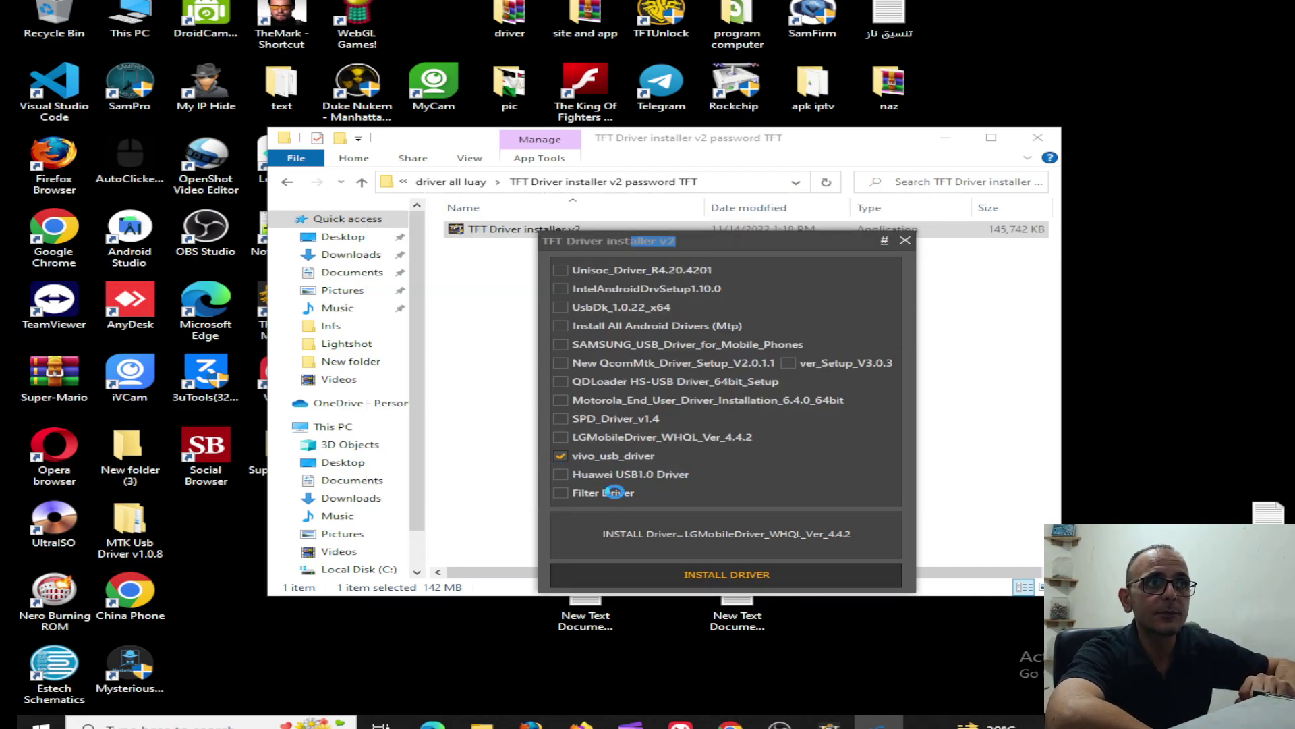
- Select only the Huawei USB1.0 Driver and install it, waiting for the unresponsive installer and acknowledging its completion message
click(589, 476)
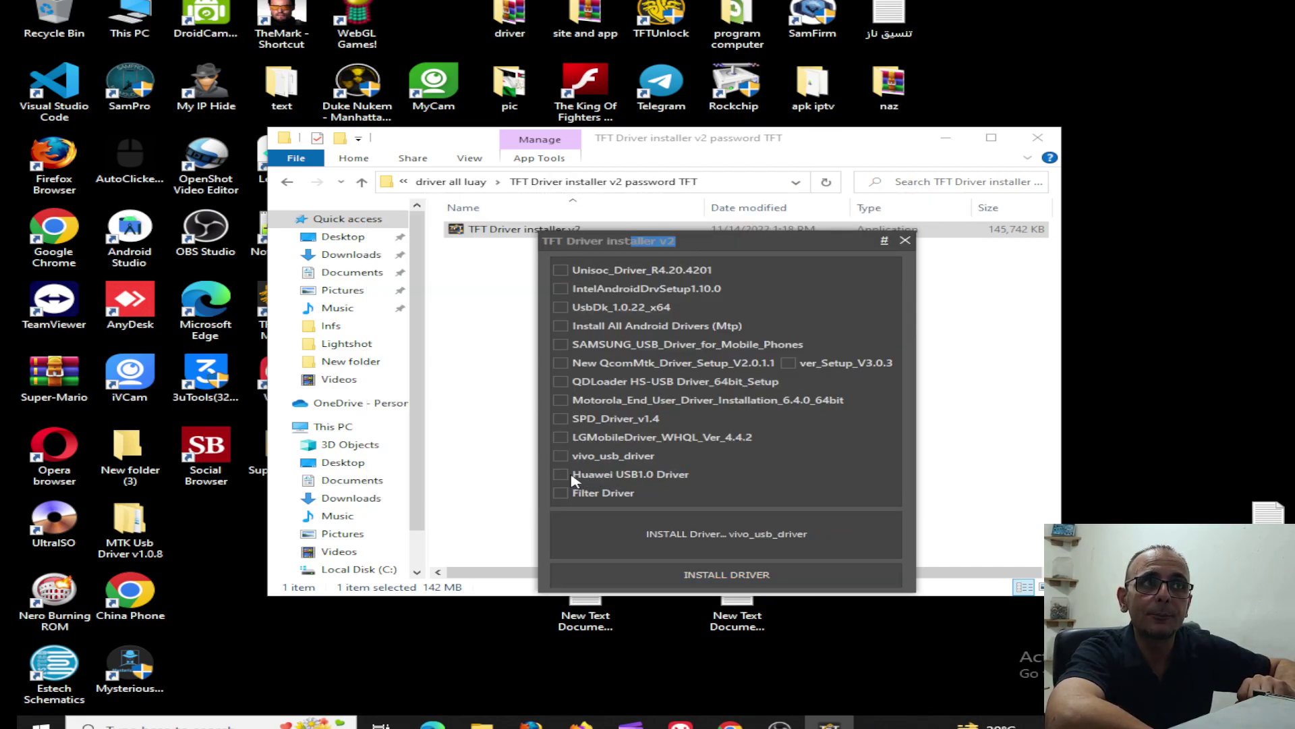
click(660, 577)
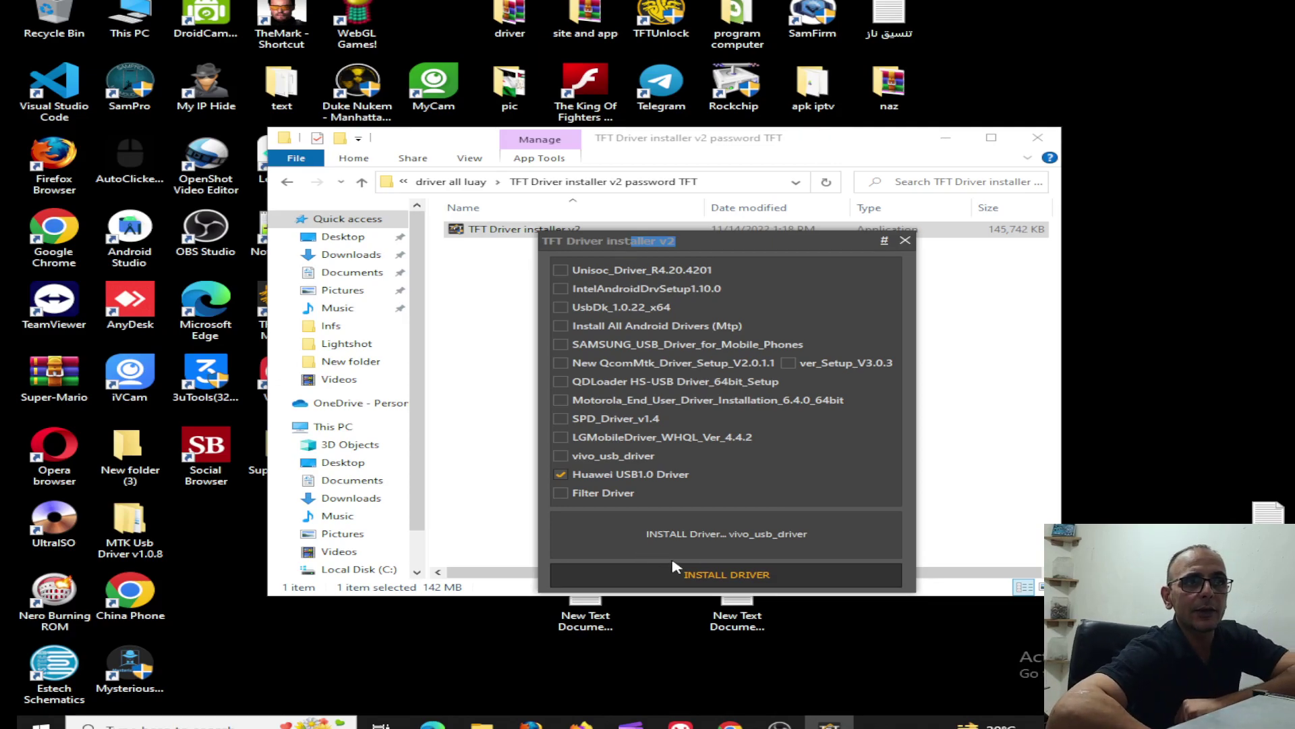
click(719, 575)
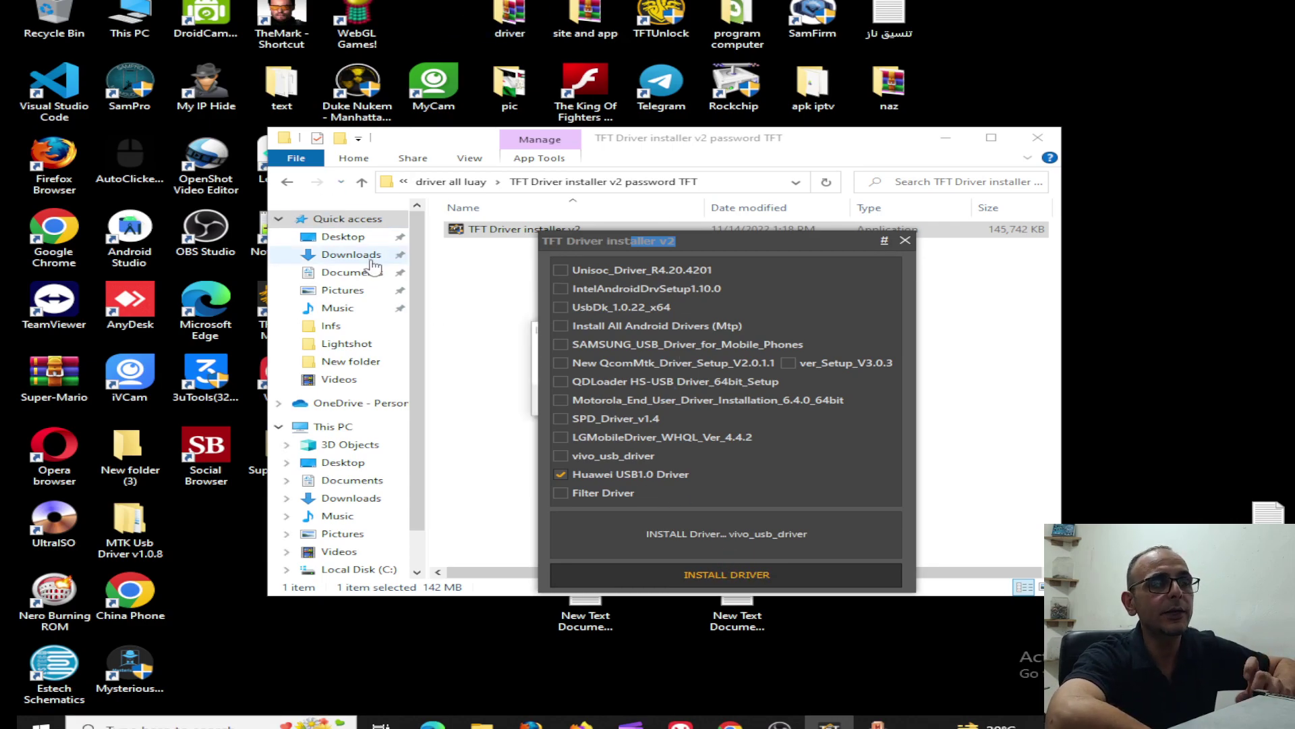
click(651, 240)
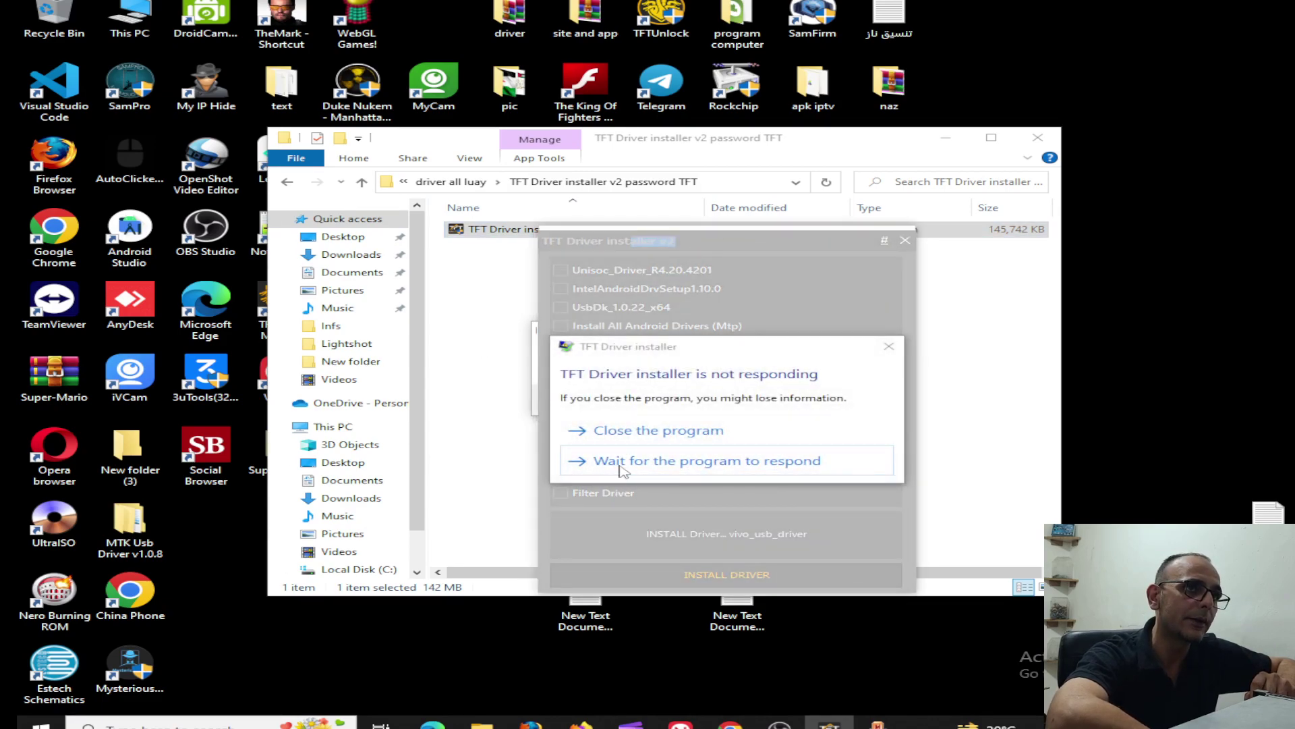
click(622, 467)
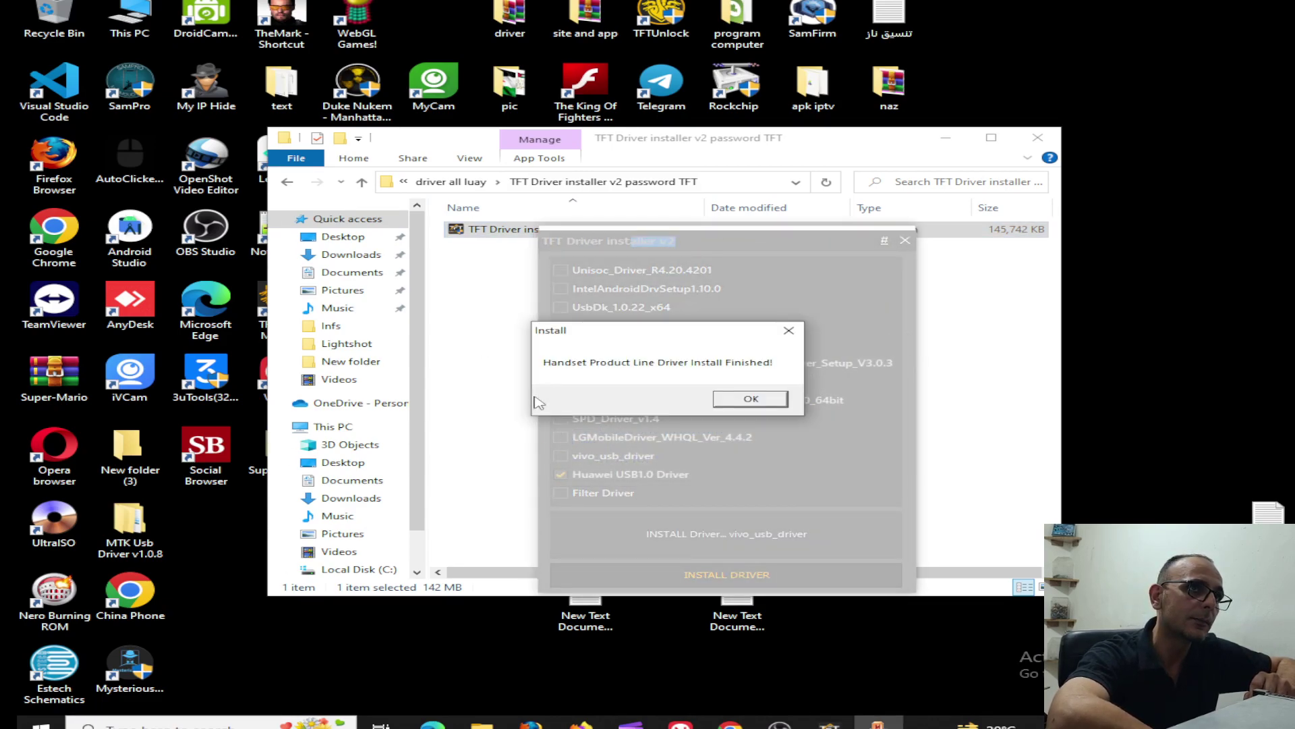
click(745, 404)
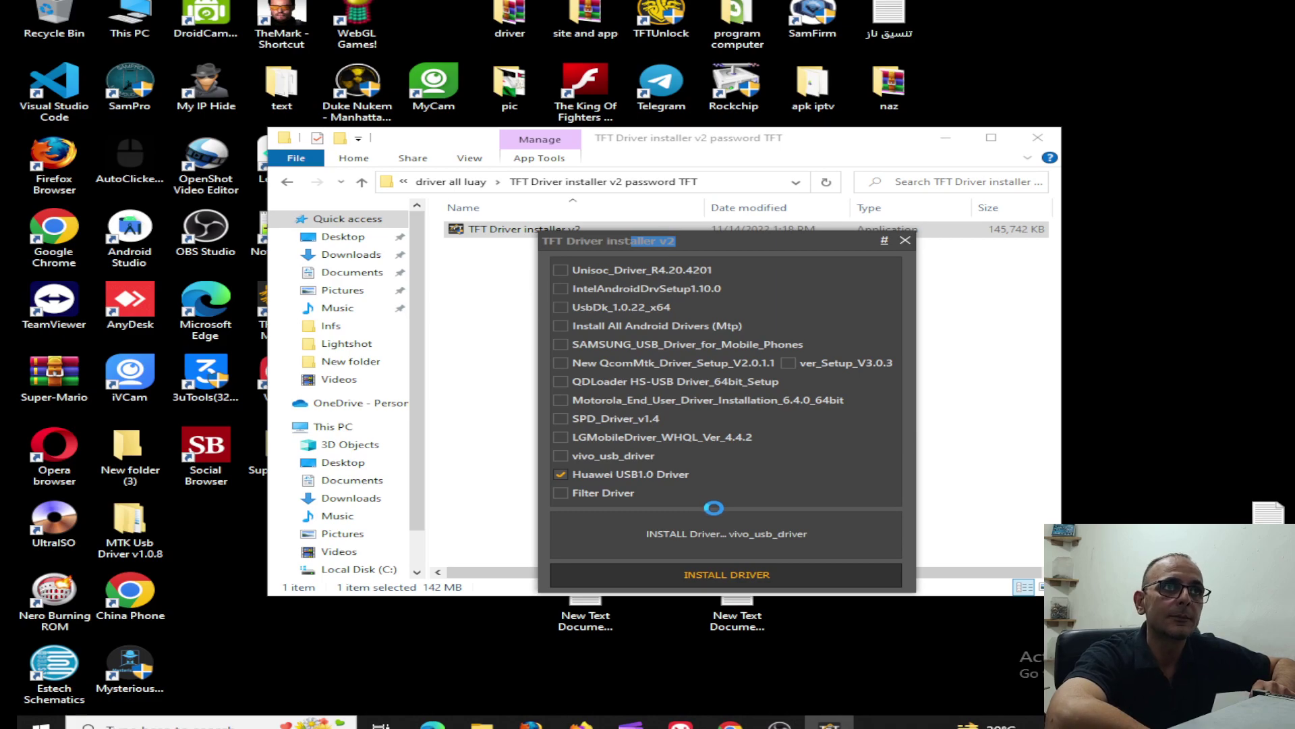
- Return to the driver all luay folder, select UsbDk_1.0.22_x64, and move the folder window aside to uncover the driver installer
click(289, 182)
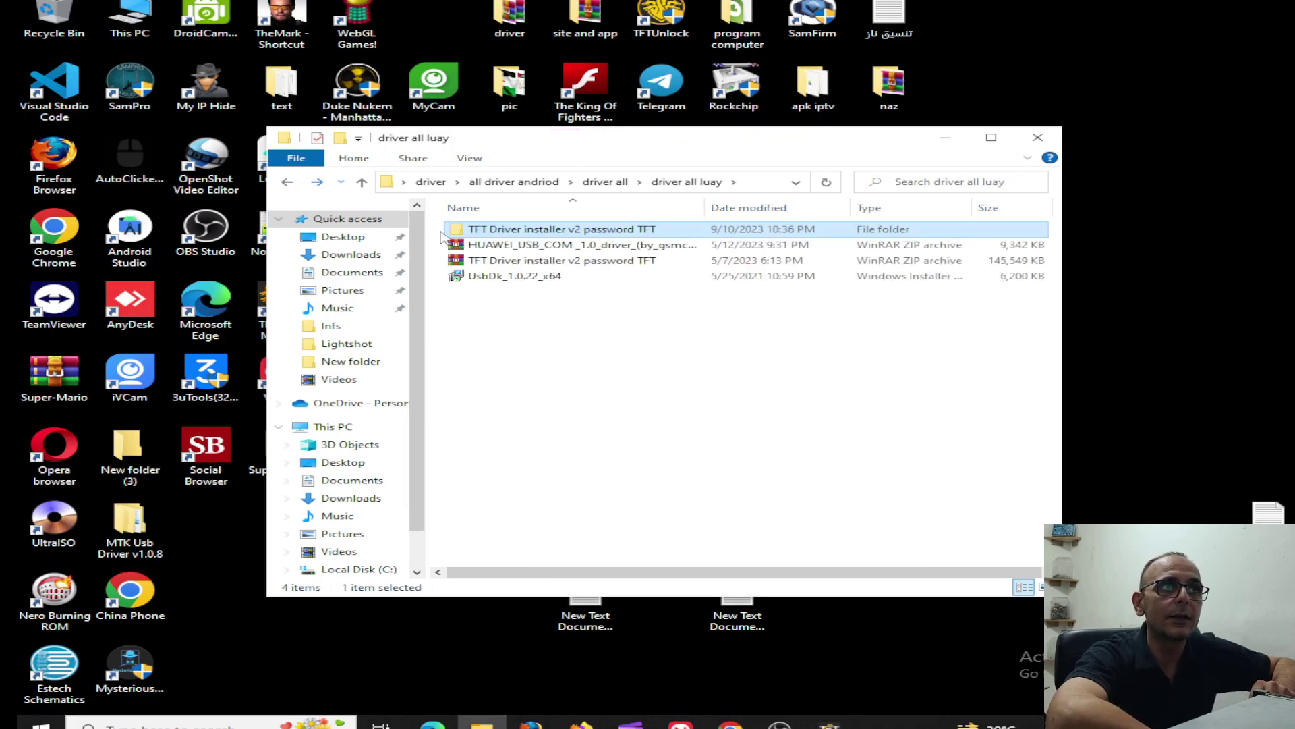
click(553, 247)
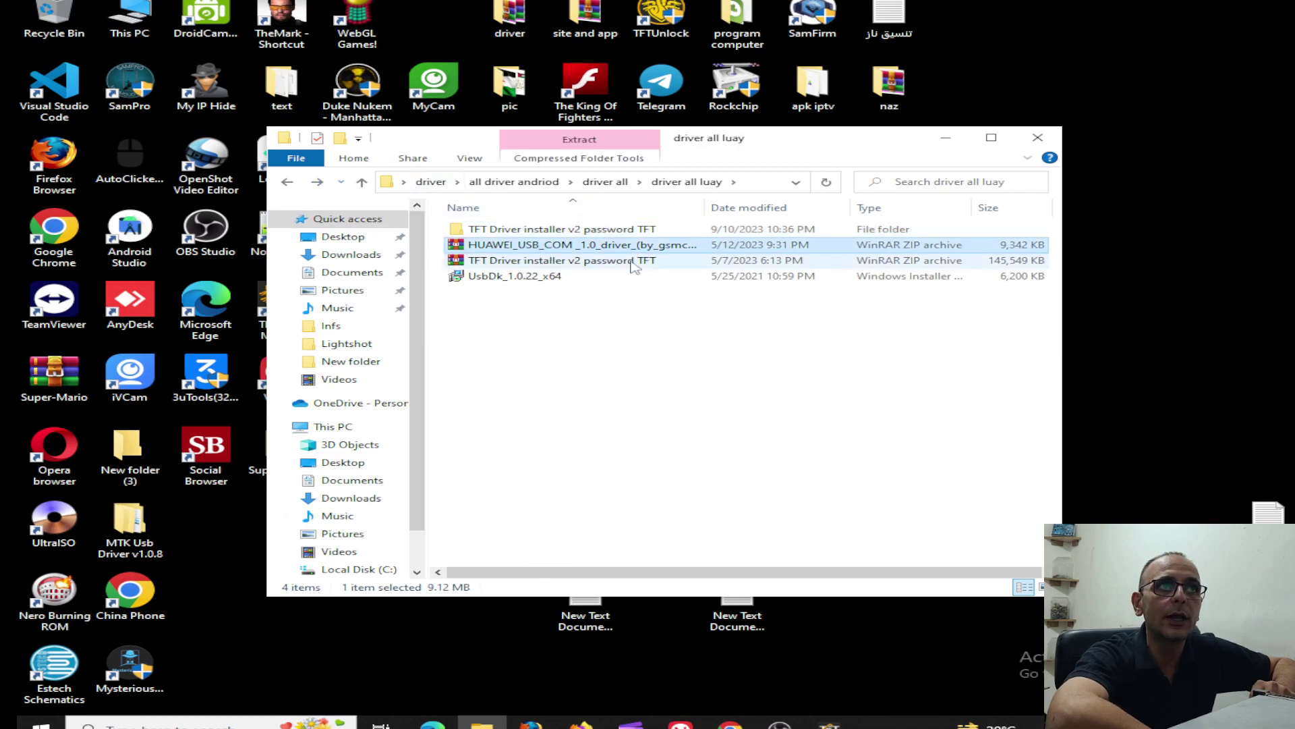
click(509, 278)
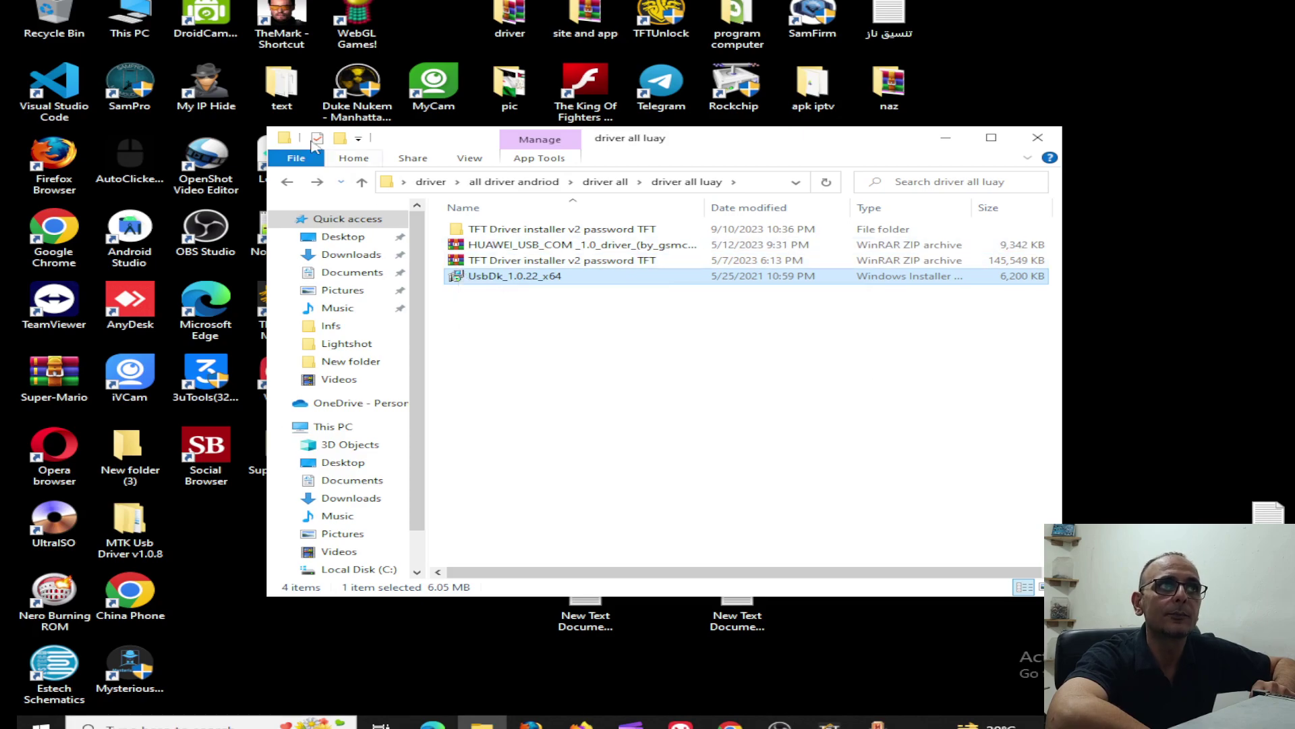
drag(740, 133, 490, 194)
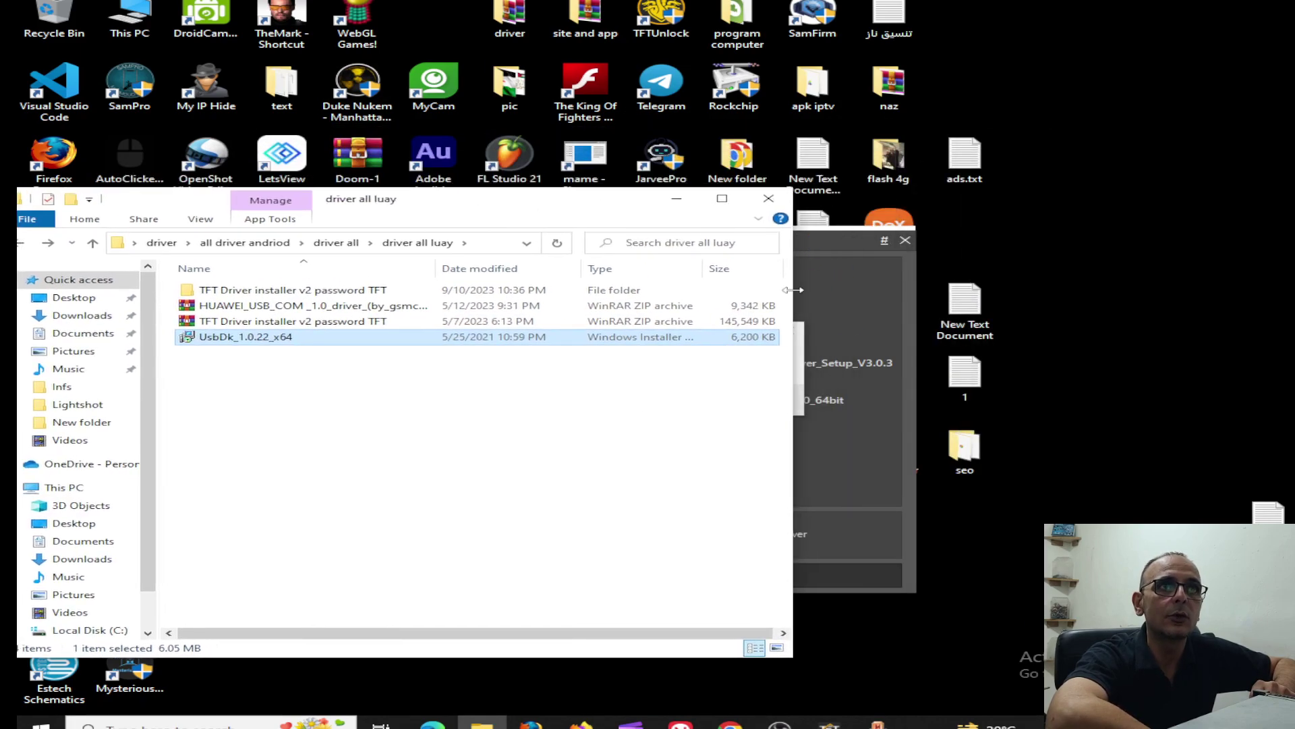
- Keep waiting for the TFT Driver installer to respond and close the Handset Product Line Driver completion message
click(770, 492)
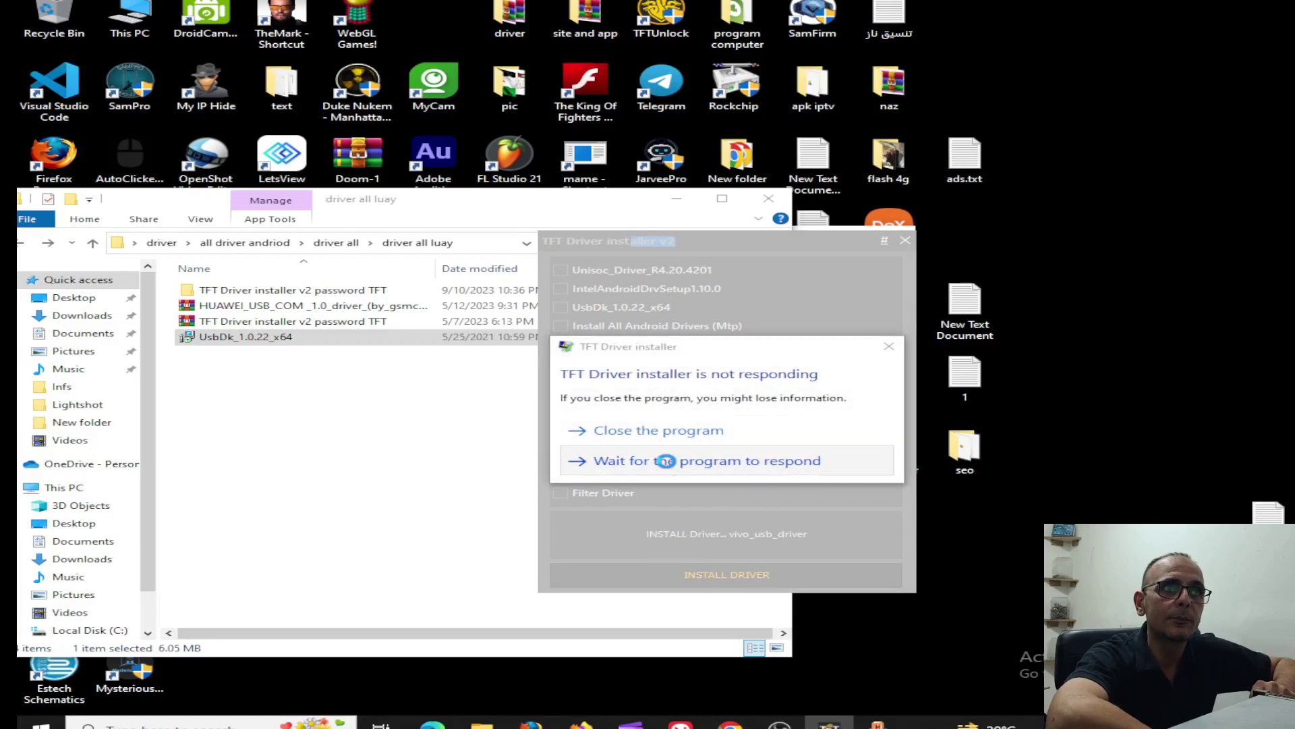
click(743, 462)
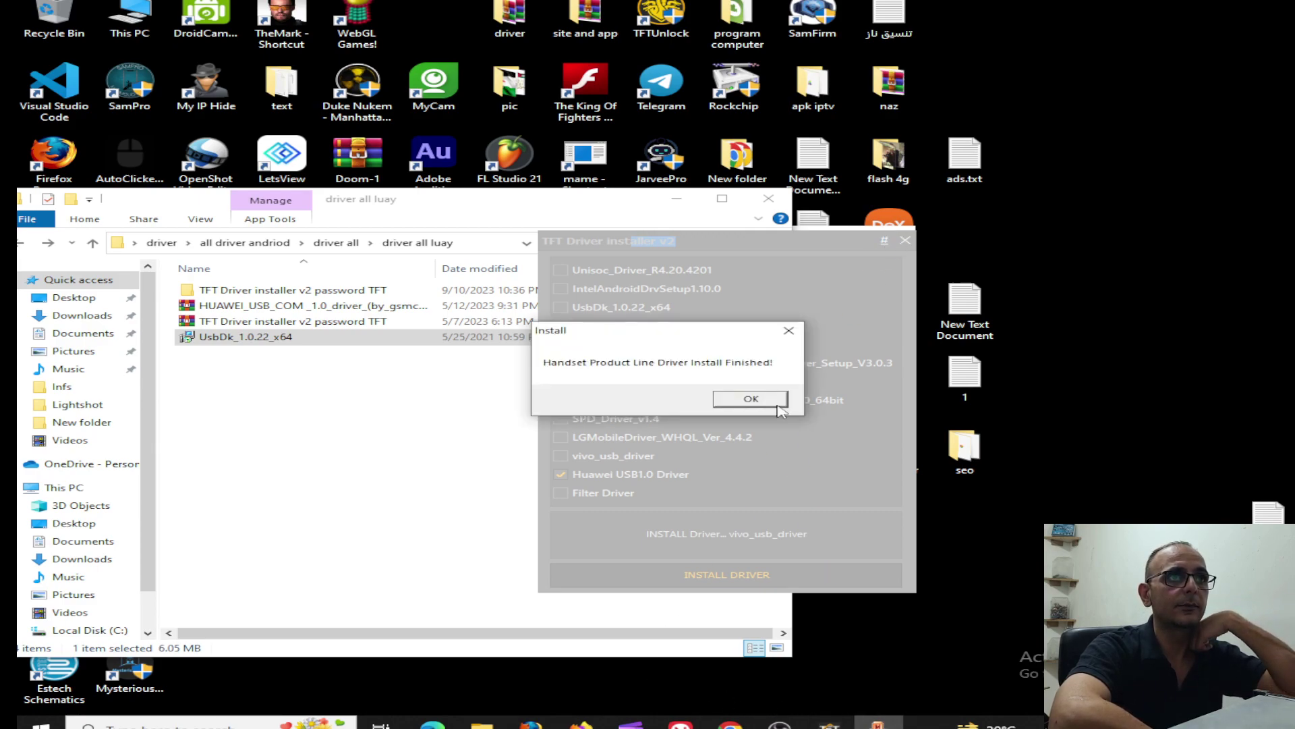
click(764, 396)
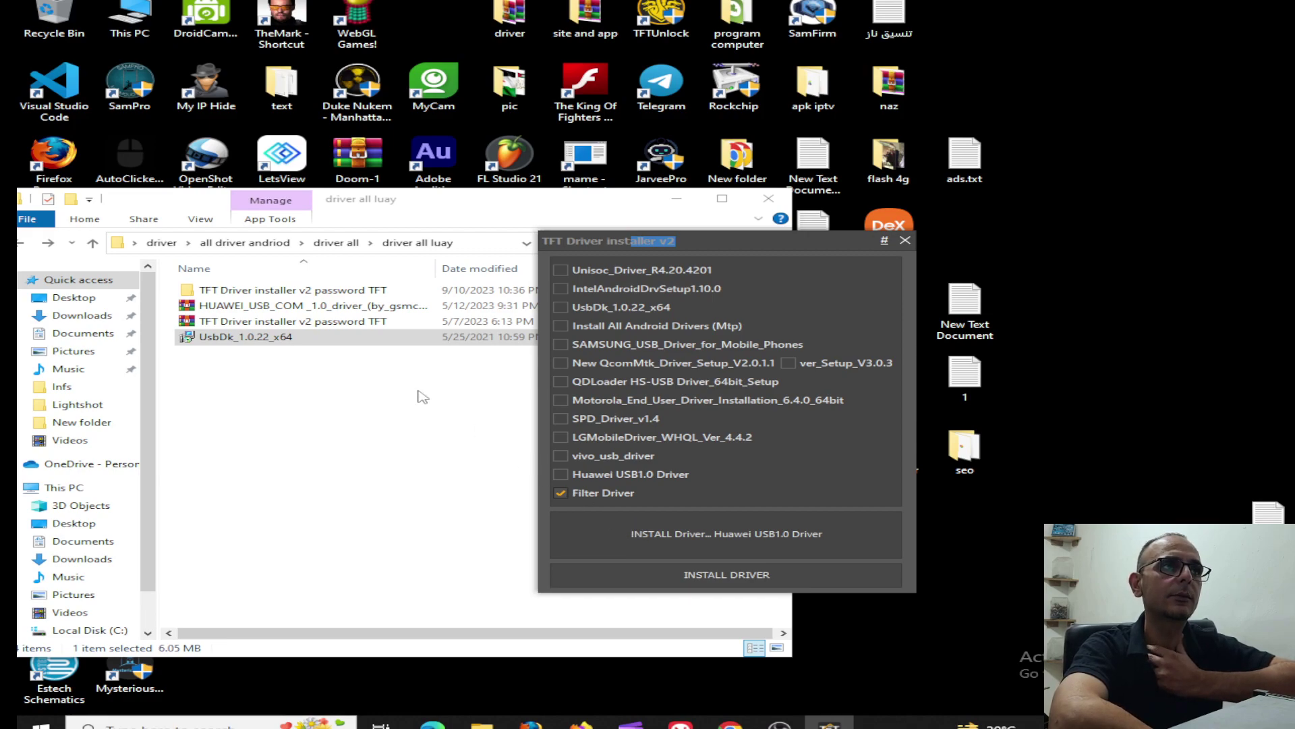
- Extract the HUAWEI_USB_COM _1.0_driver archive into its own folder within driver all luay
click(277, 392)
click(300, 307)
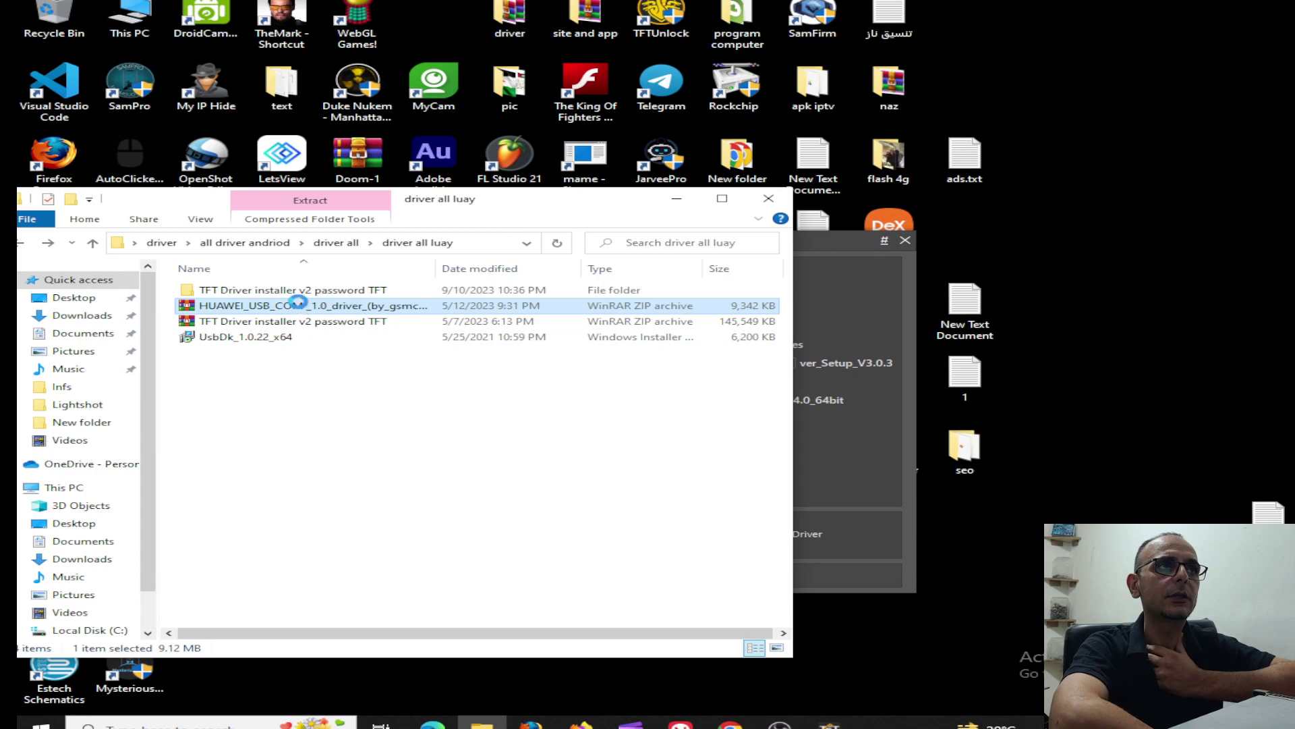
right_click(298, 303)
click(424, 427)
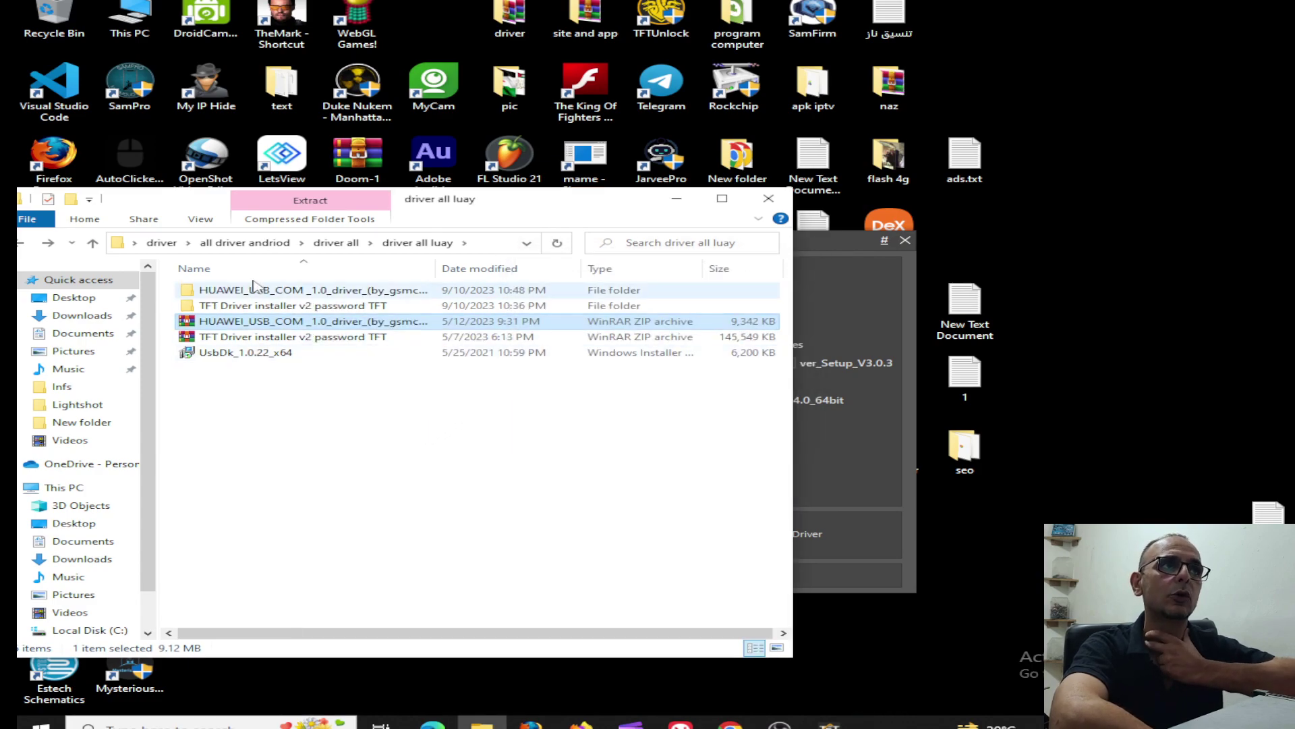
- Examine the driver files in the extracted Huawei folder's X64 subfolder, then return to the folder holding X64 and X86
double_click(280, 290)
double_click(214, 291)
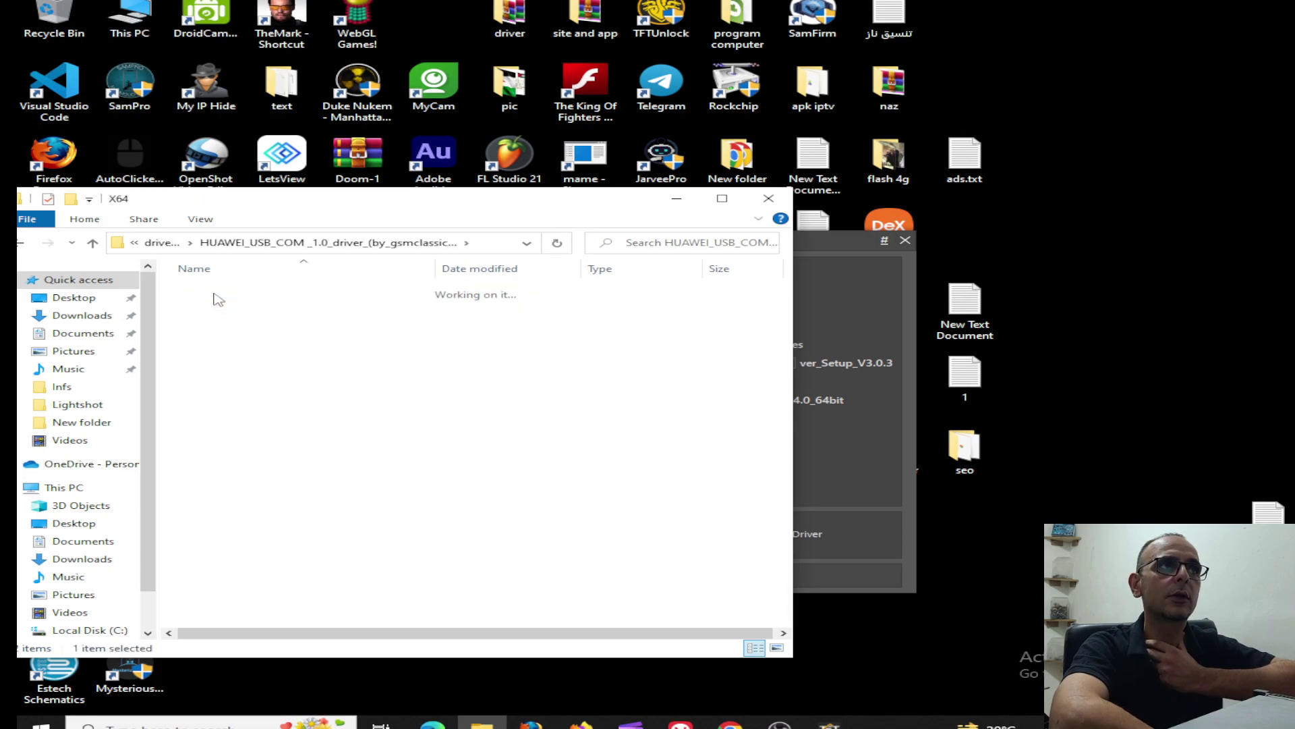
click(214, 293)
drag(282, 197, 813, 166)
scroll(813, 438, down, 2)
scroll(813, 460, up, 2)
scroll(601, 405, down, 1)
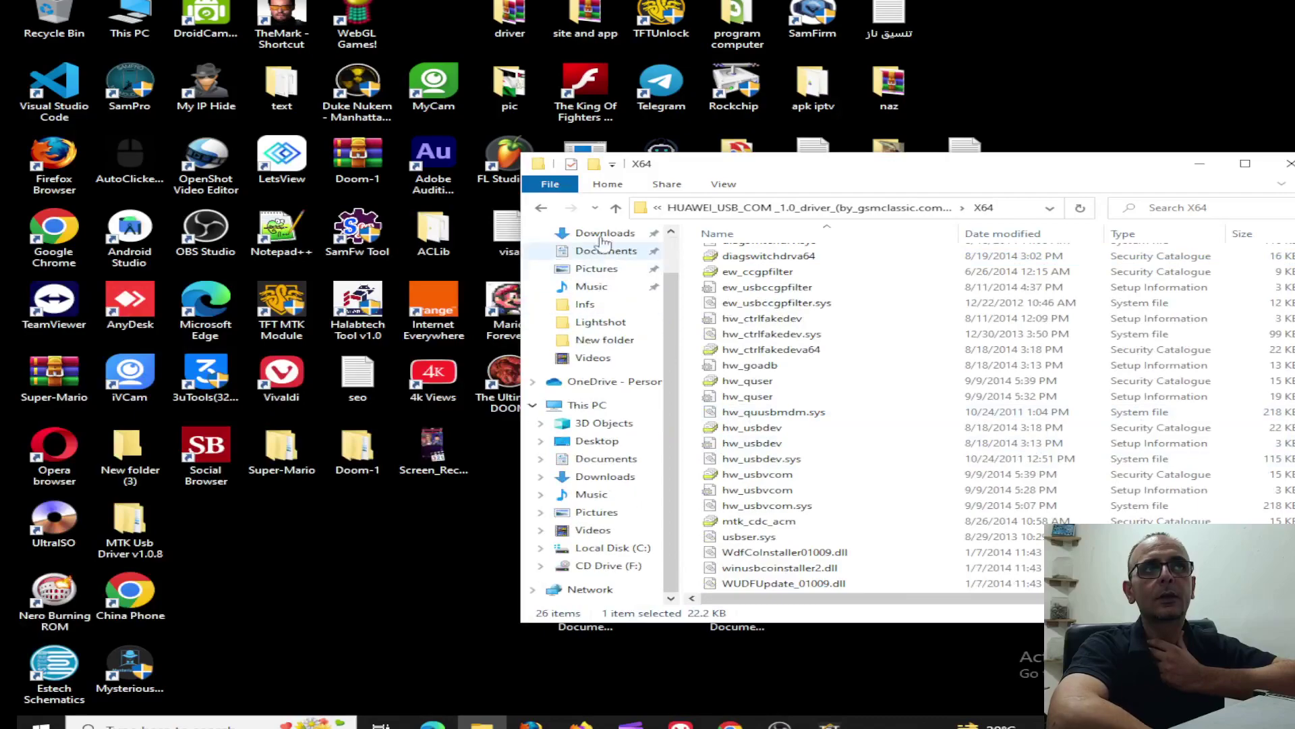
click(616, 207)
click(782, 272)
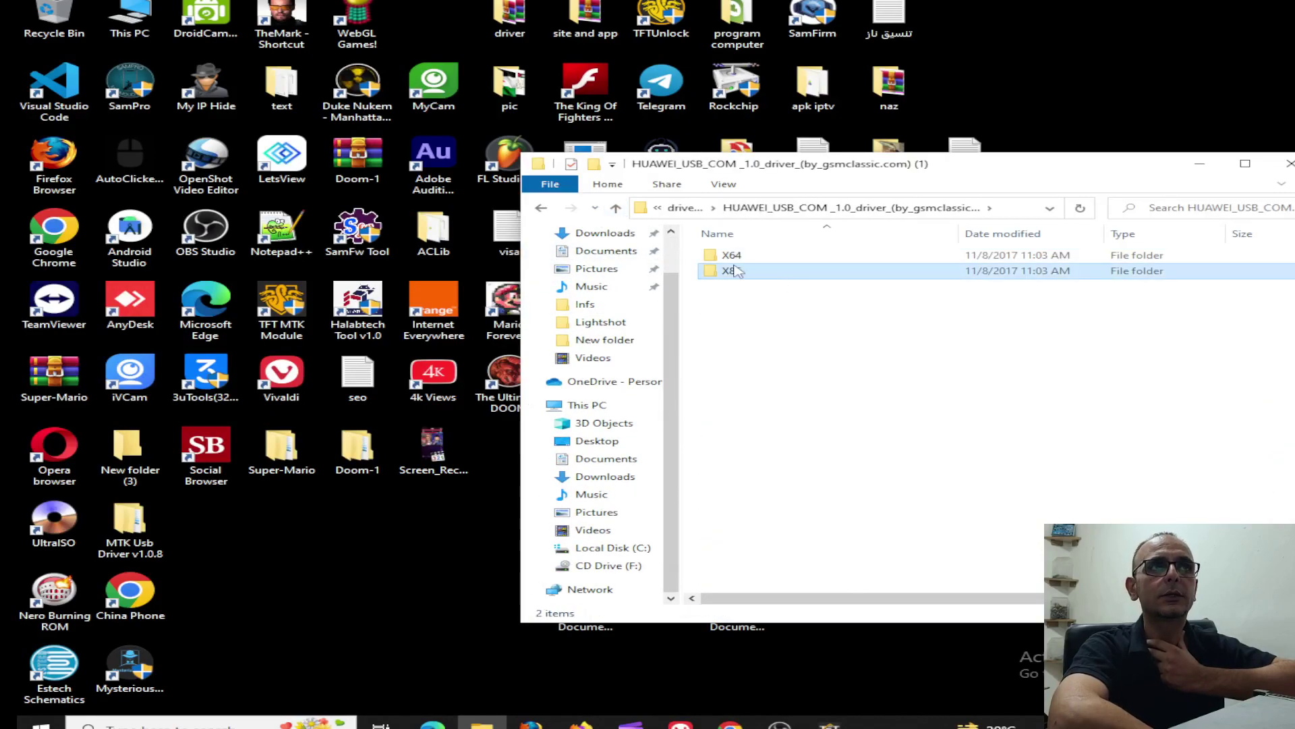
- Open Device Manager by way of This PC's system properties
click(150, 23)
right_click(150, 23)
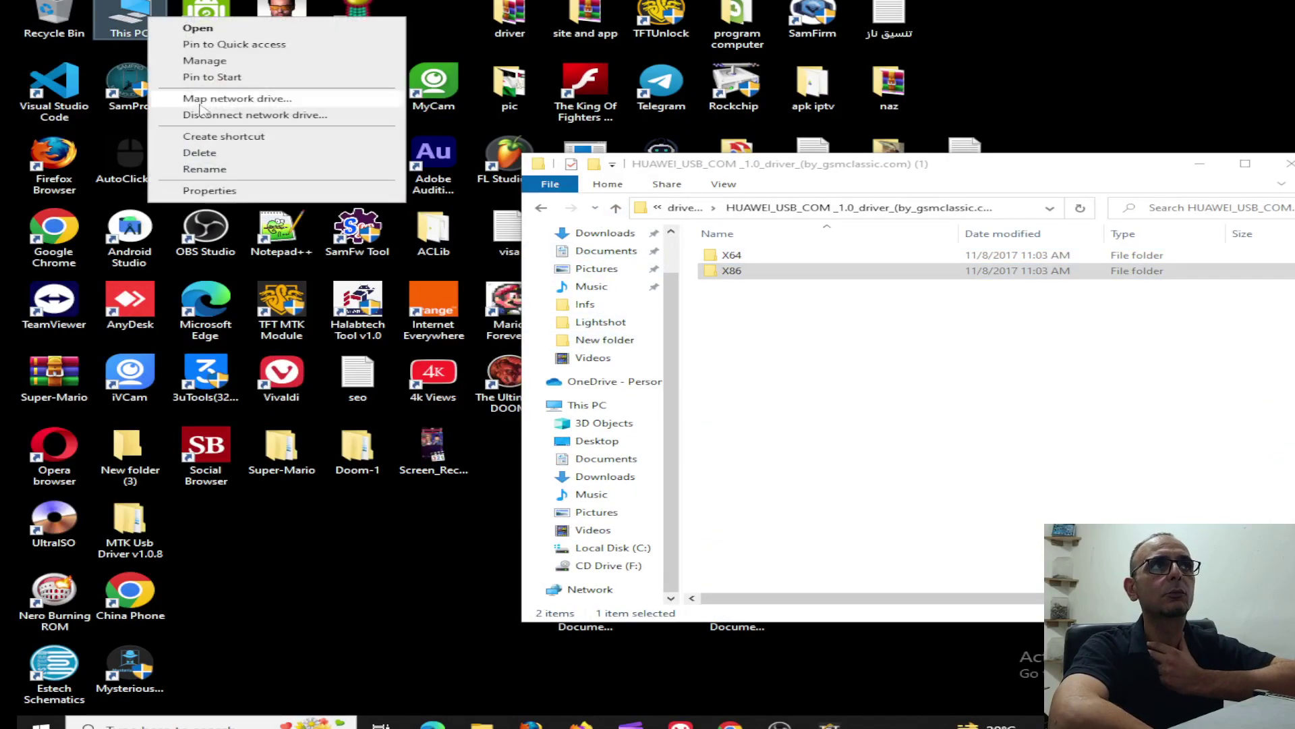
click(232, 195)
scroll(671, 363, down, 1)
scroll(671, 363, down, 10)
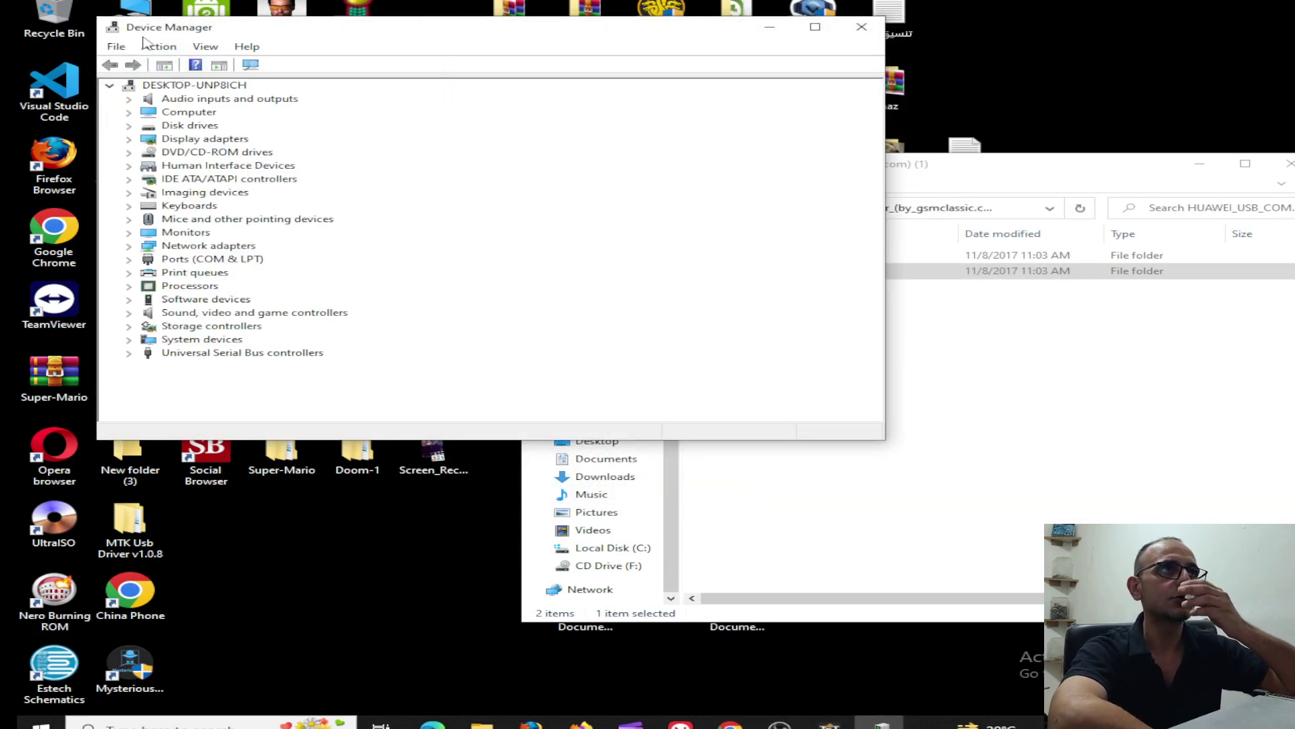
- Show hidden devices in the Device Manager list
click(168, 50)
mouse_move(206, 47)
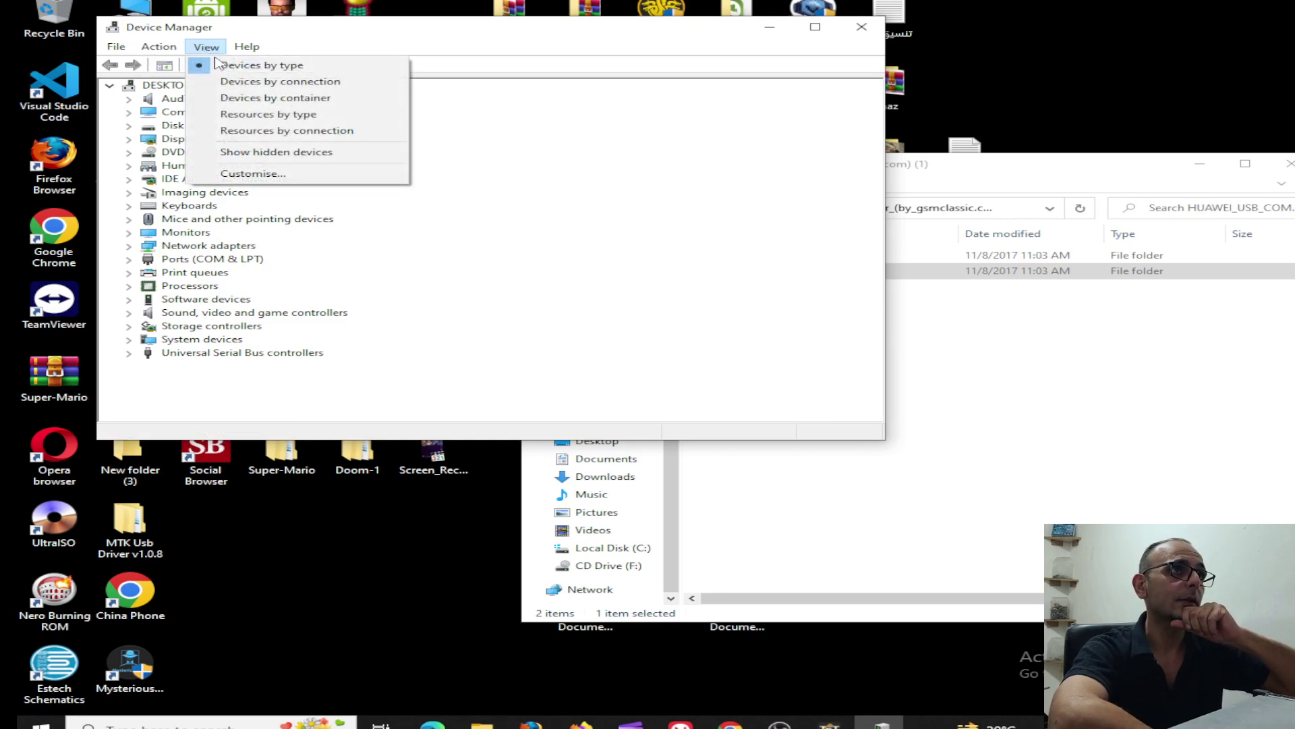
mouse_move(134, 49)
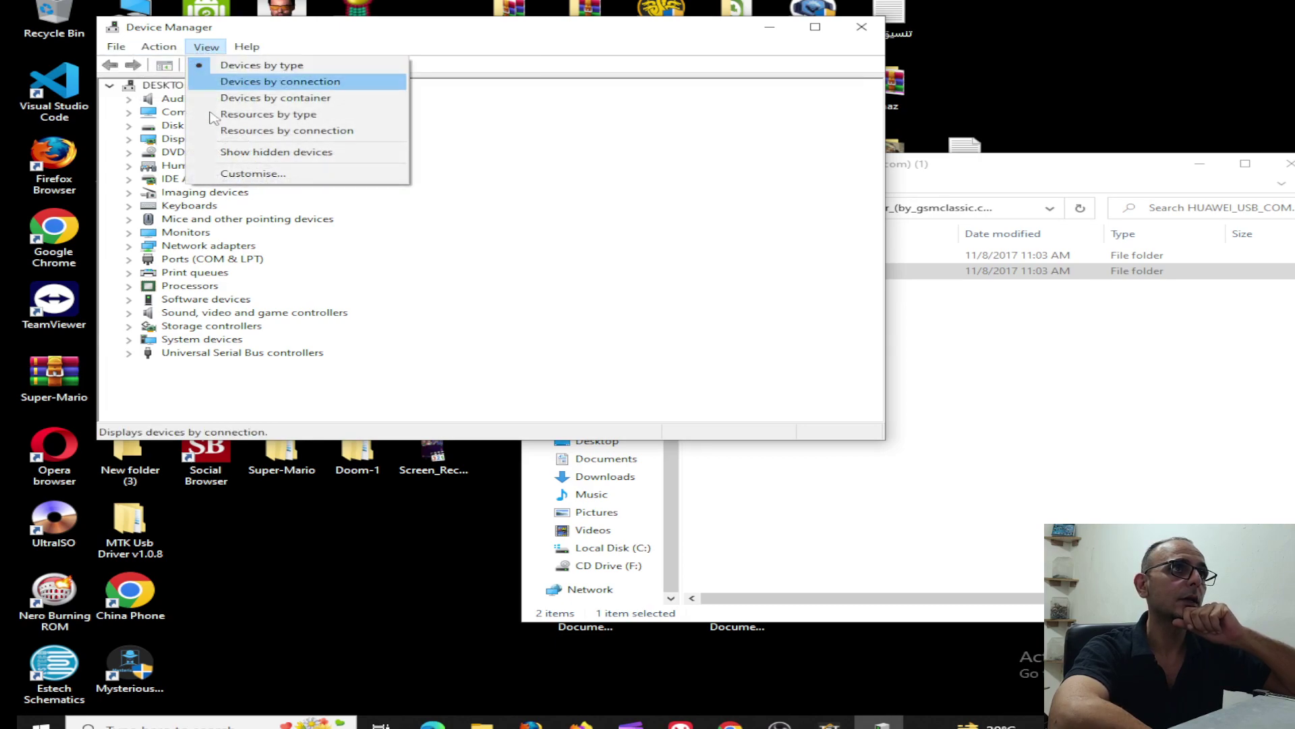
click(232, 155)
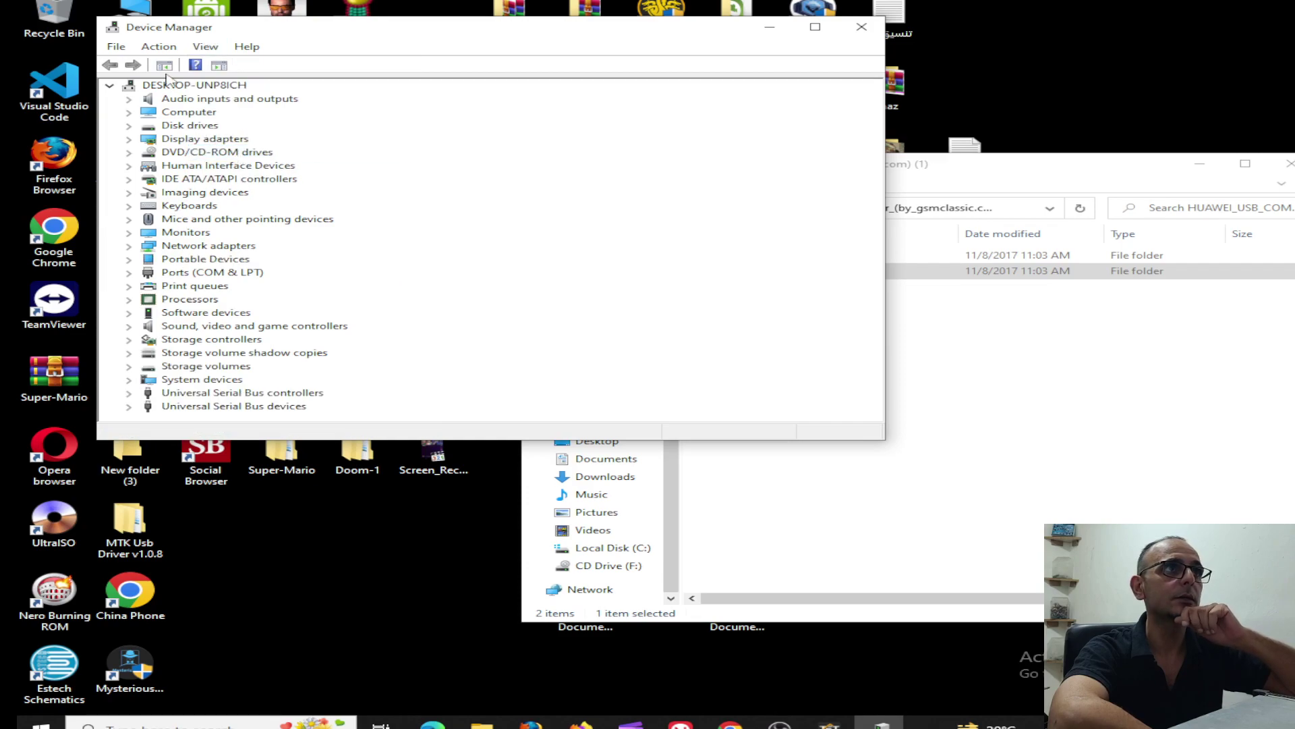
- Start adding legacy hardware to the computer and choose to select the hardware manually from a list
click(208, 47)
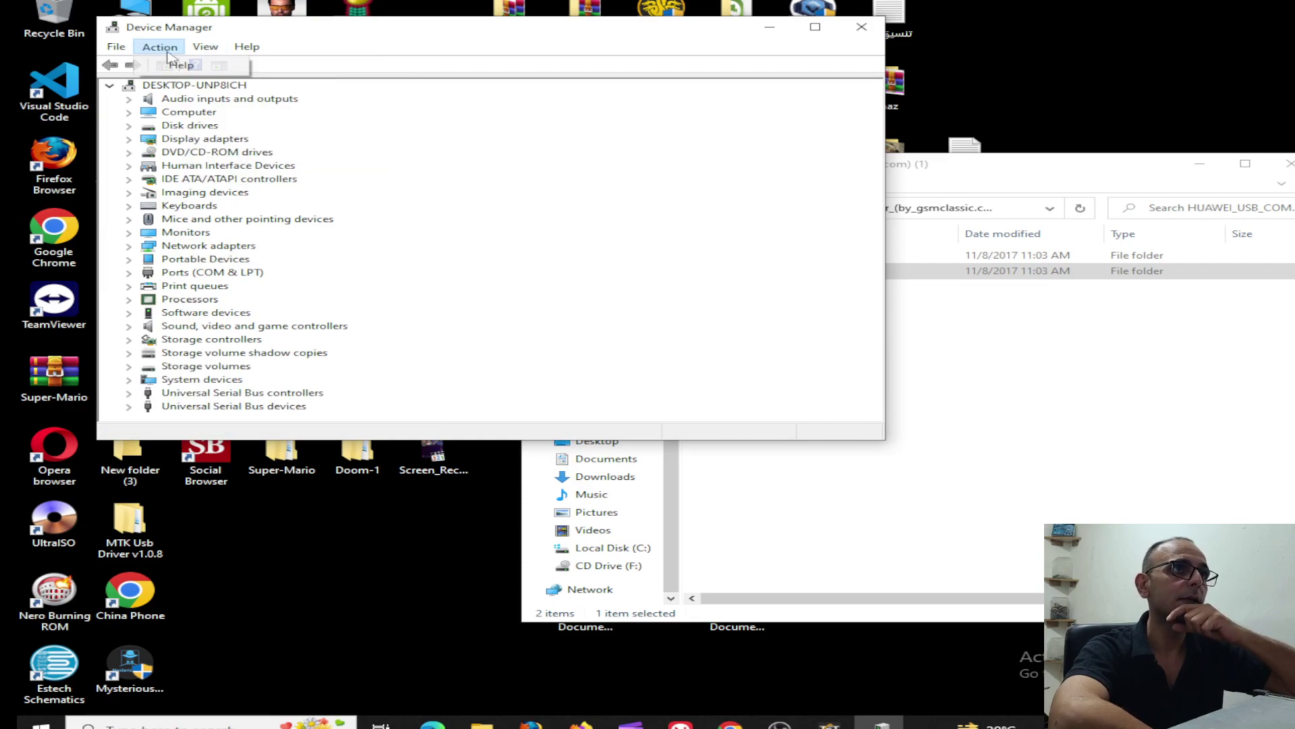
click(349, 195)
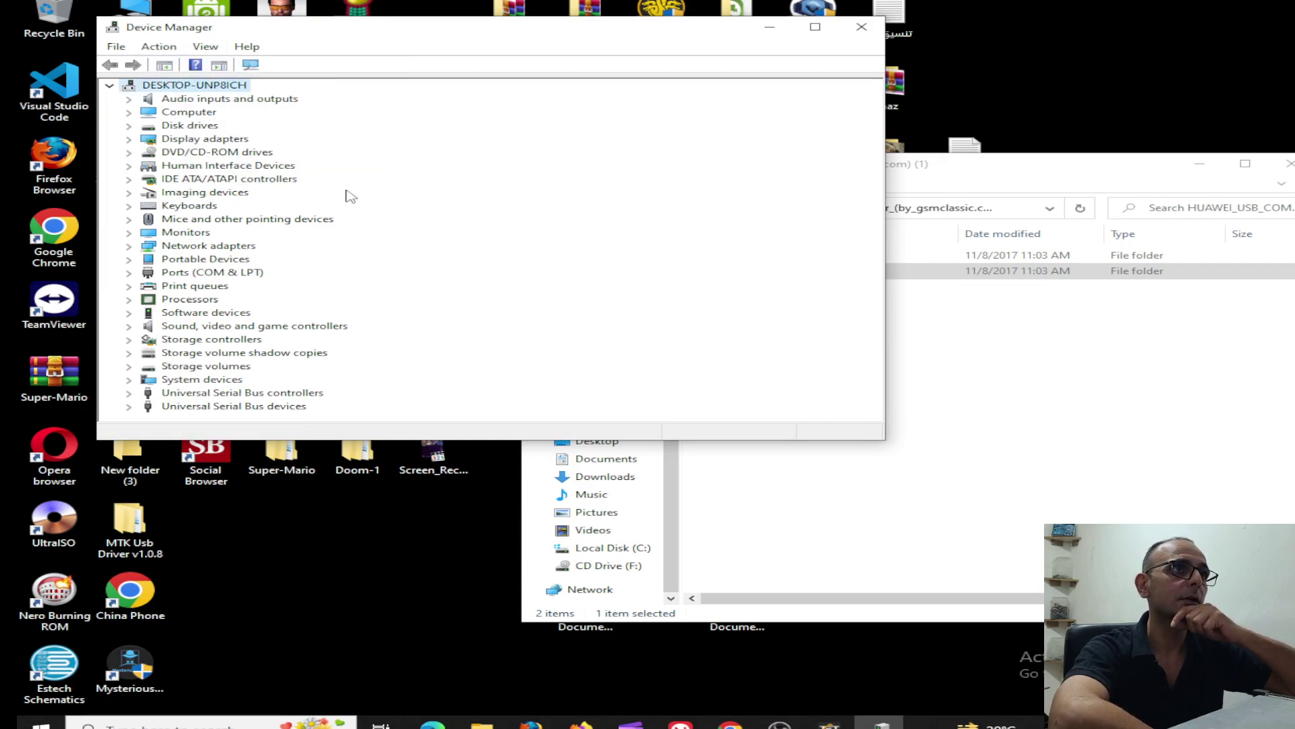
click(159, 47)
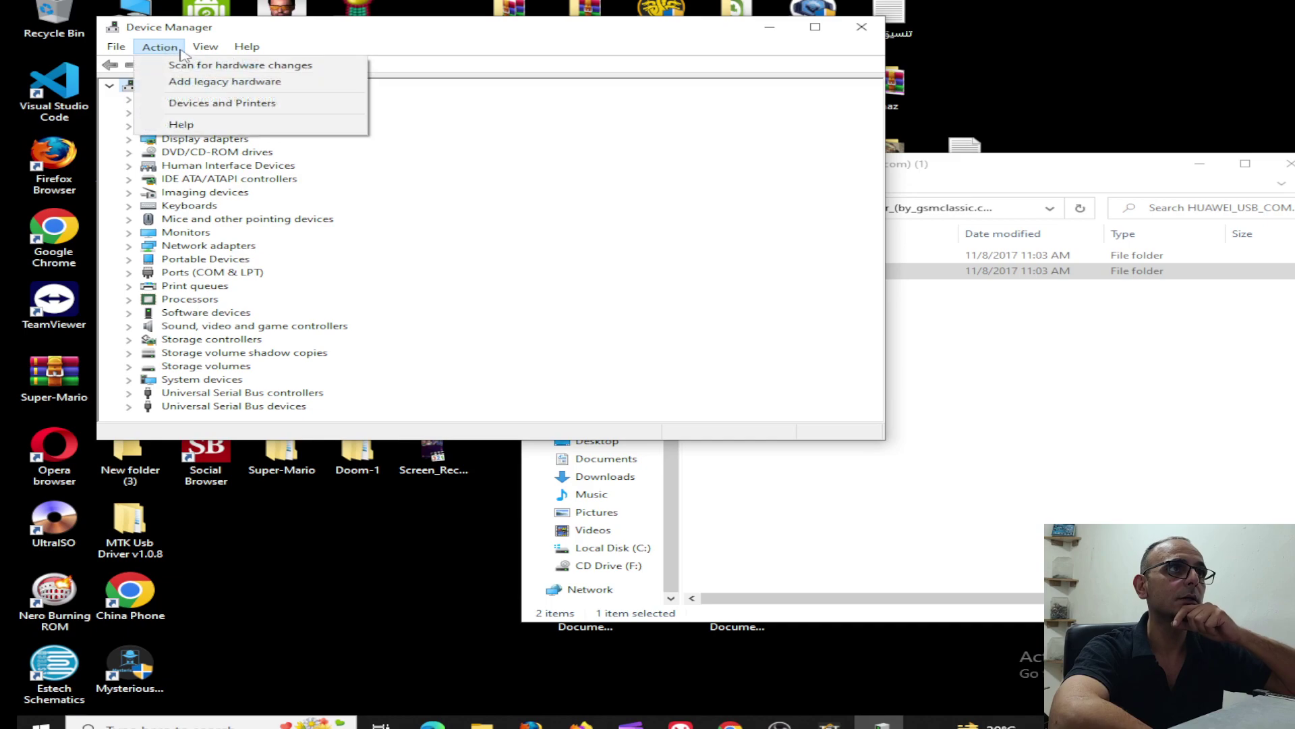
click(184, 82)
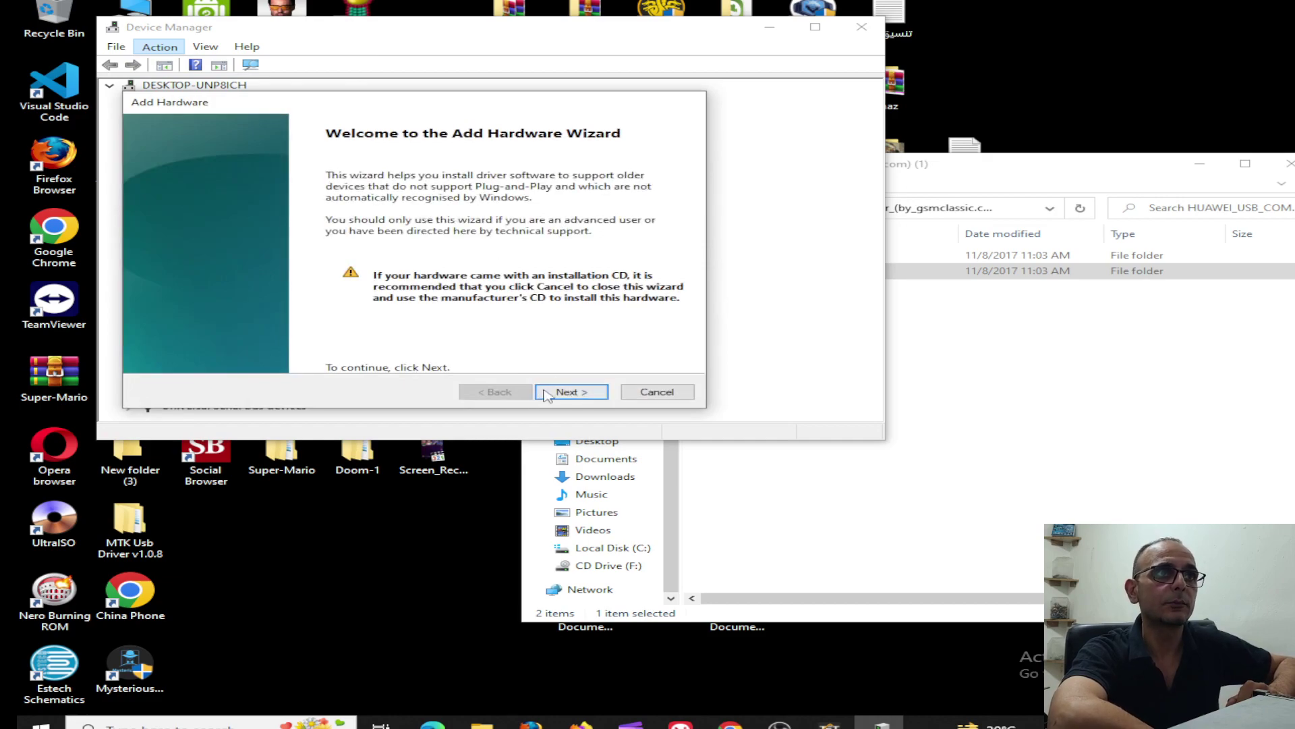
click(565, 394)
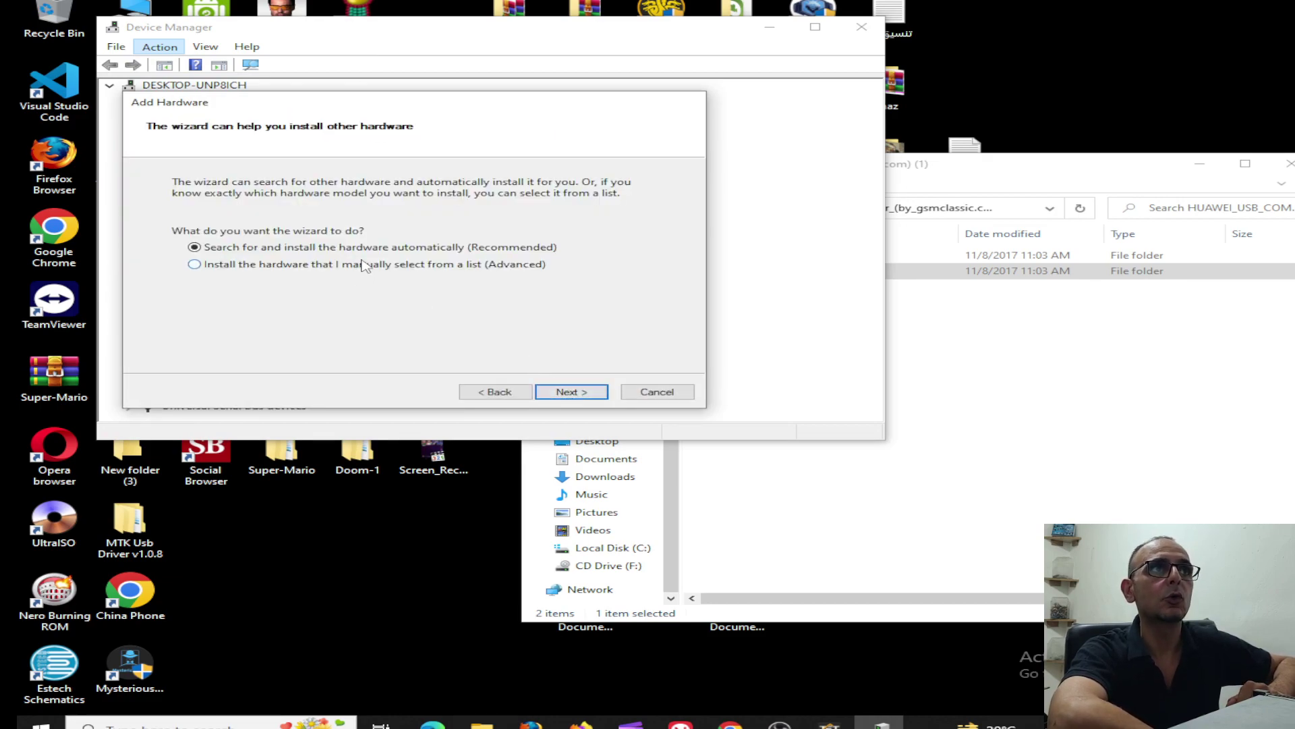
click(565, 394)
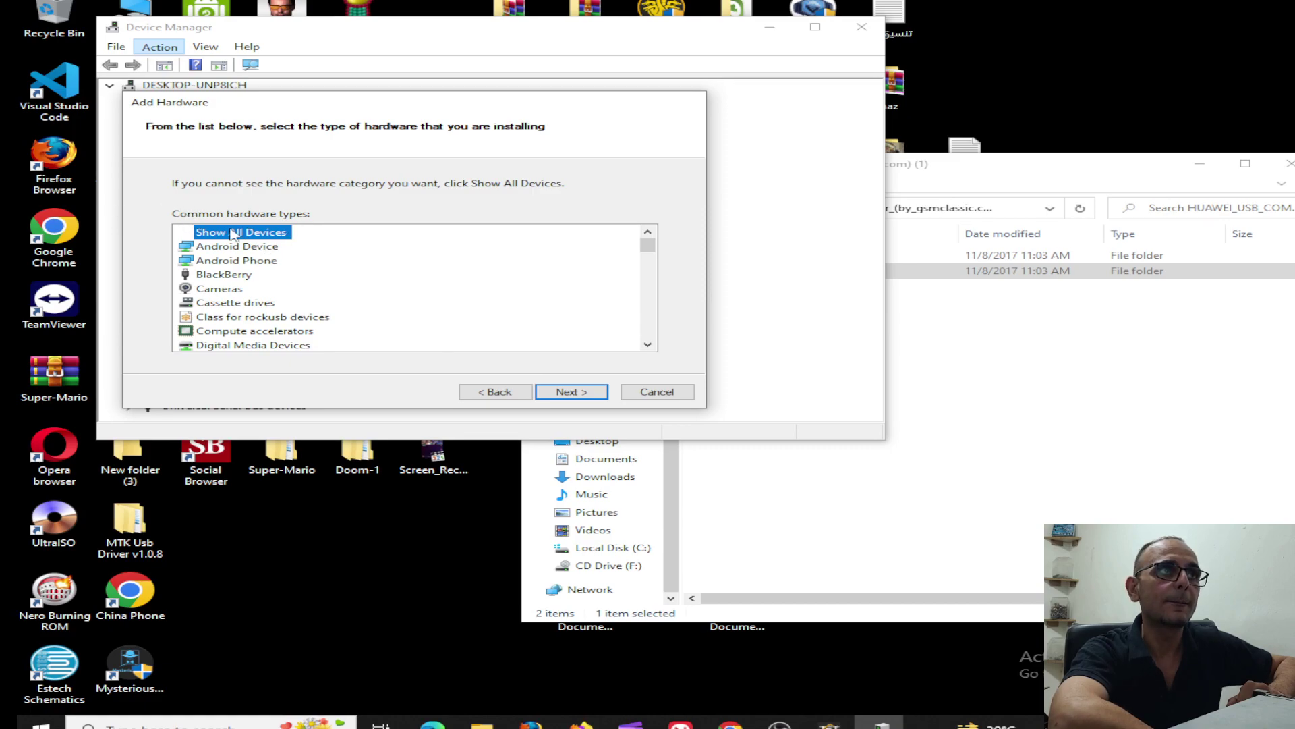
- Choose Ports (COM & LPT) as the type of hardware to install and continue to the driver selection
drag(649, 248, 642, 303)
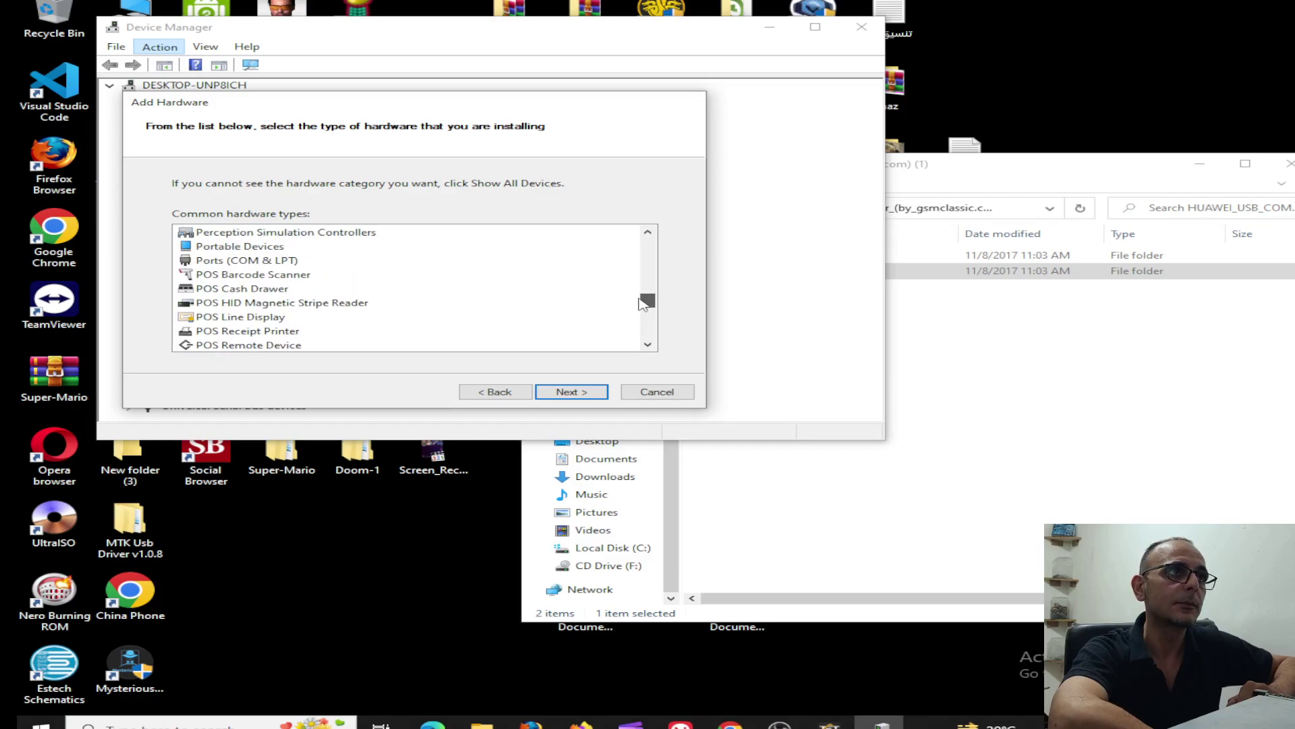
click(208, 265)
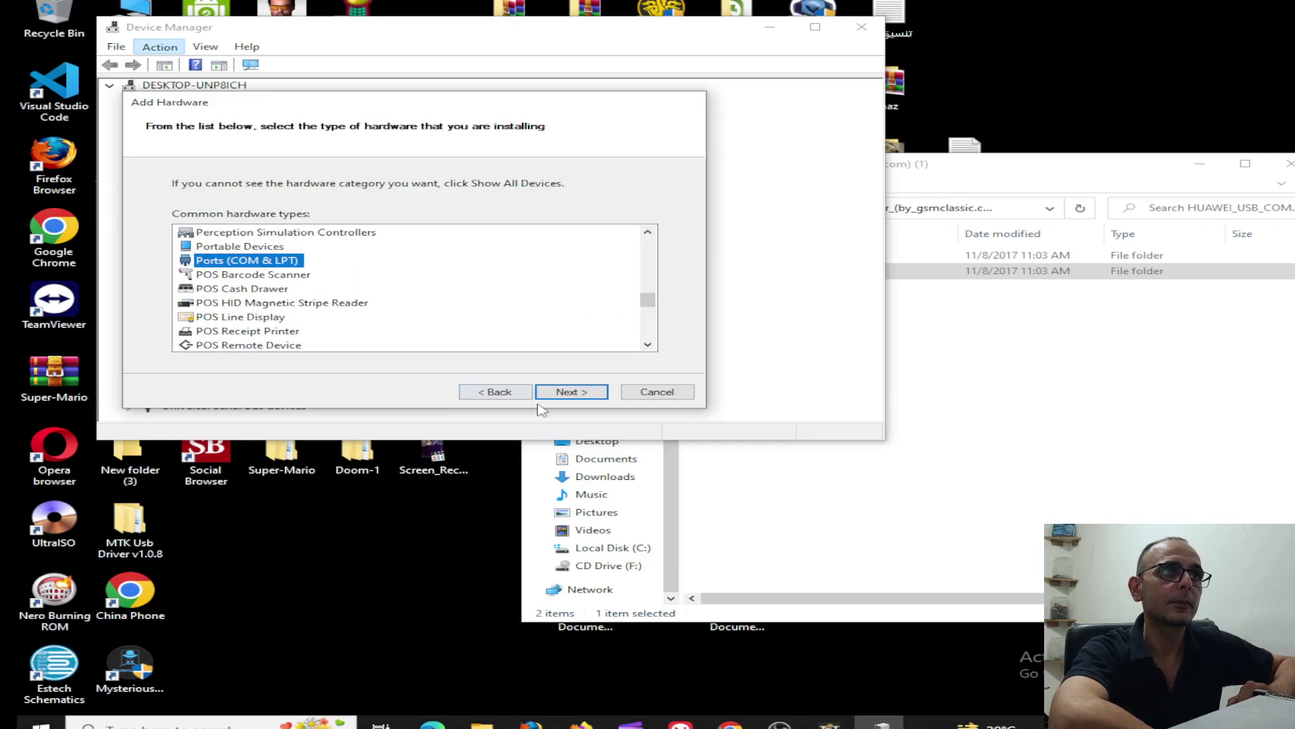
click(573, 390)
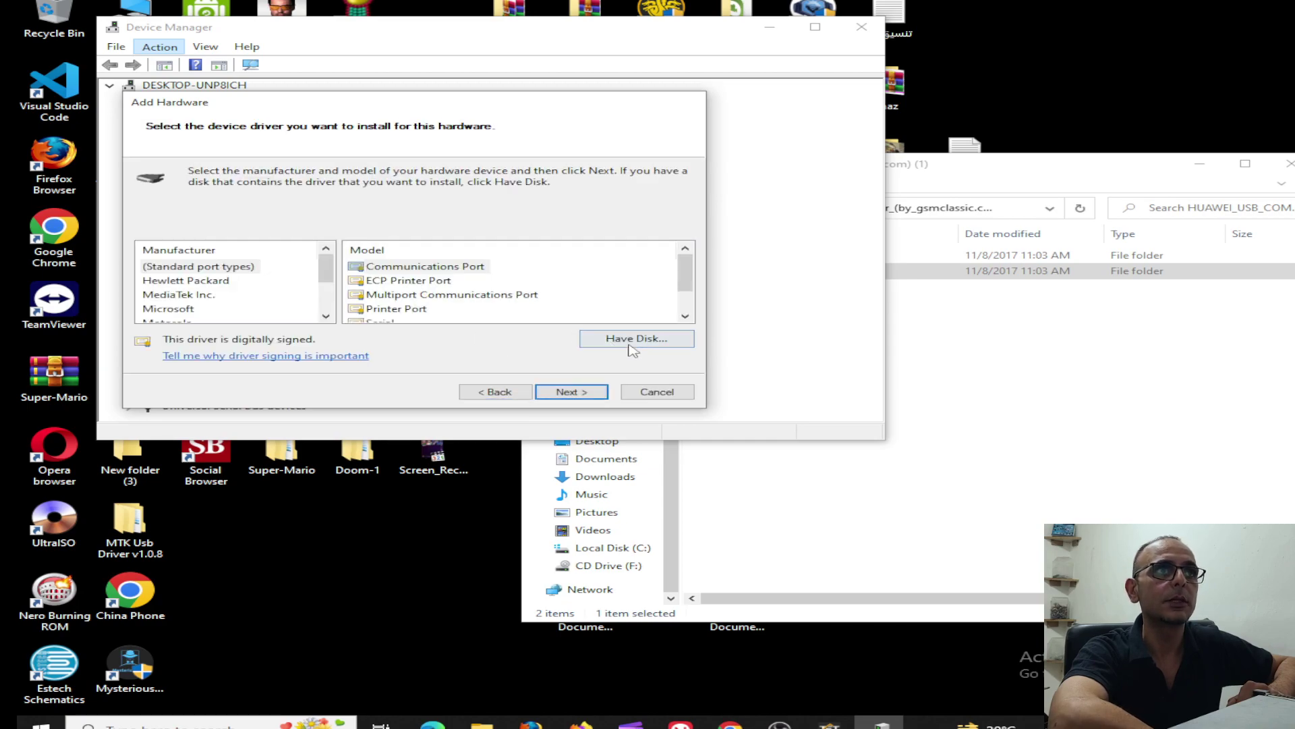
- Examine the port driver models listed for MediaTek Inc. and Hewlett Packard
mouse_move(330, 269)
mouse_down()
mouse_move(327, 294)
mouse_move(326, 256)
mouse_up()
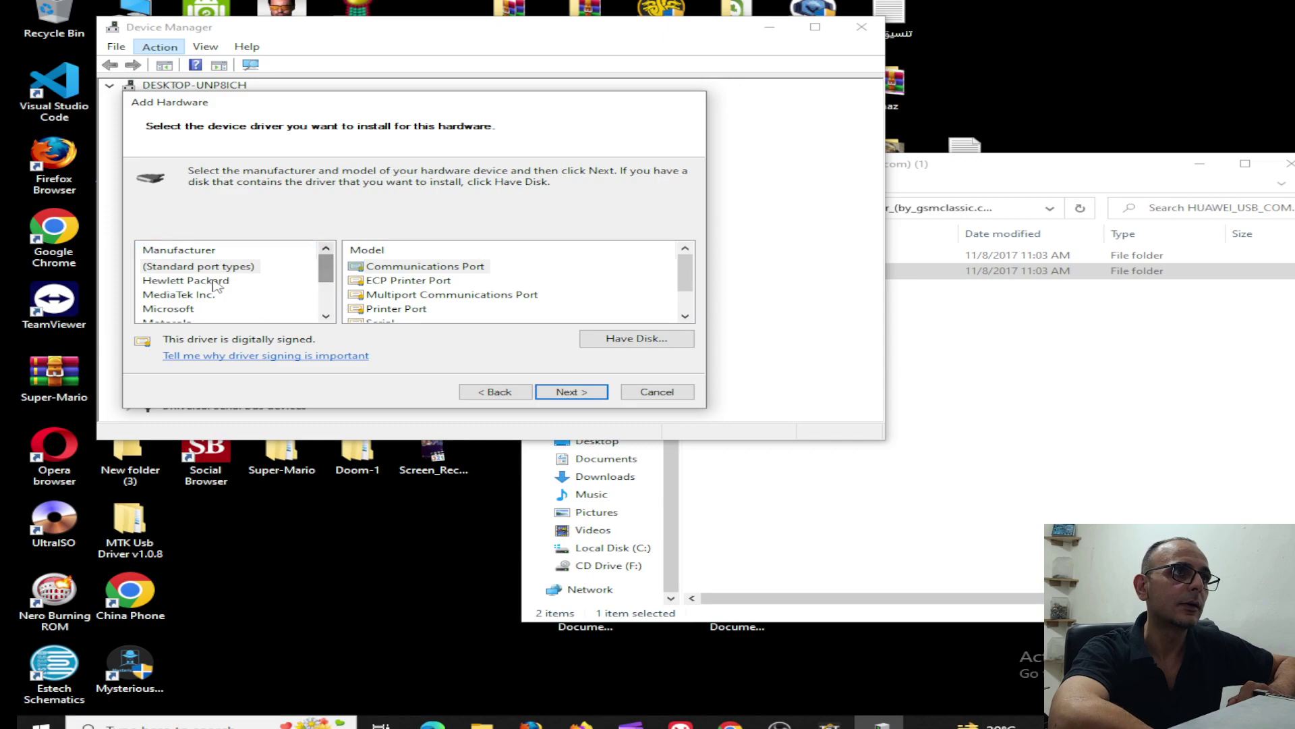
click(195, 295)
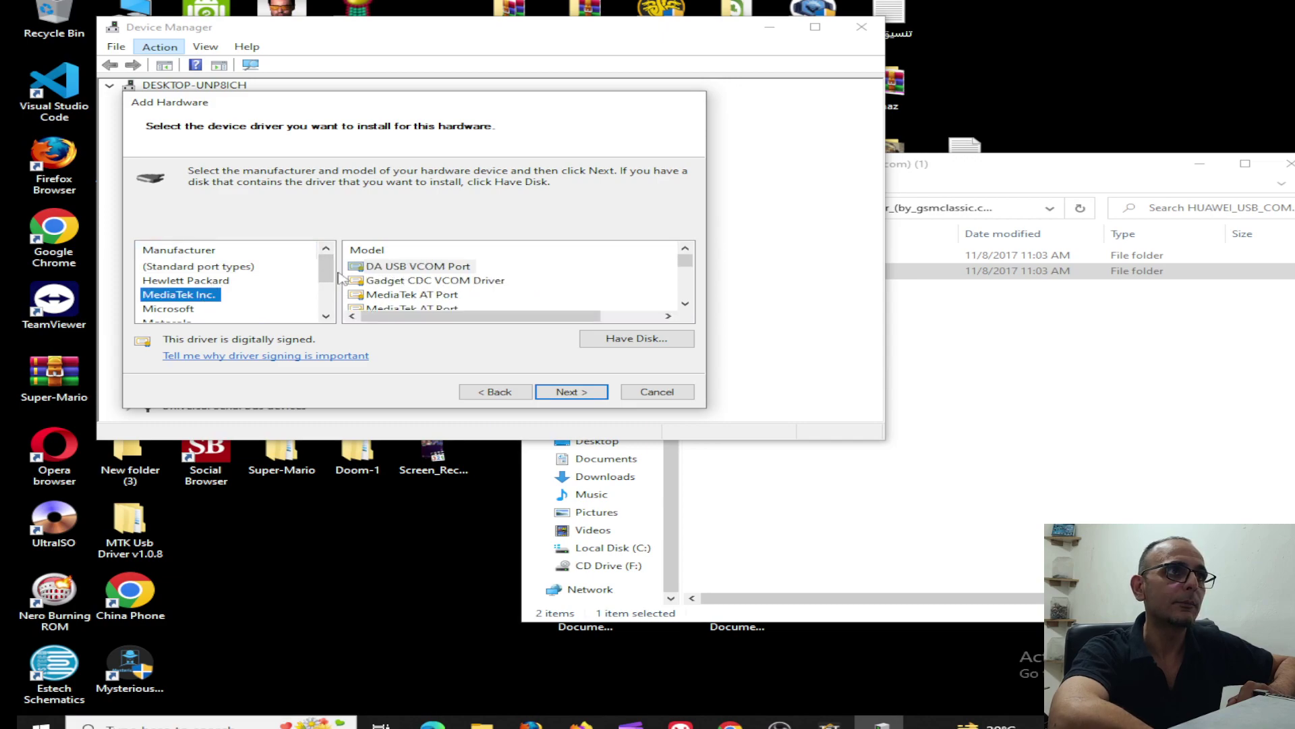
click(222, 281)
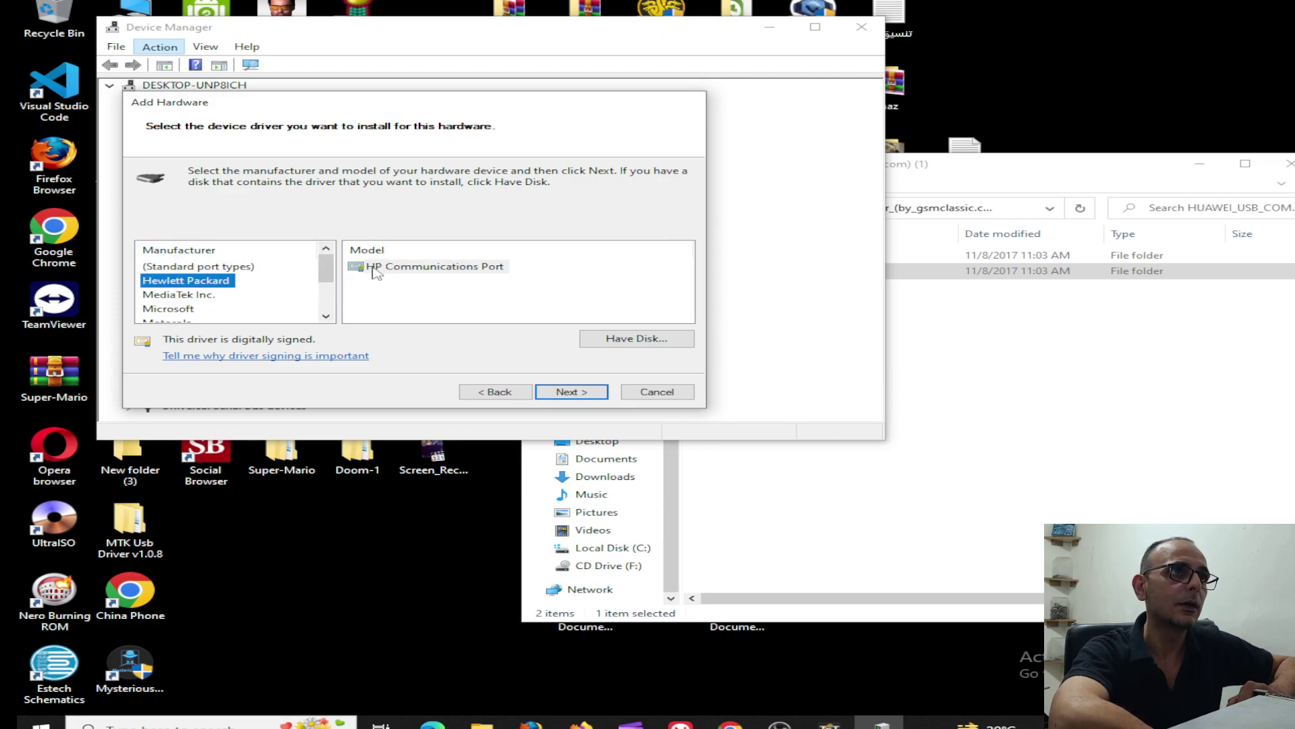
click(184, 294)
scroll(512, 287, down, 1)
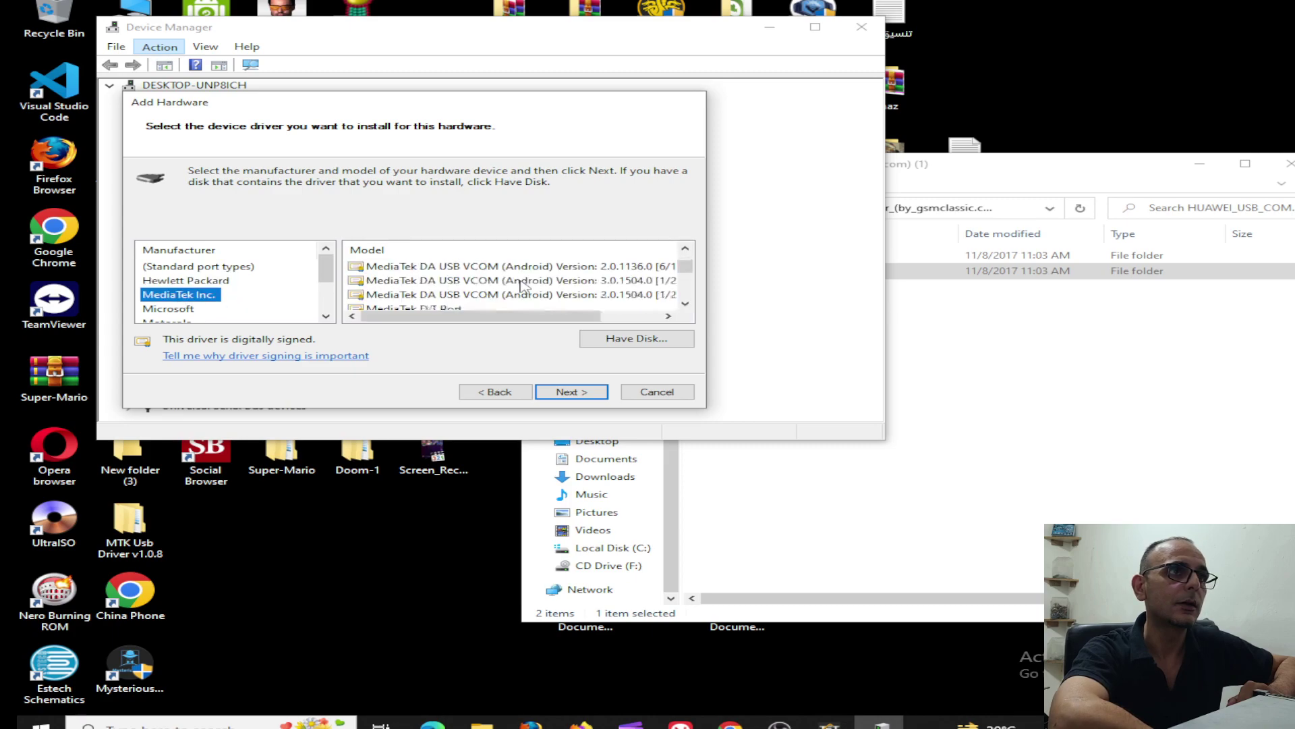
scroll(535, 288, down, 4)
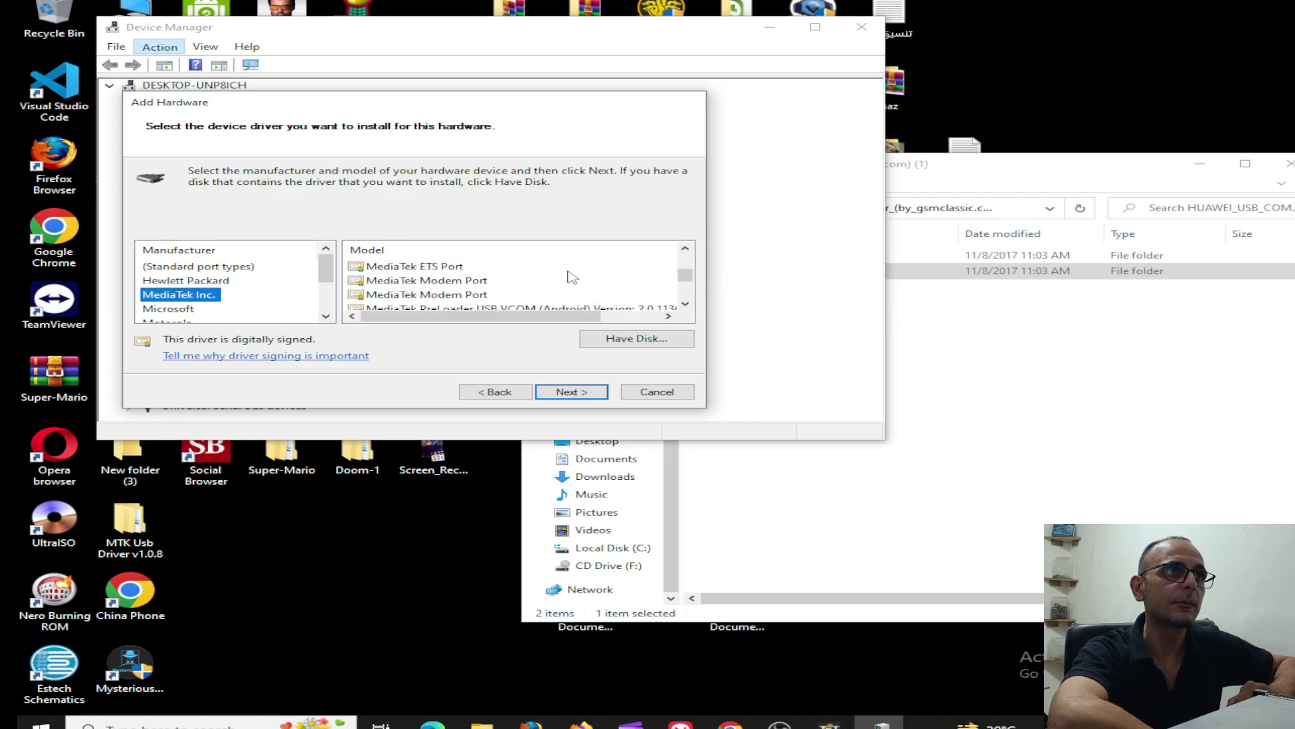
scroll(577, 287, down, 2)
scroll(582, 294, up, 3)
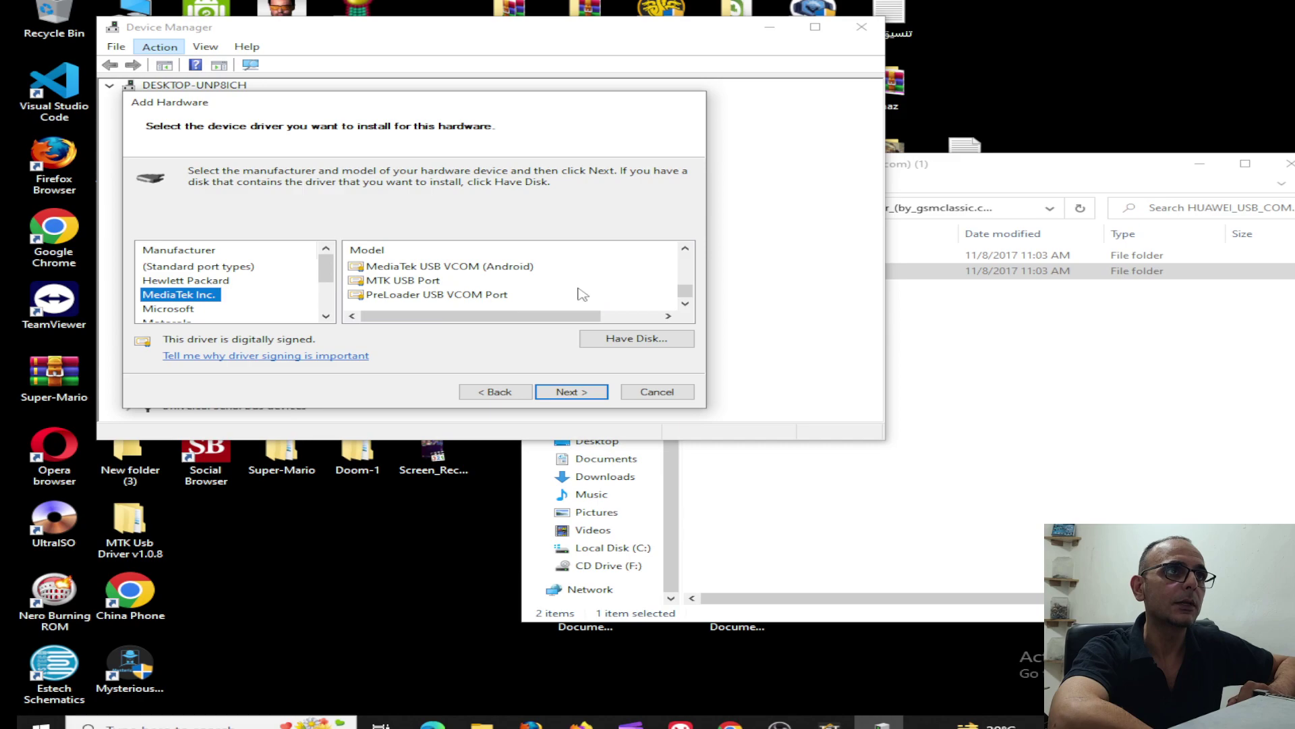
scroll(580, 289, up, 4)
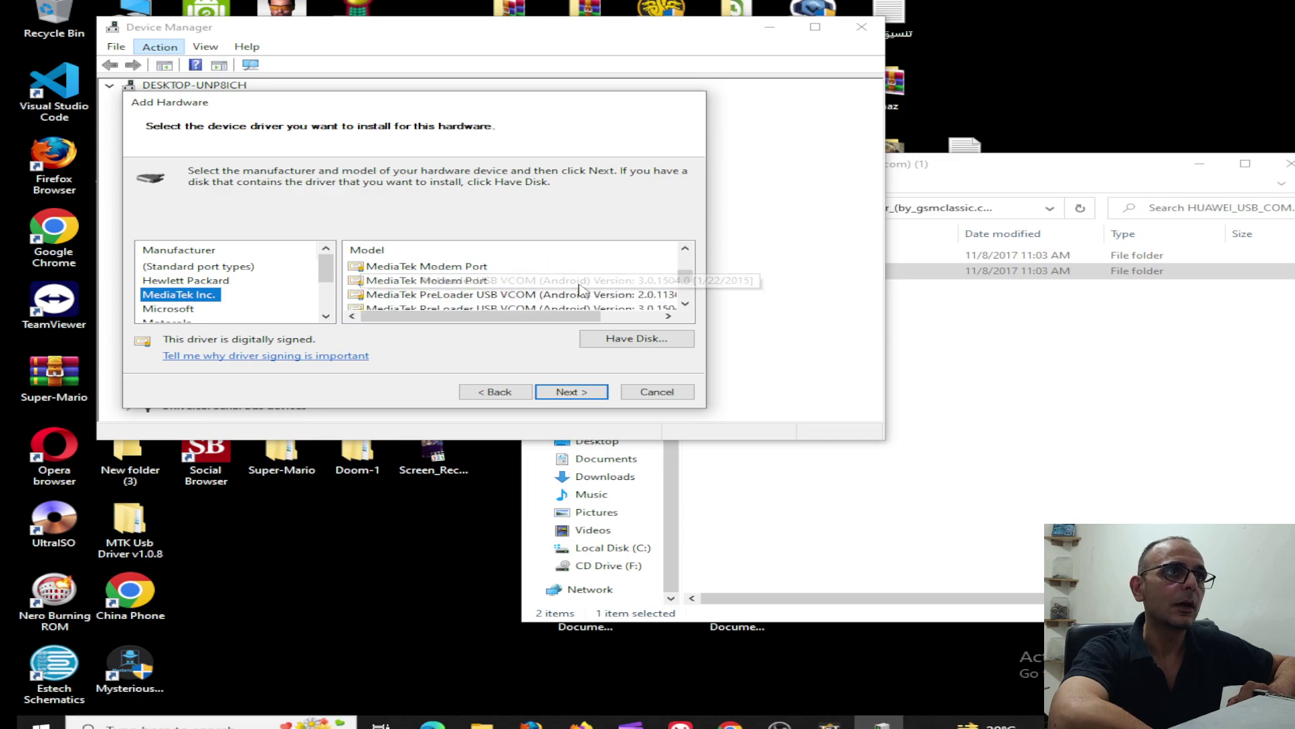
mouse_move(328, 279)
mouse_down()
mouse_move(332, 305)
mouse_move(325, 275)
mouse_up()
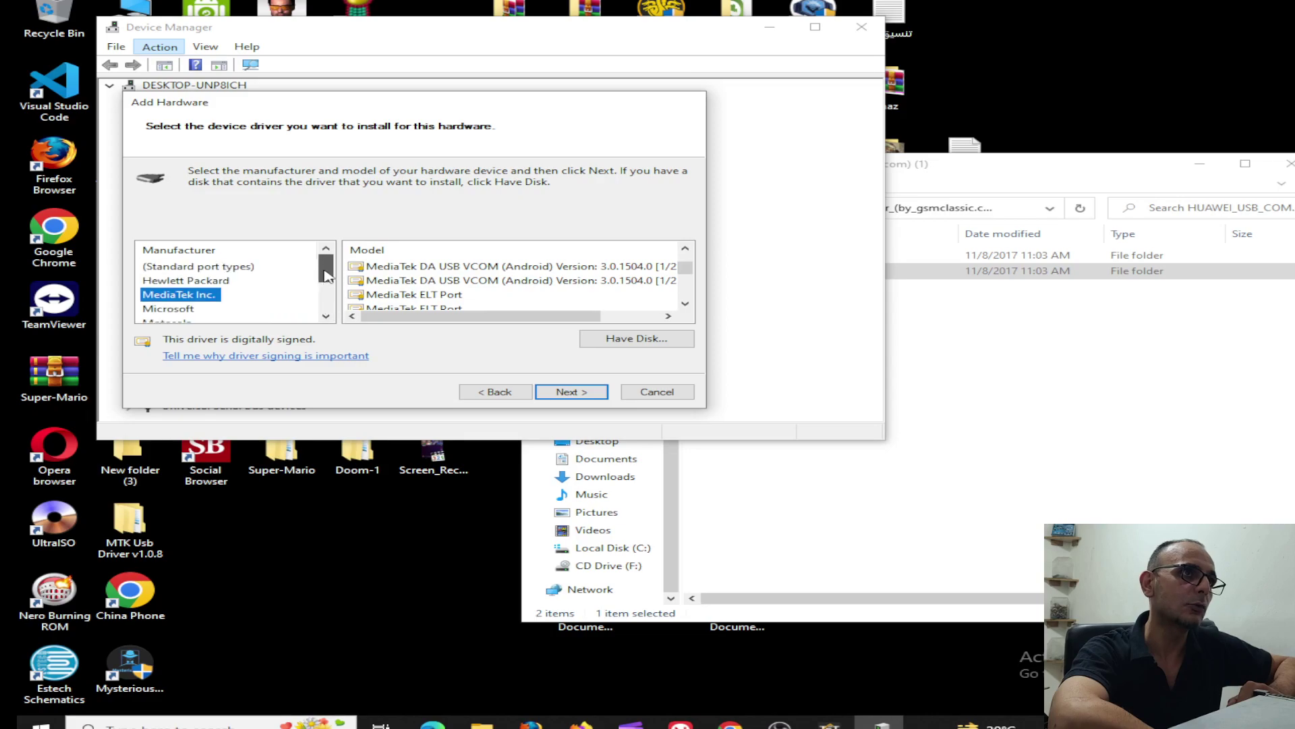
- Choose to install the driver from disk and browse to the driver folder on the Desktop
click(596, 341)
click(584, 330)
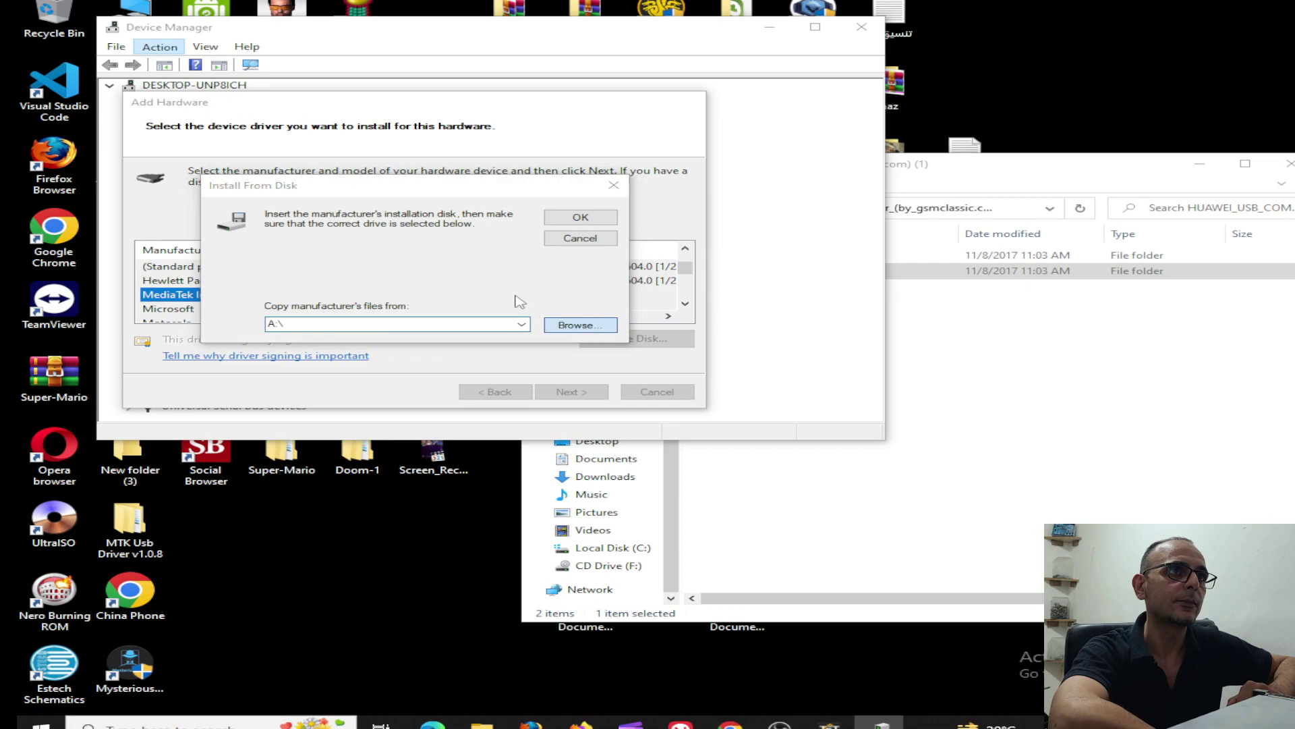
click(202, 222)
scroll(337, 290, down, 3)
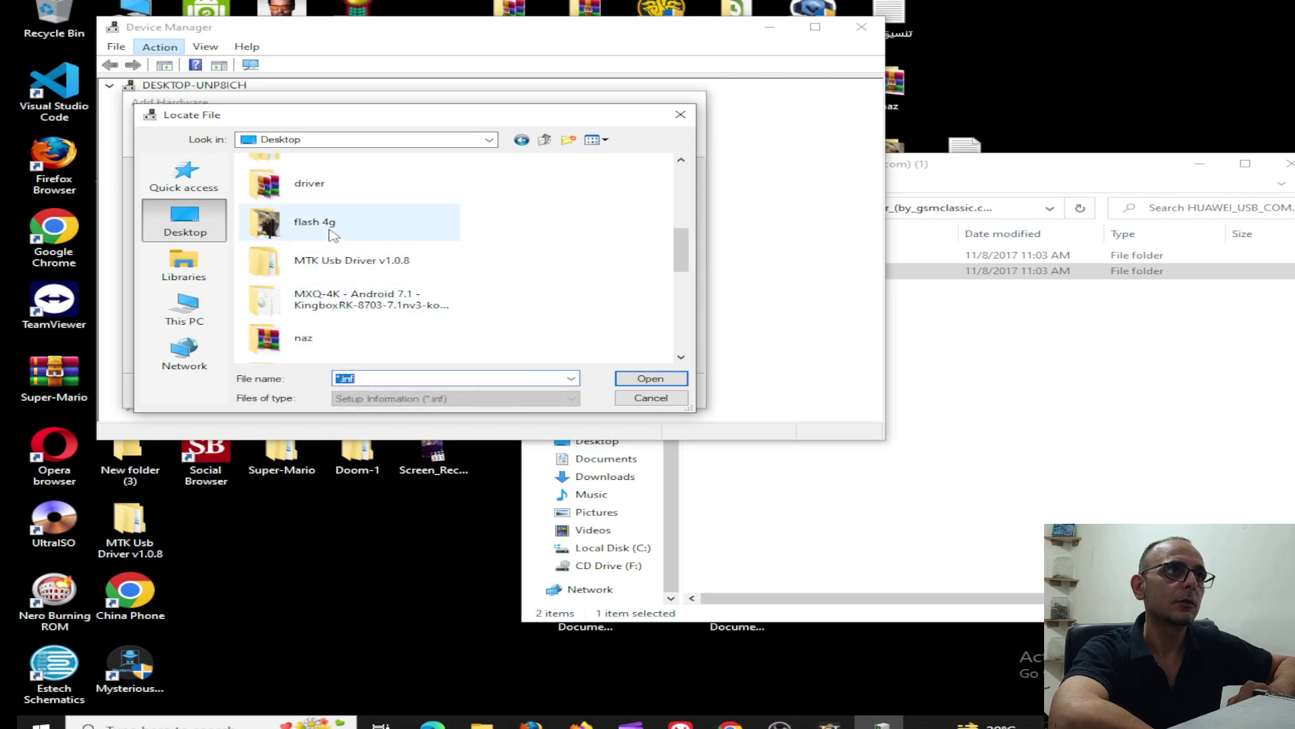
double_click(305, 183)
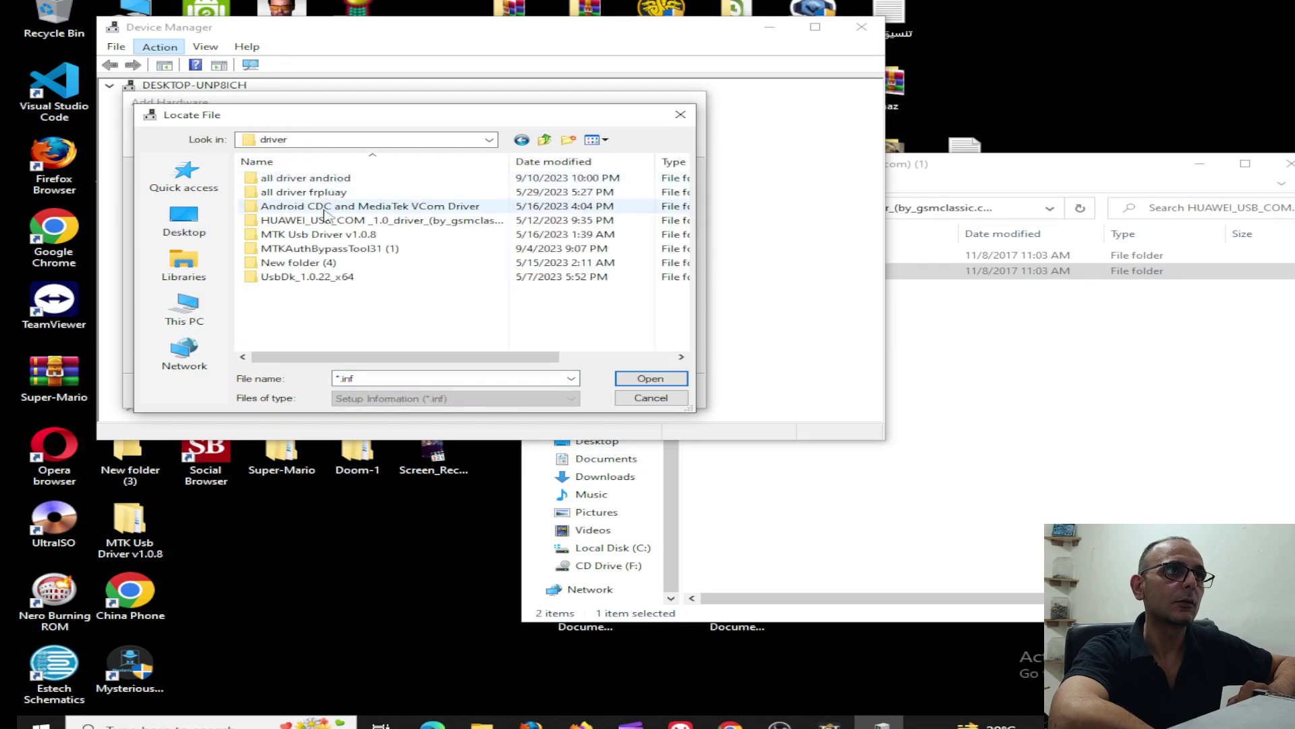
double_click(303, 264)
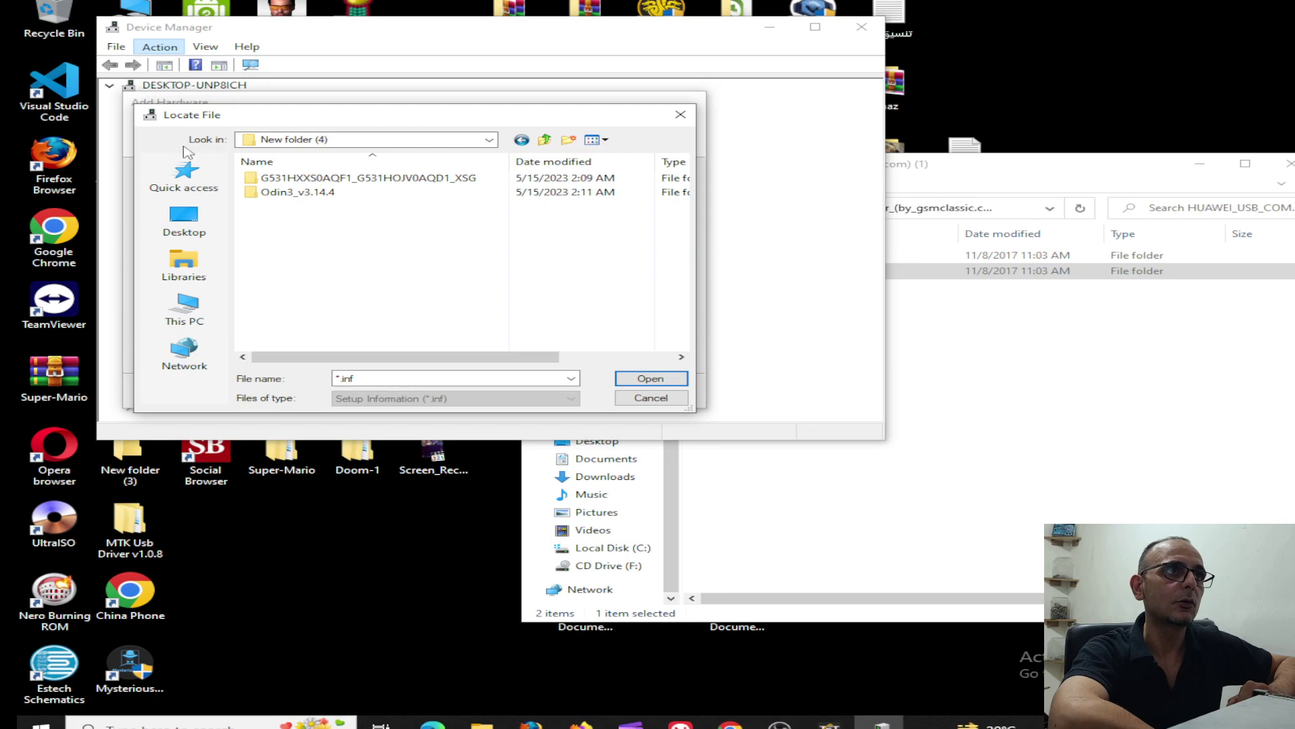
click(543, 140)
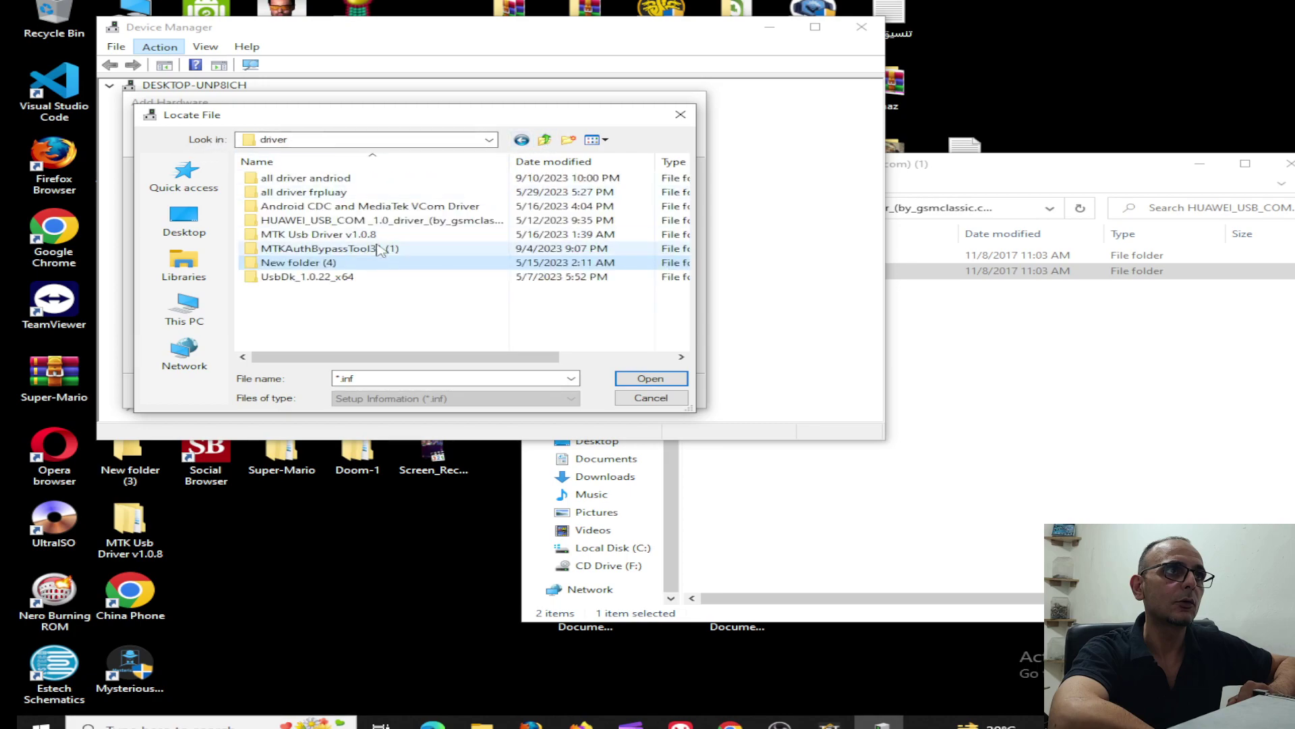
- Load the hw_quser setup file from the X64 folder of the HUAWEI_USB_COM driver inside all driver andriod
double_click(297, 178)
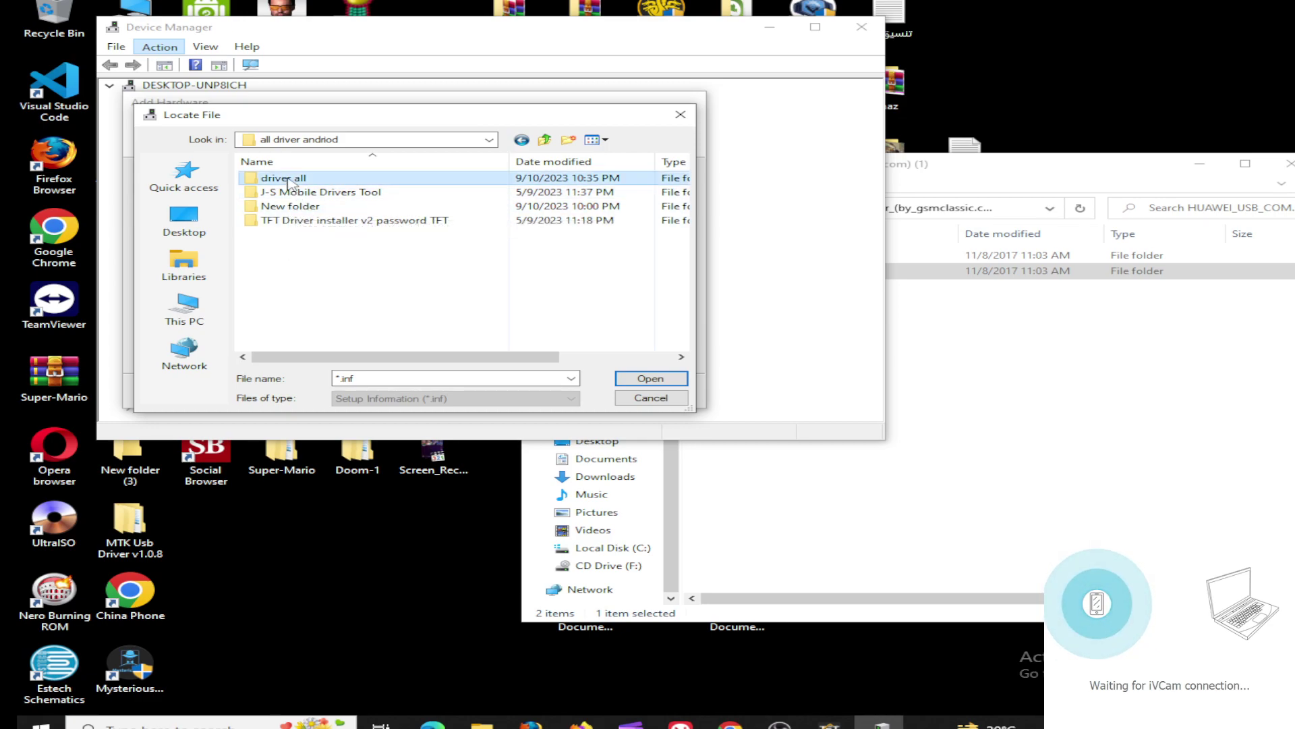
double_click(296, 178)
double_click(299, 179)
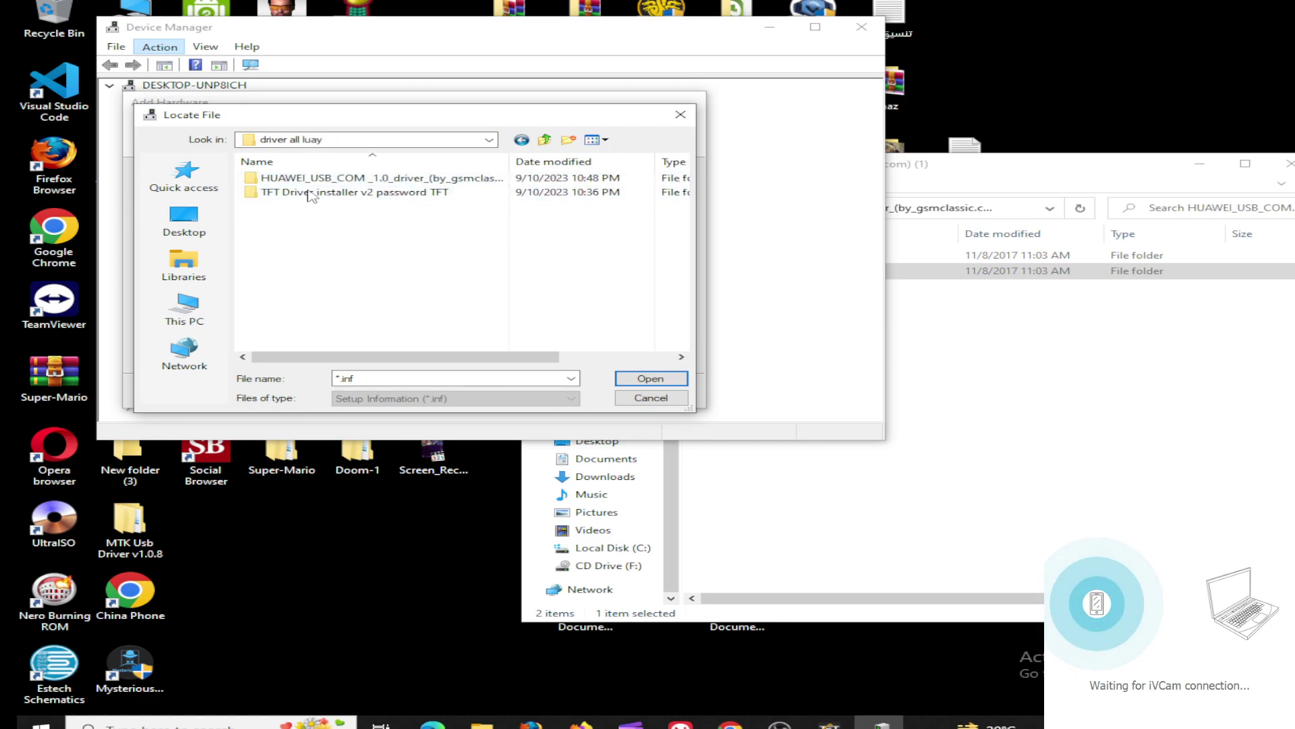
double_click(304, 178)
double_click(270, 179)
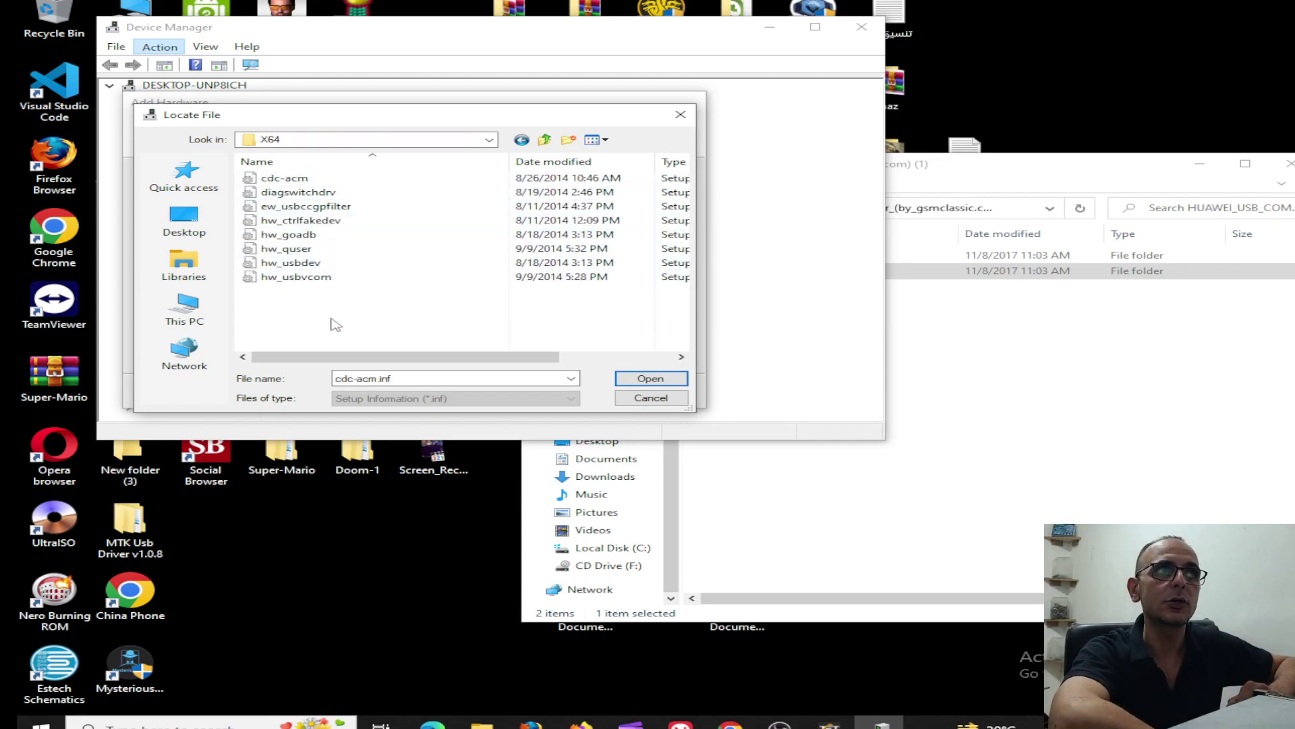
click(308, 253)
double_click(308, 250)
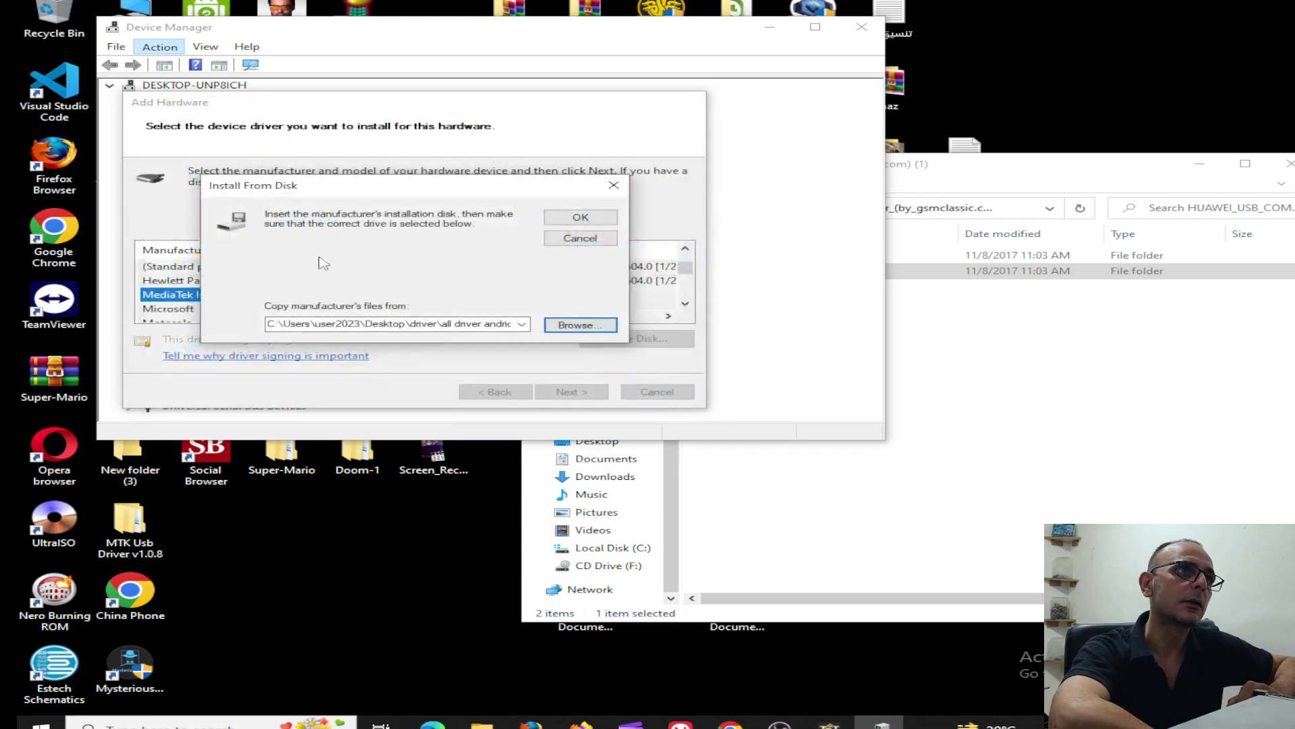
click(579, 216)
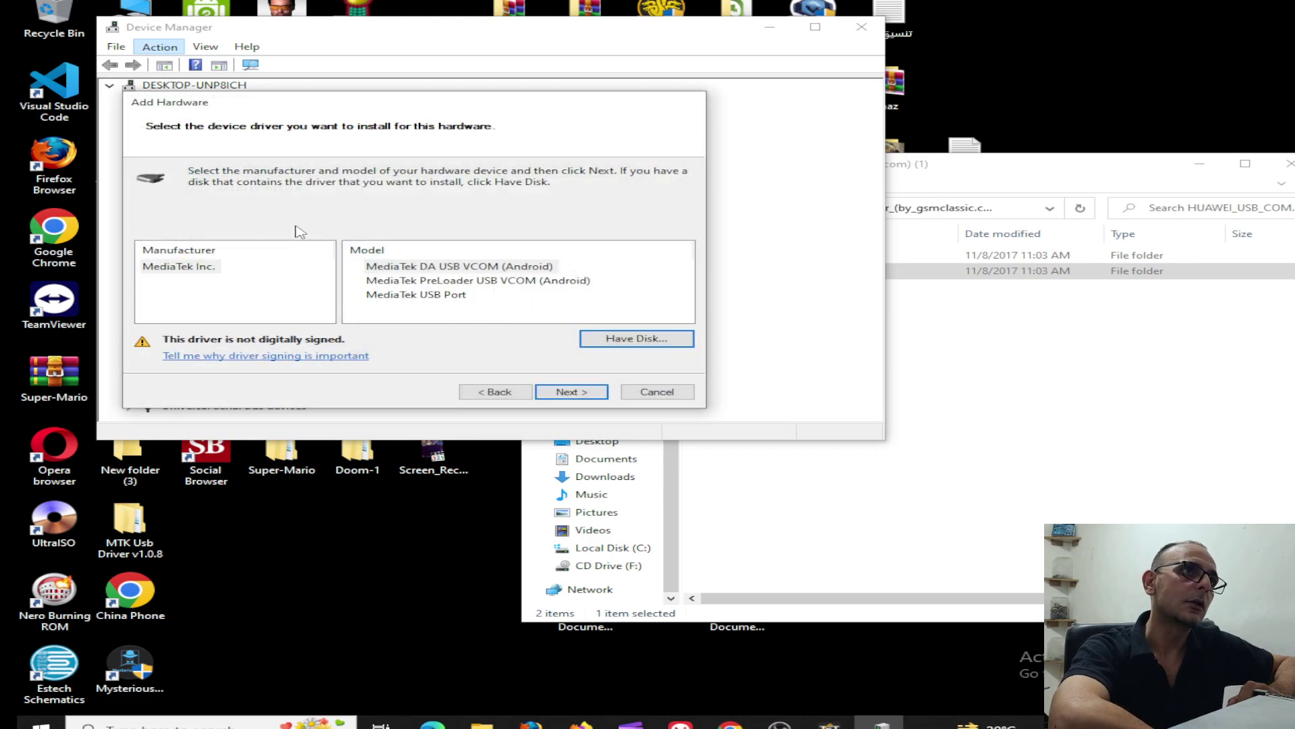
- Try to install the MediaTek USB Port model and close the Add Hardware wizard
click(418, 297)
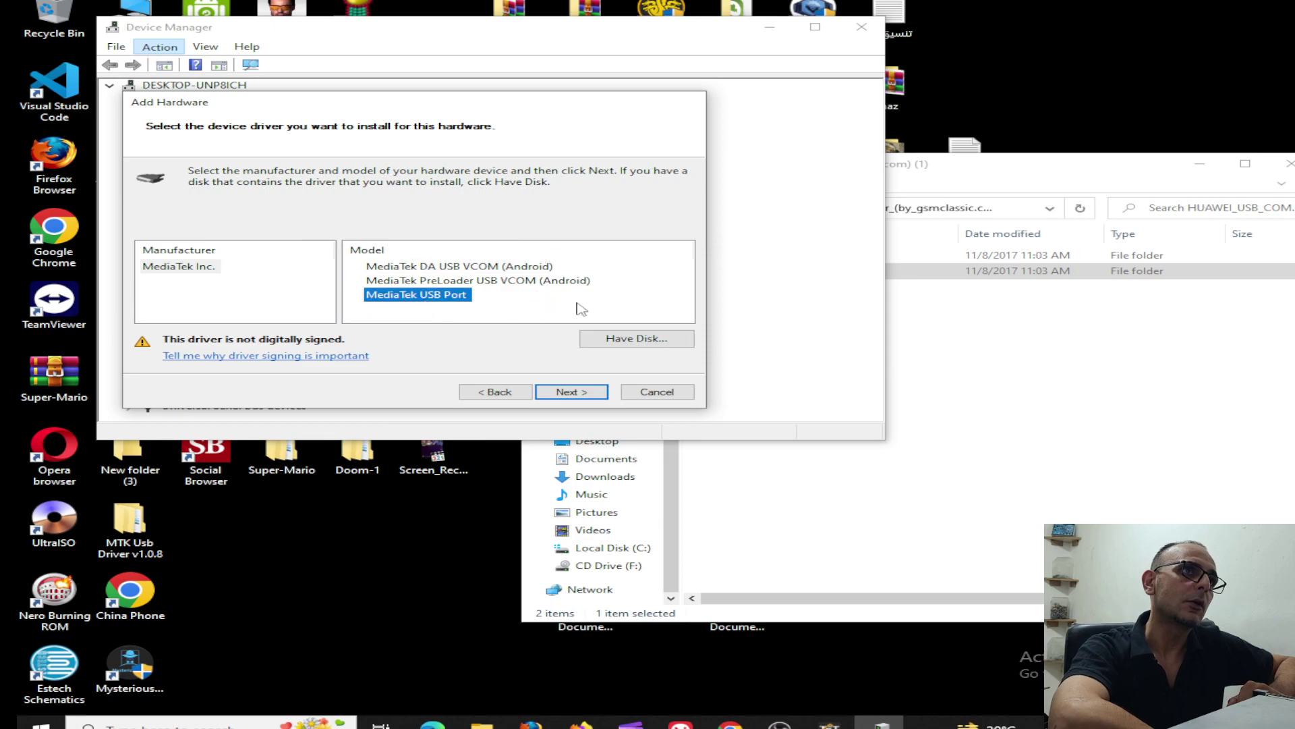
click(546, 397)
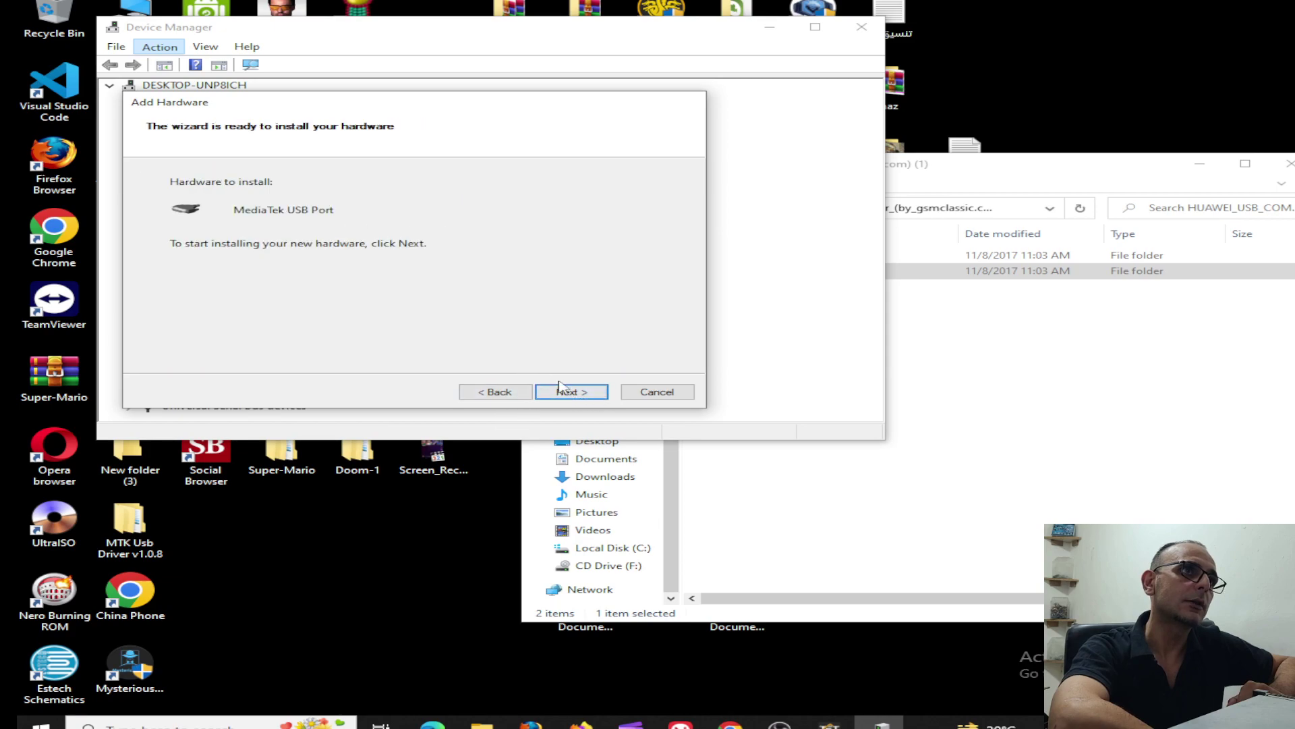
click(581, 394)
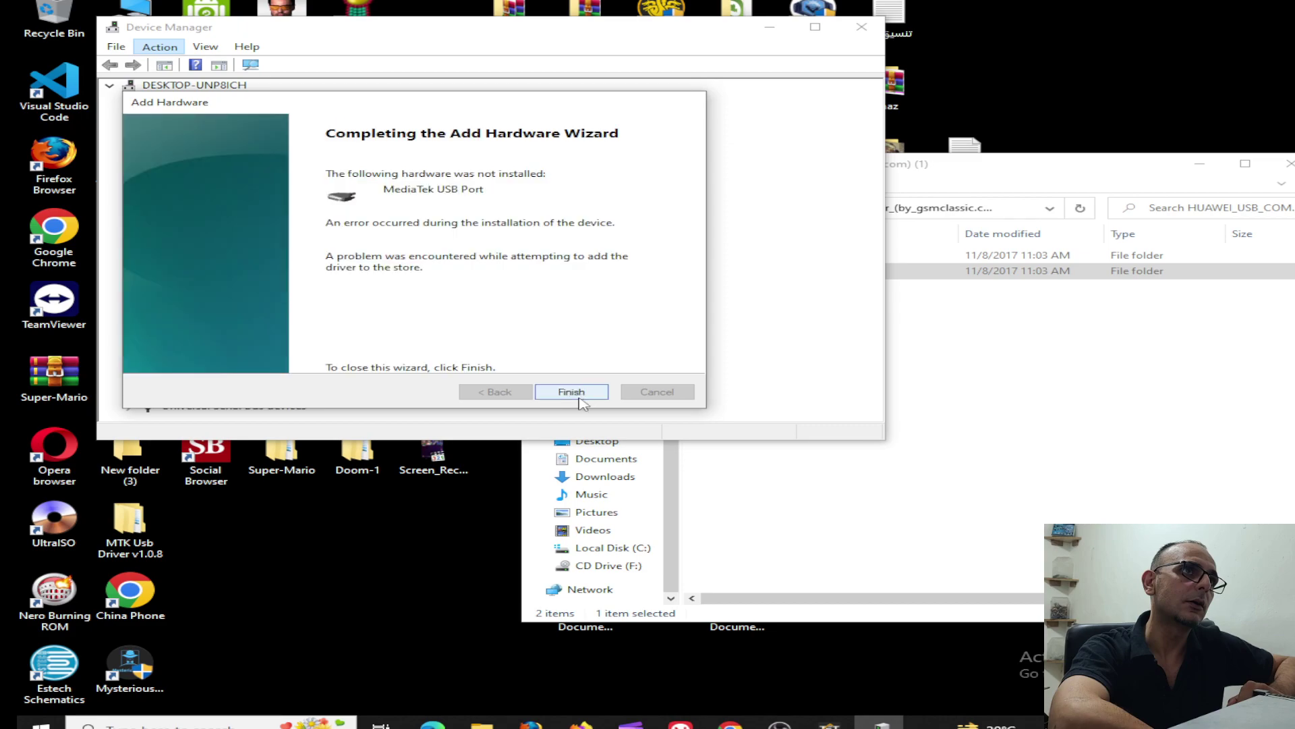
click(572, 392)
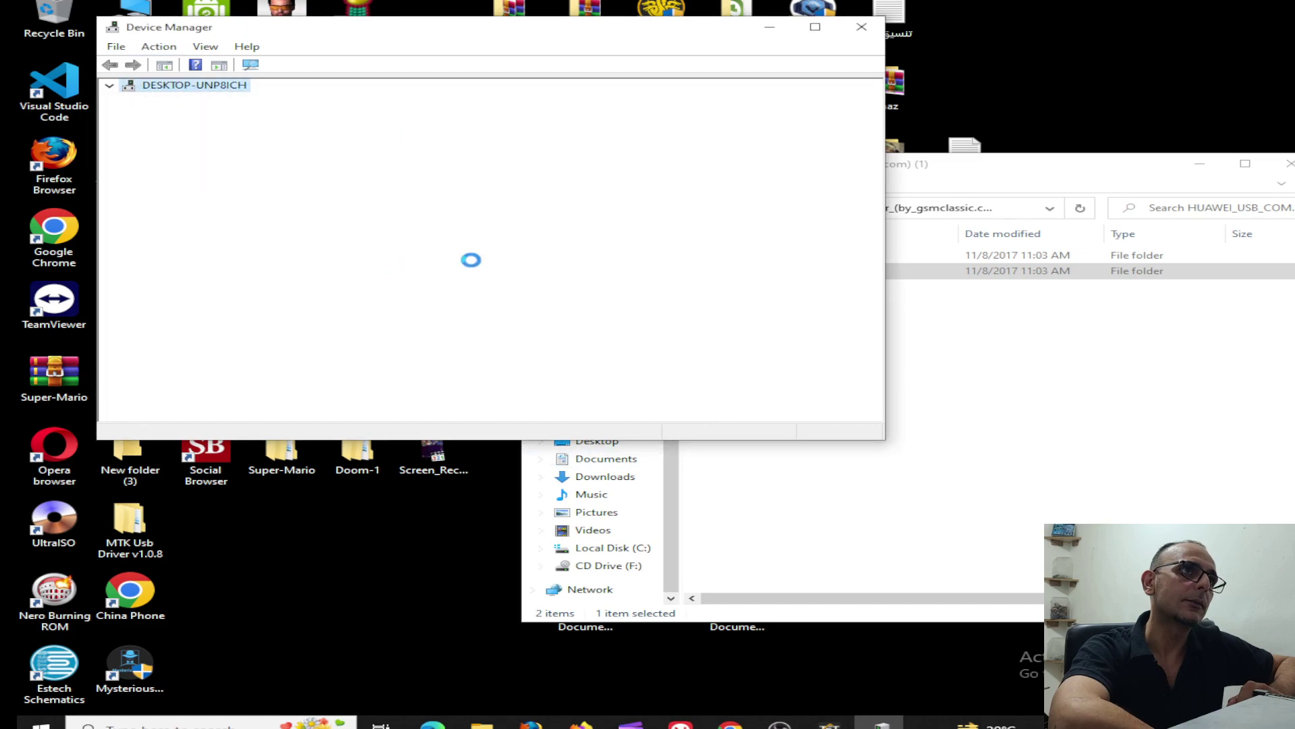
- Start adding legacy hardware again with manual selection, and continue with Show All Devices as the hardware type
click(160, 47)
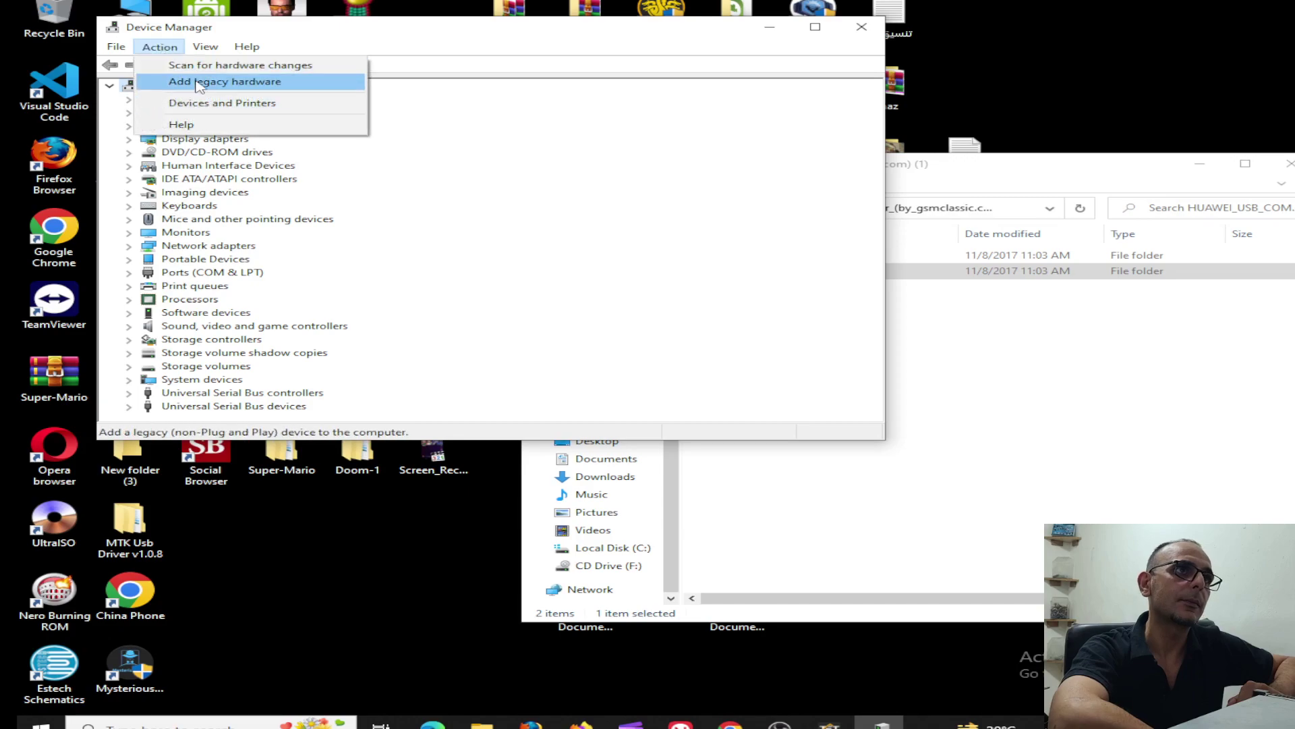
click(198, 82)
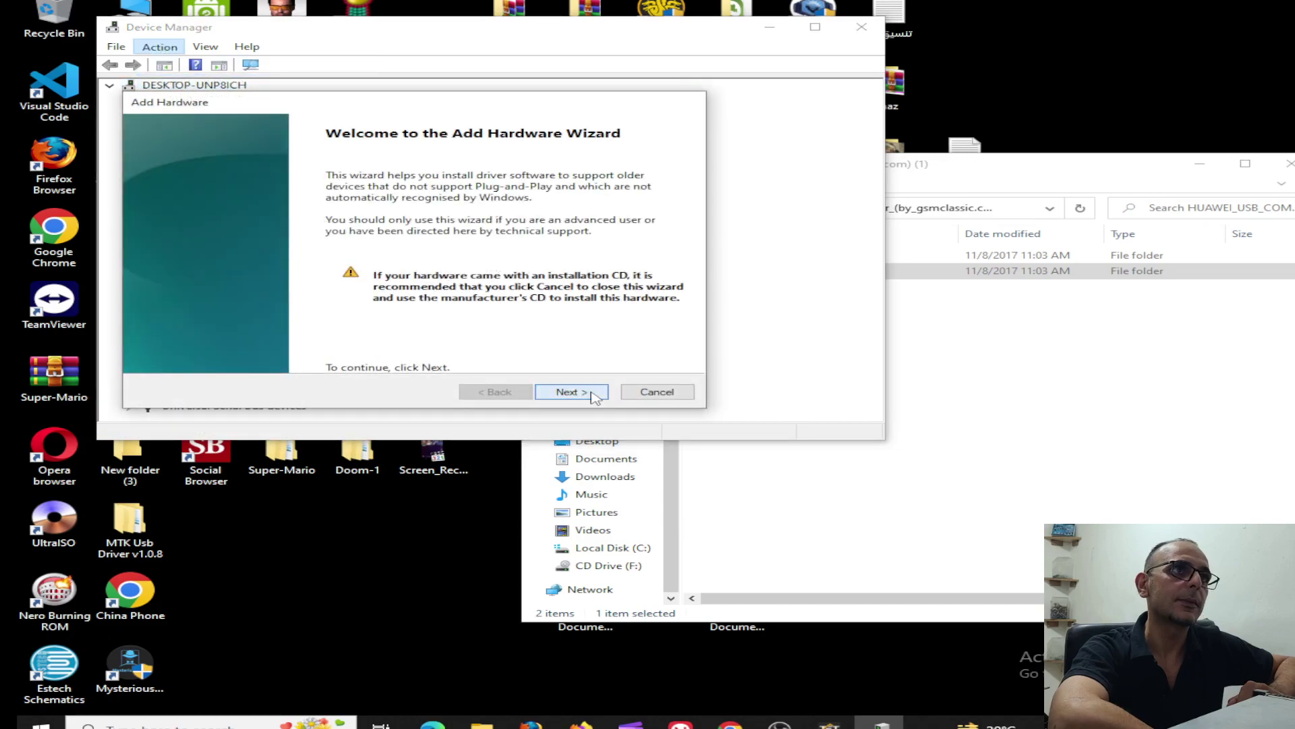
click(570, 391)
click(359, 267)
click(571, 392)
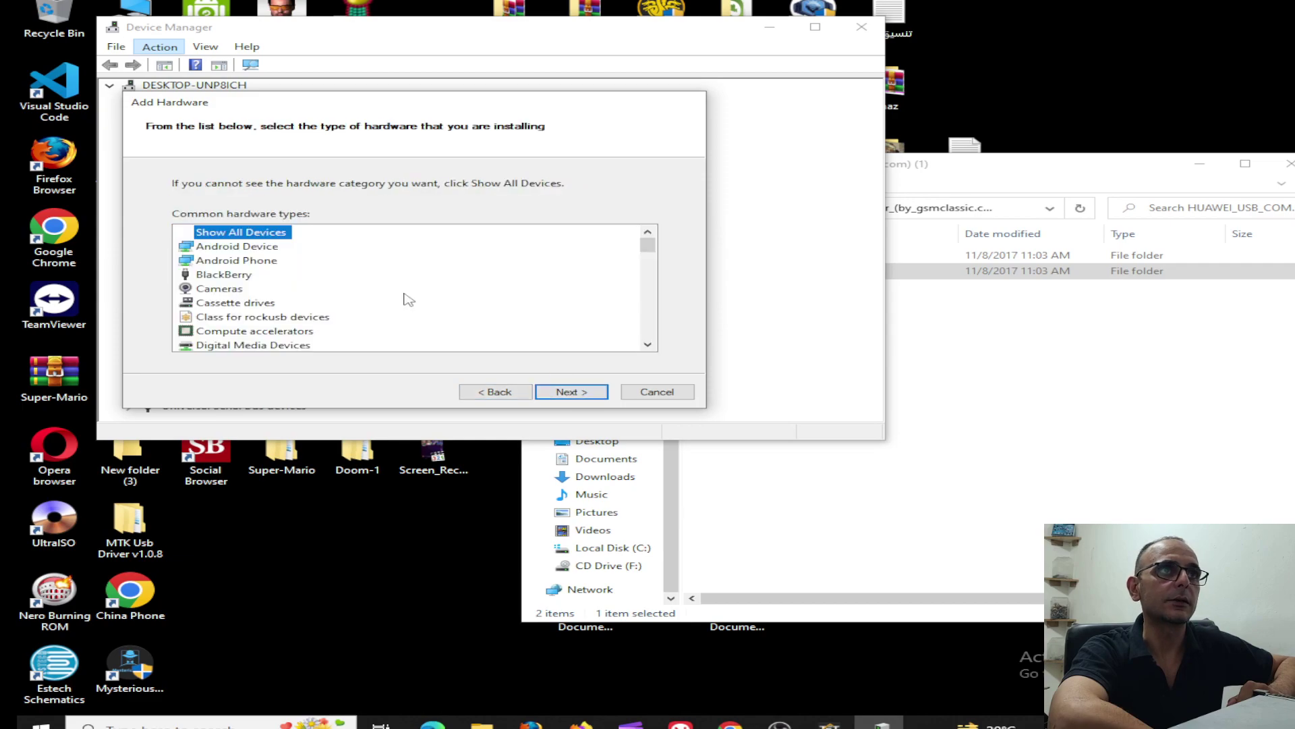
click(585, 394)
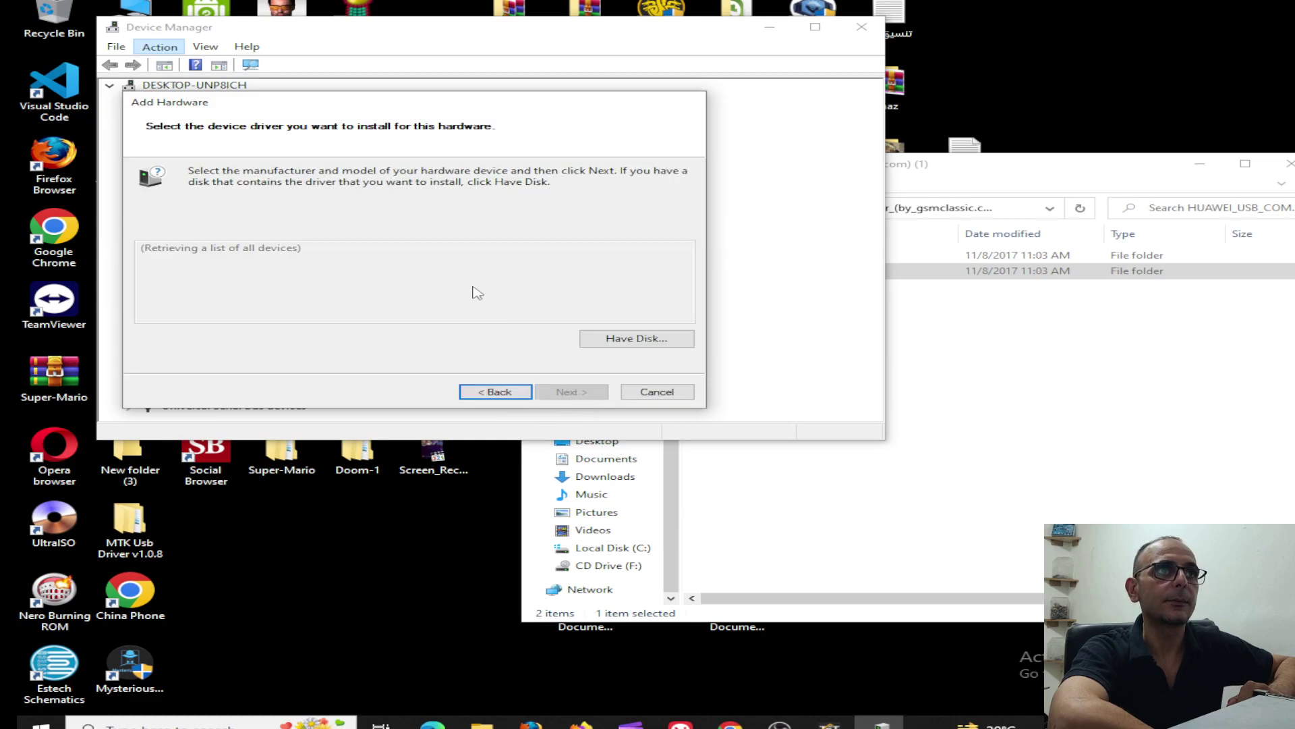
- Load the hw_usbvcom setup file from the X64 driver folder as the installation disk source
click(642, 338)
click(586, 239)
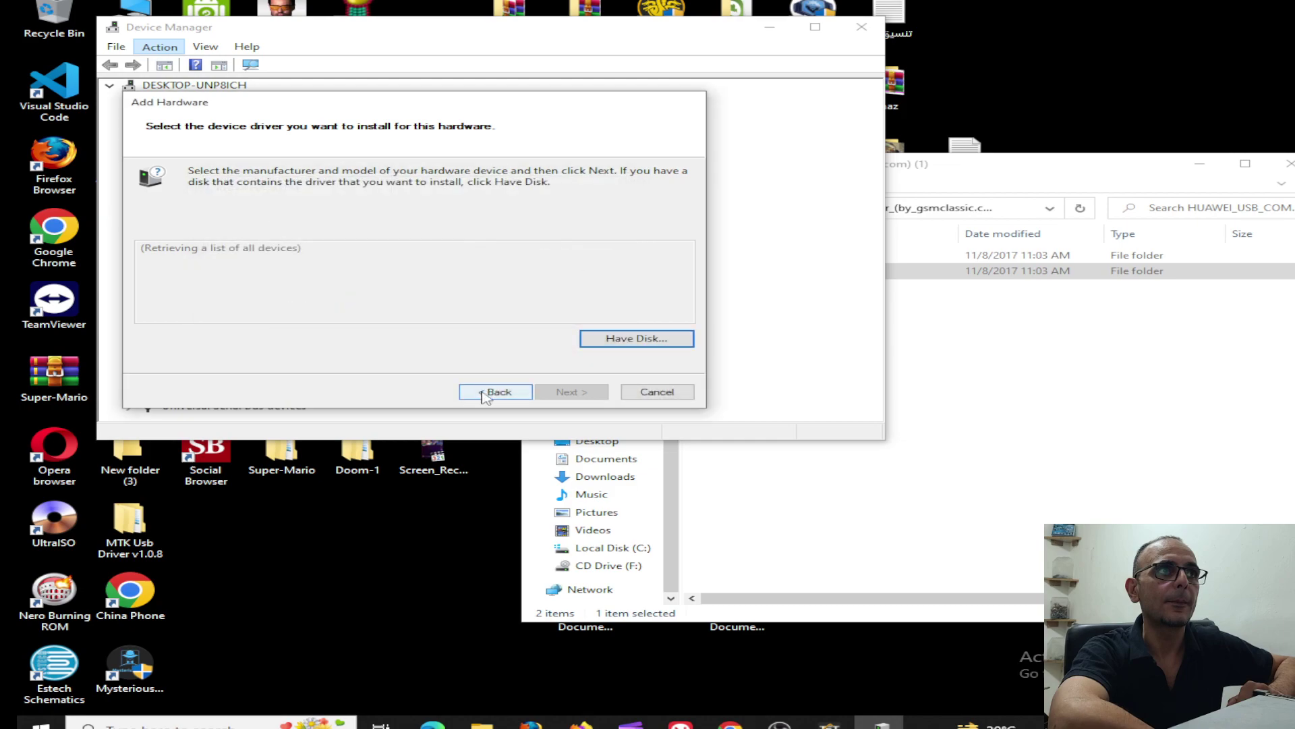
click(644, 340)
click(583, 324)
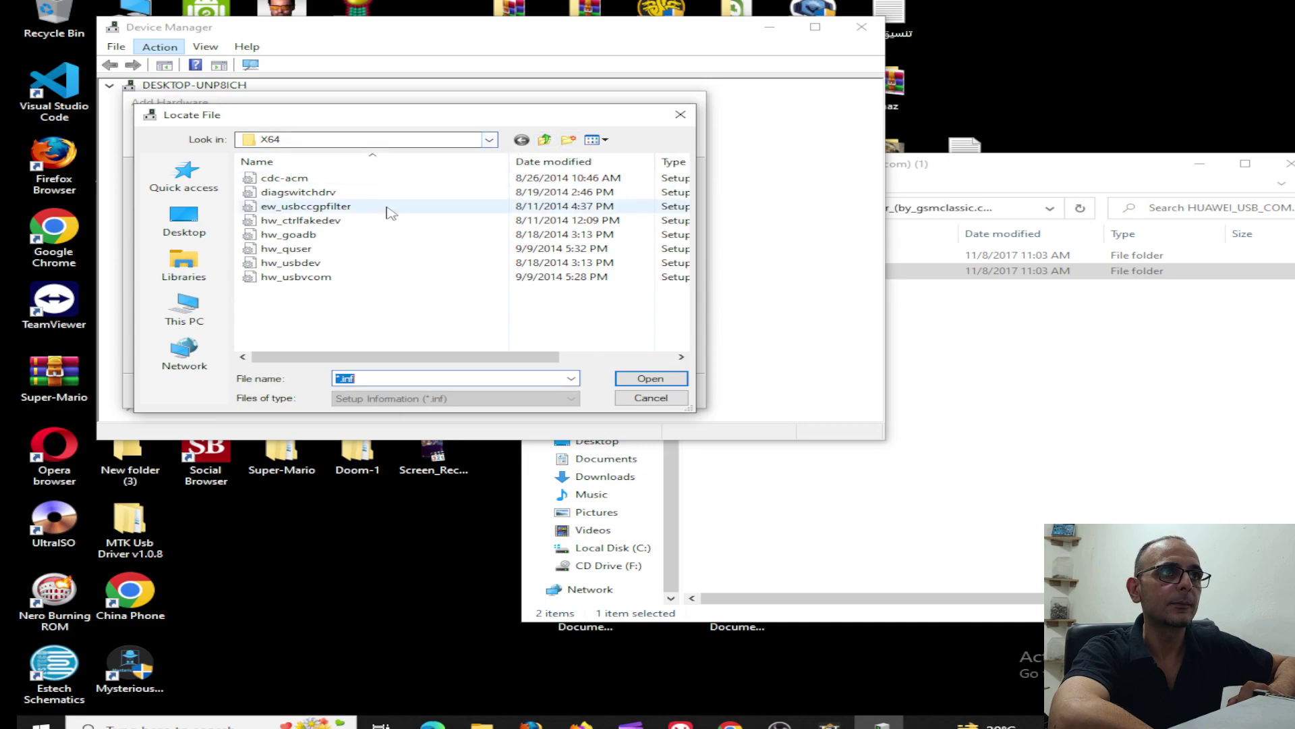
double_click(282, 277)
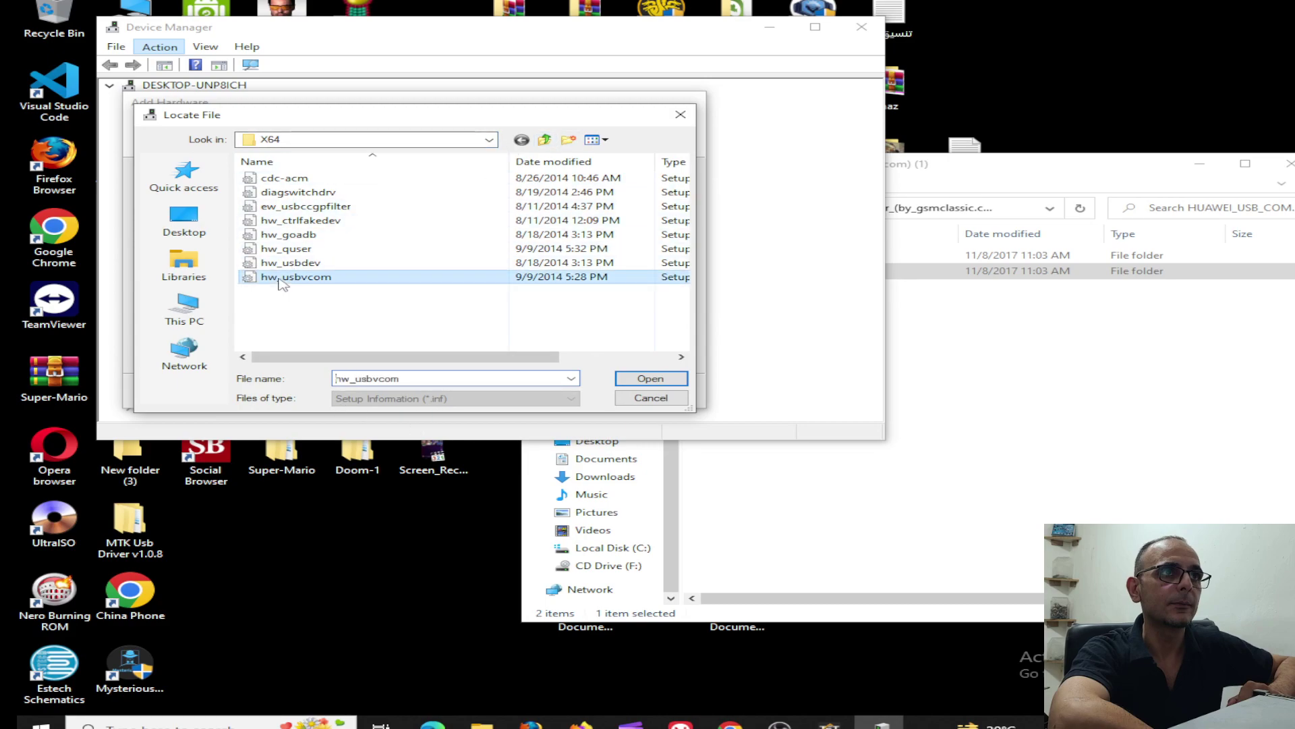
click(609, 220)
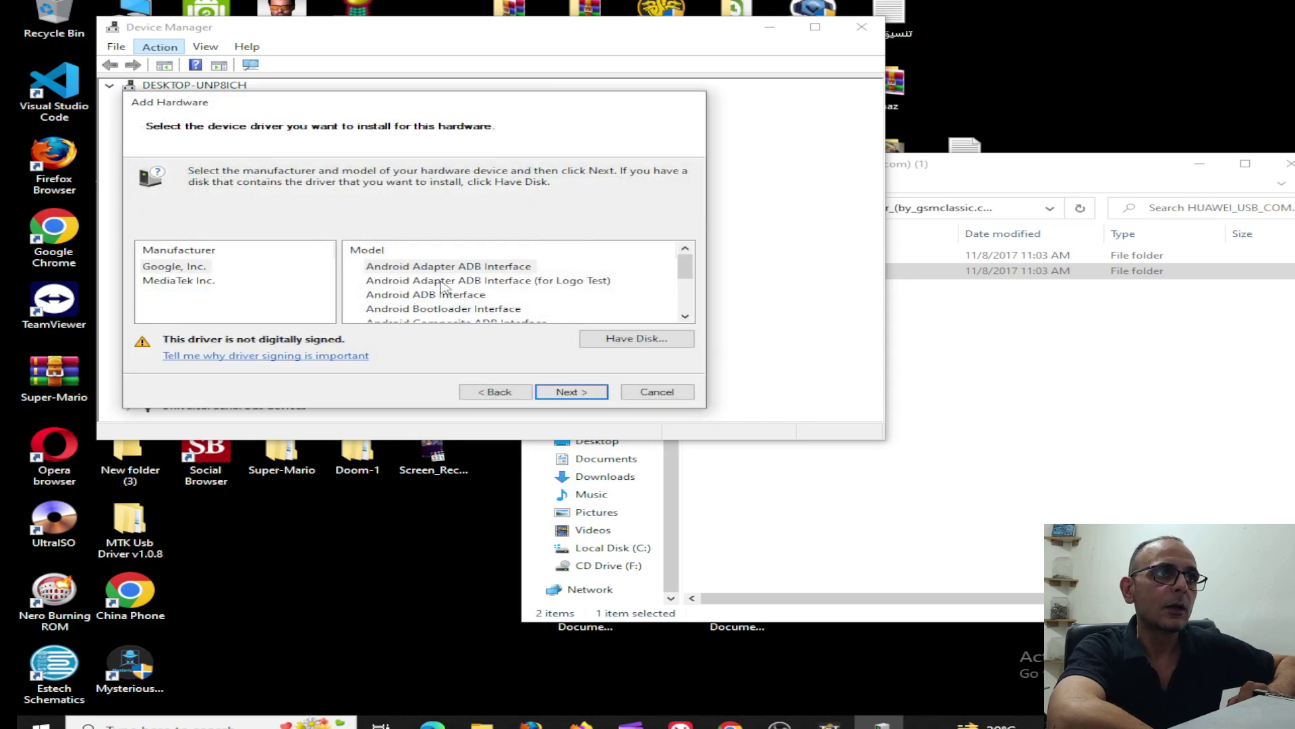
- Examine the driver models offered under Google, Inc. and MediaTek Inc
click(188, 280)
click(188, 269)
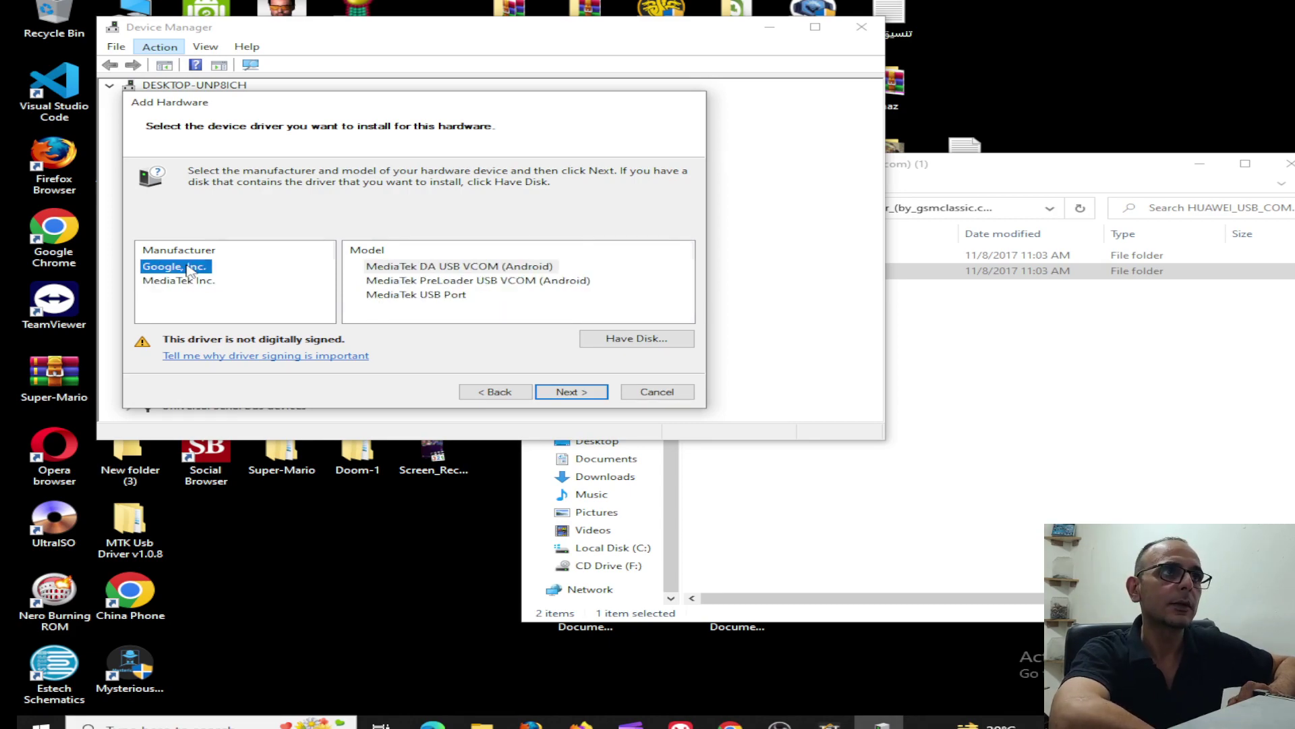
scroll(532, 283, down, 3)
scroll(531, 306, up, 3)
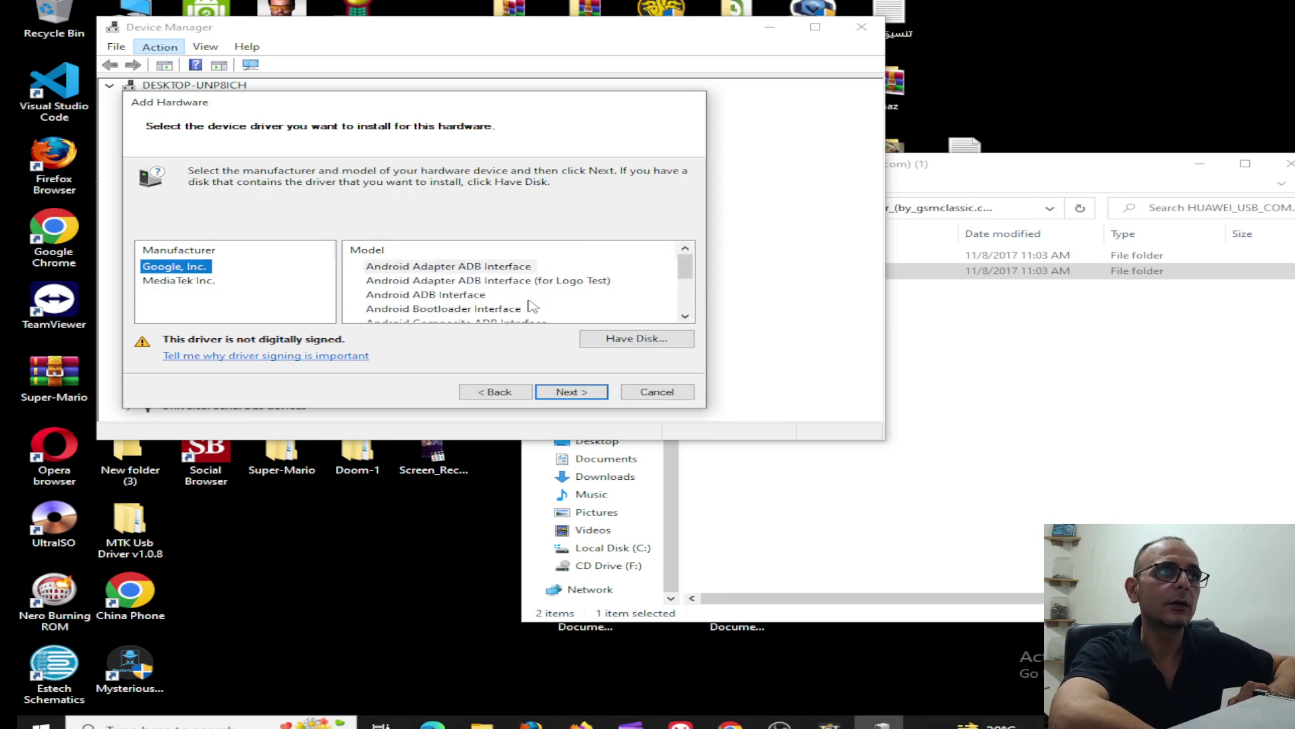
click(202, 281)
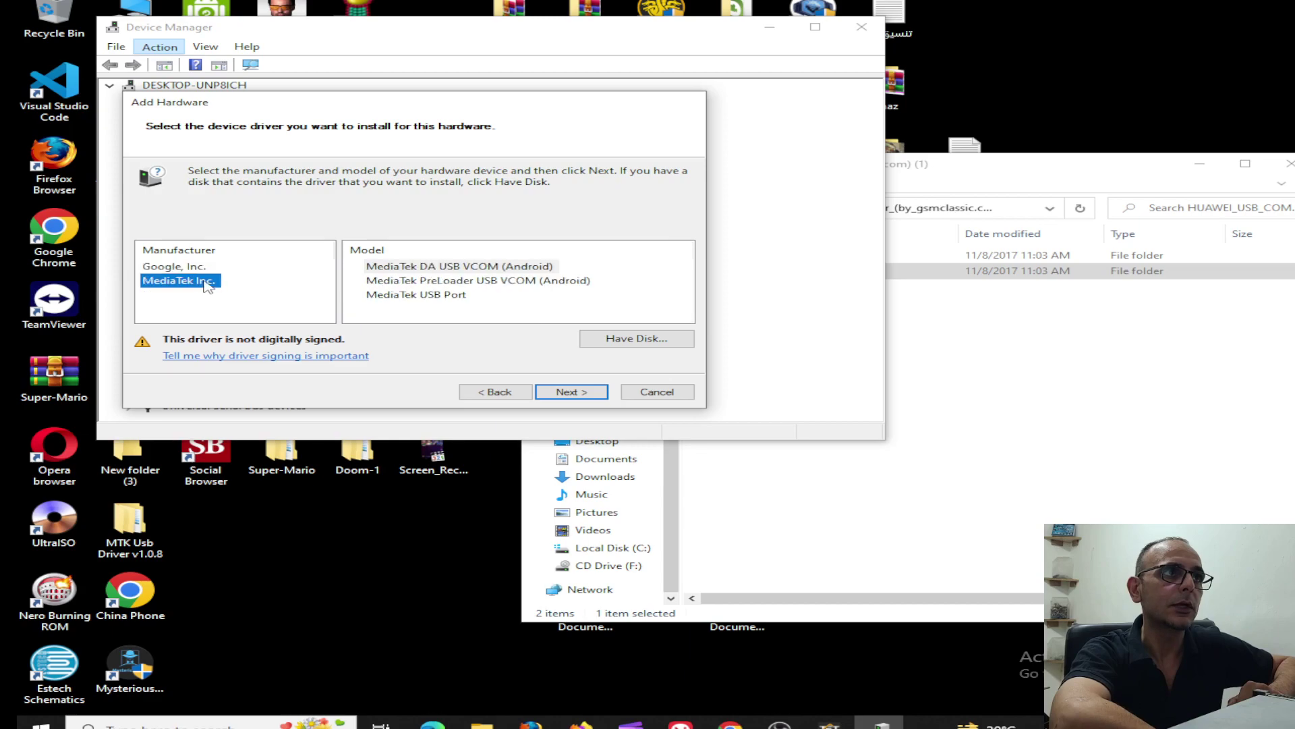
click(174, 266)
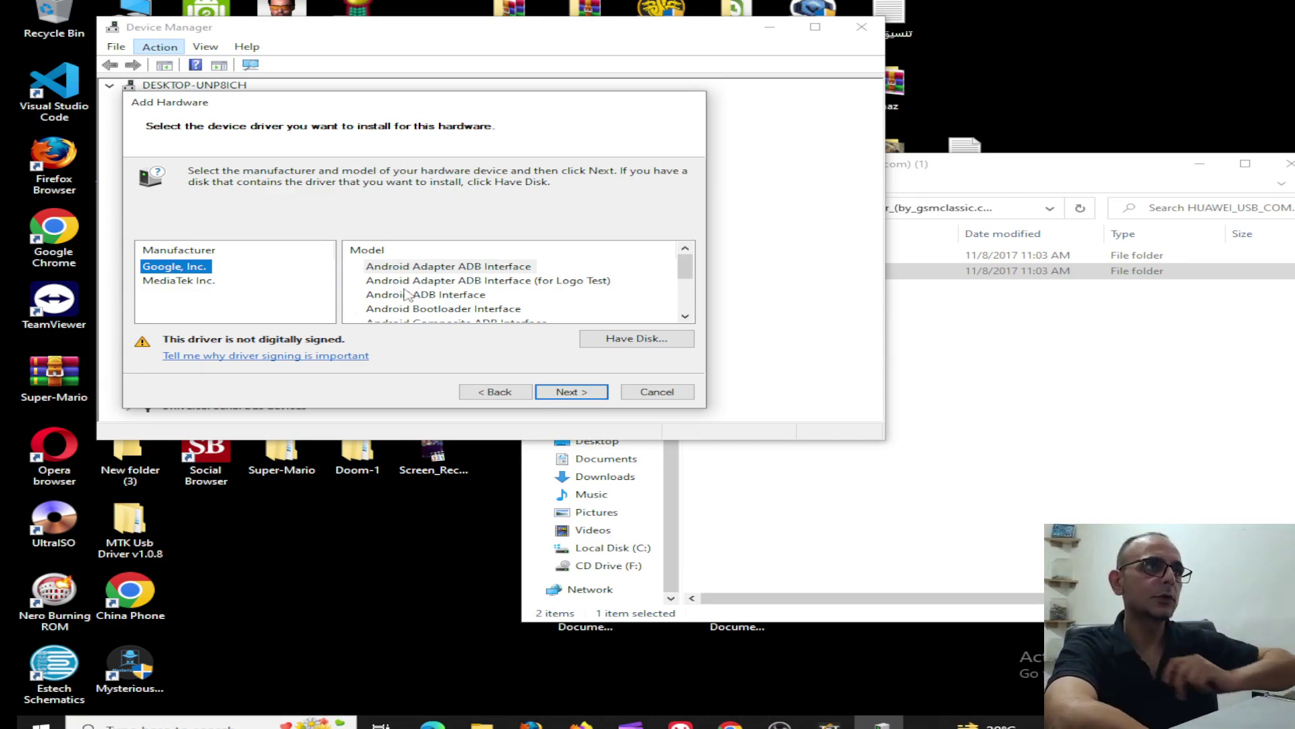
scroll(415, 300, down, 3)
scroll(459, 305, up, 5)
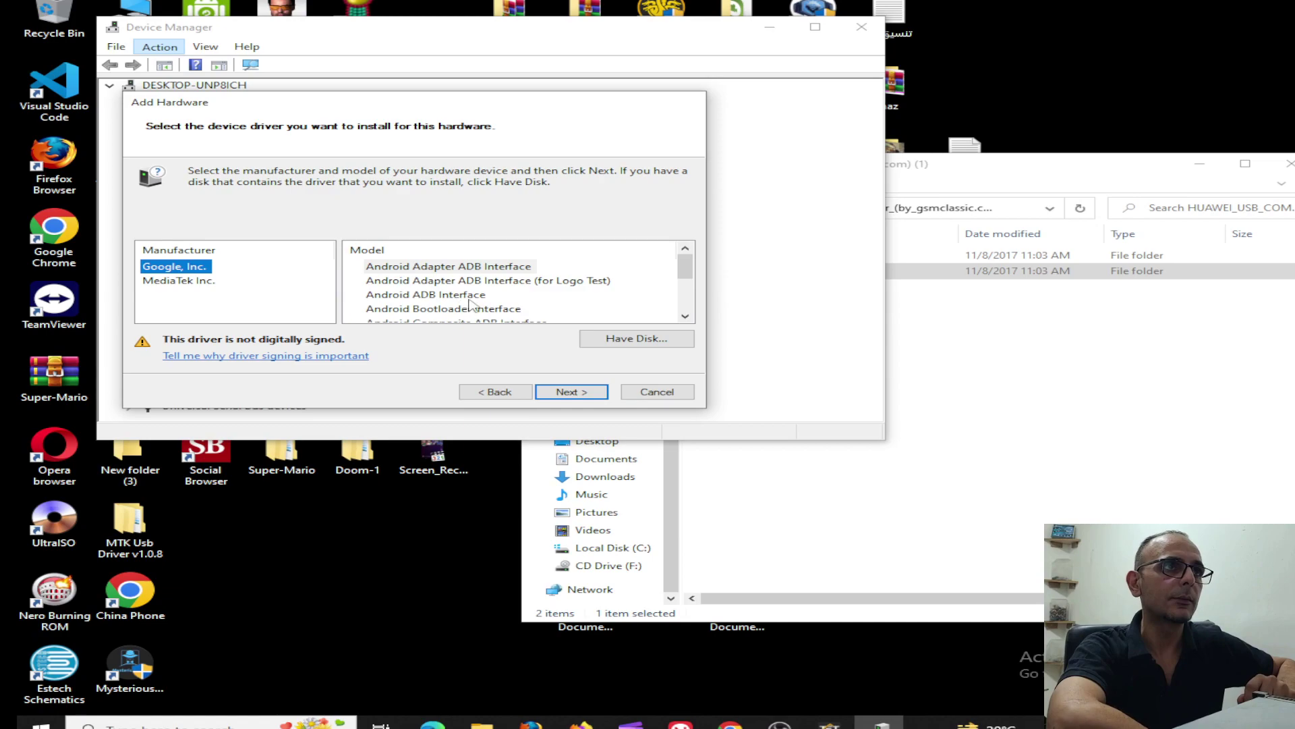
- Install the Android ADB Interface model as legacy hardware and finish the Add Hardware wizard
double_click(442, 295)
click(566, 392)
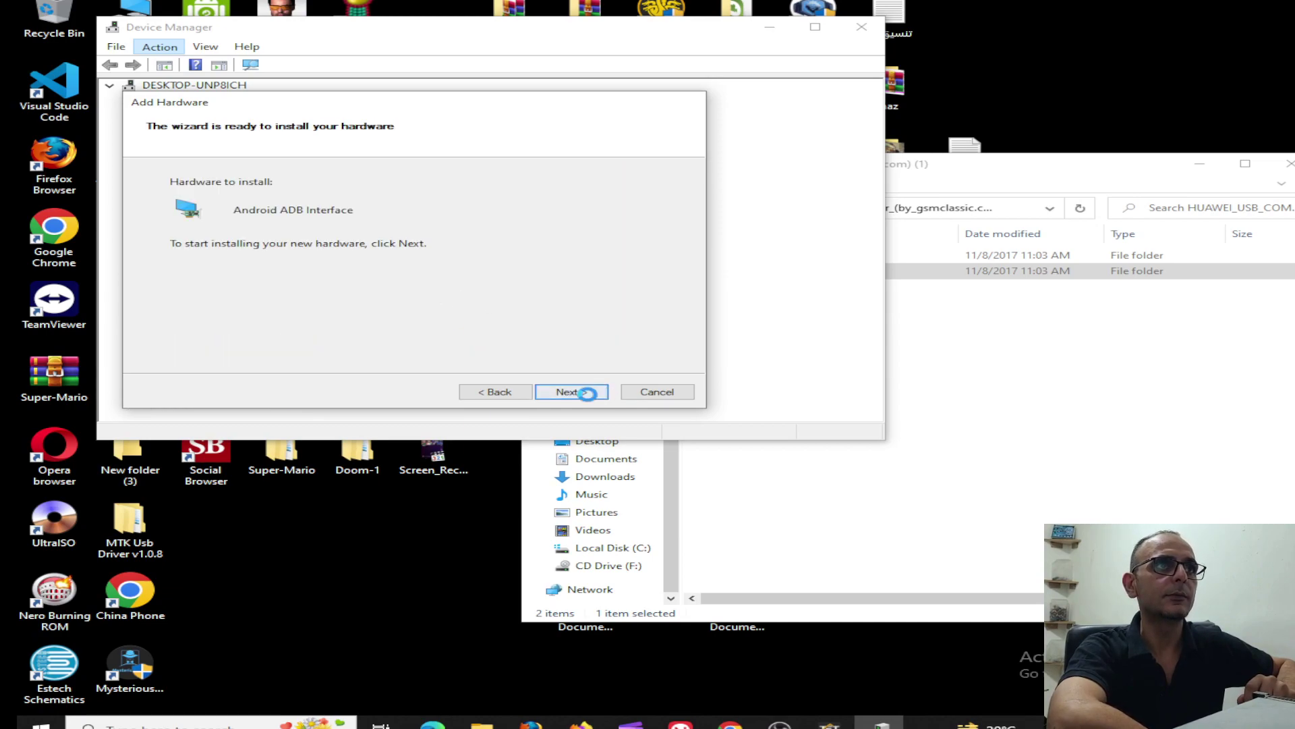
click(571, 392)
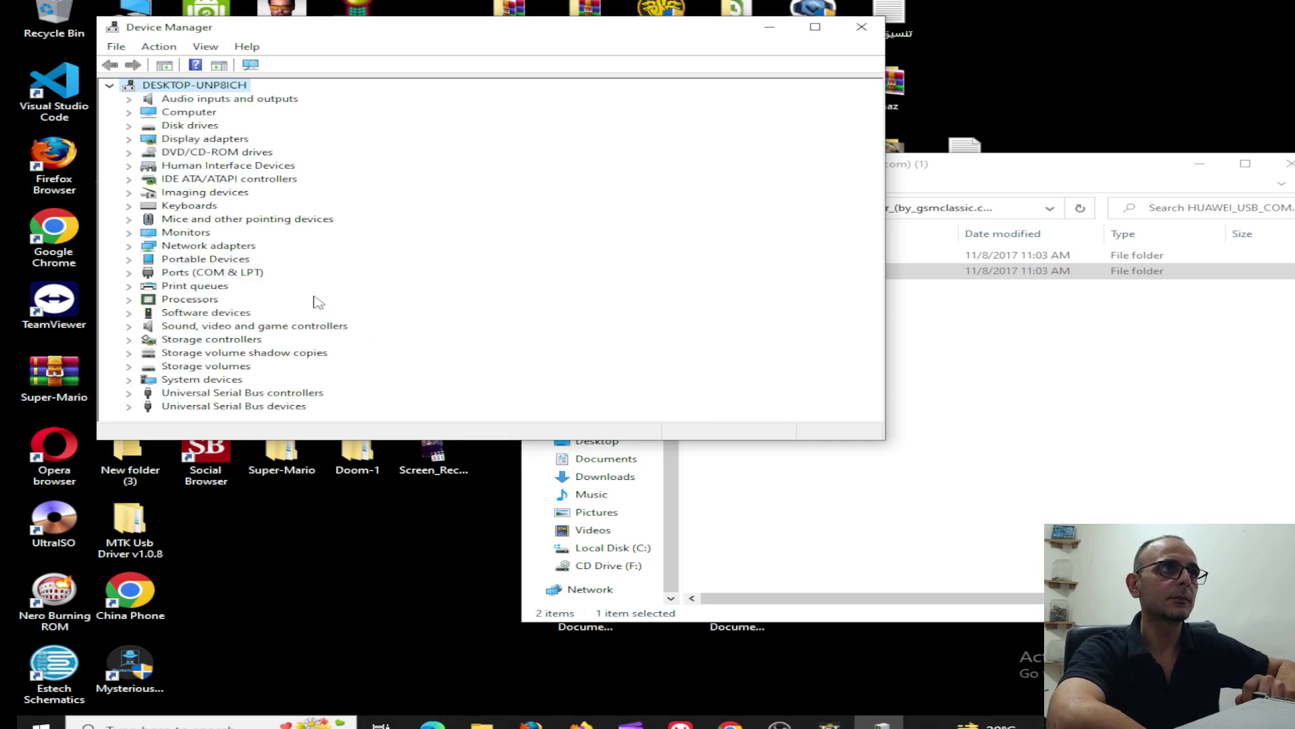
- Switch to File Explorer, return to the driver all luay folder and run the UsbDk_1.0.22_x64 installer
click(924, 361)
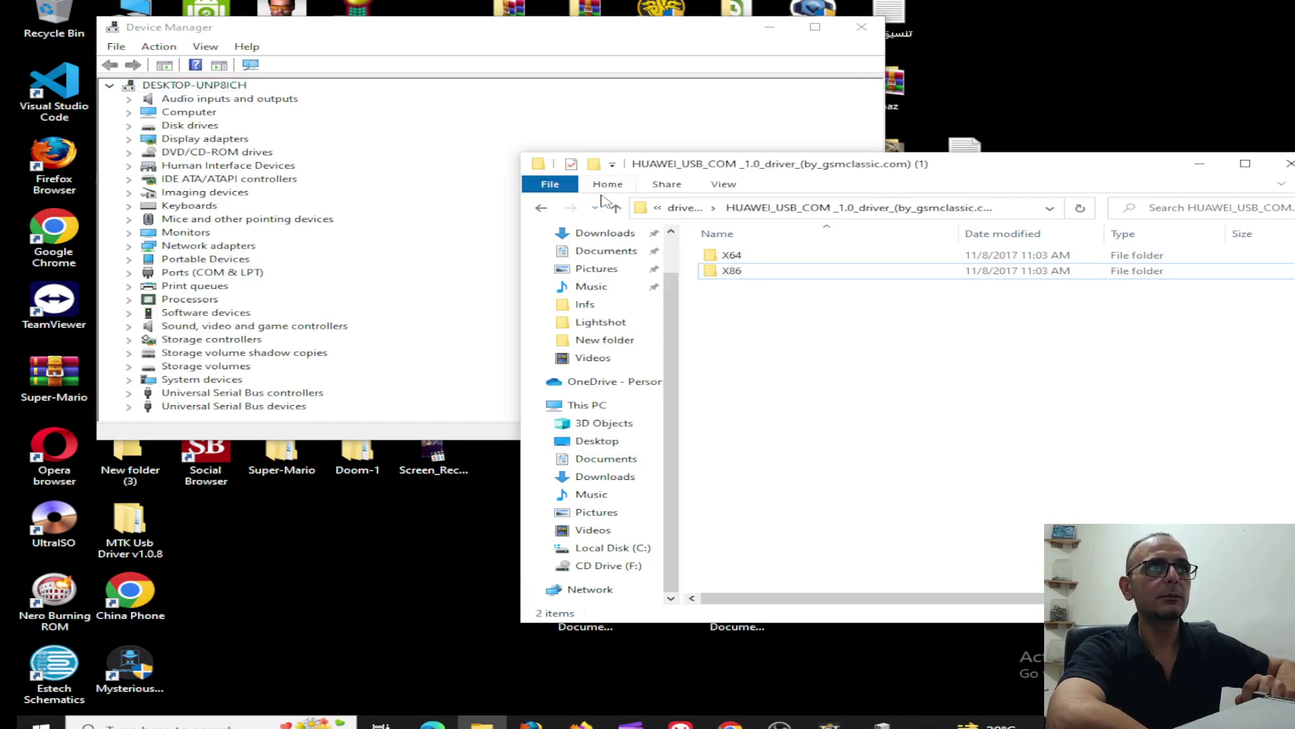
click(618, 209)
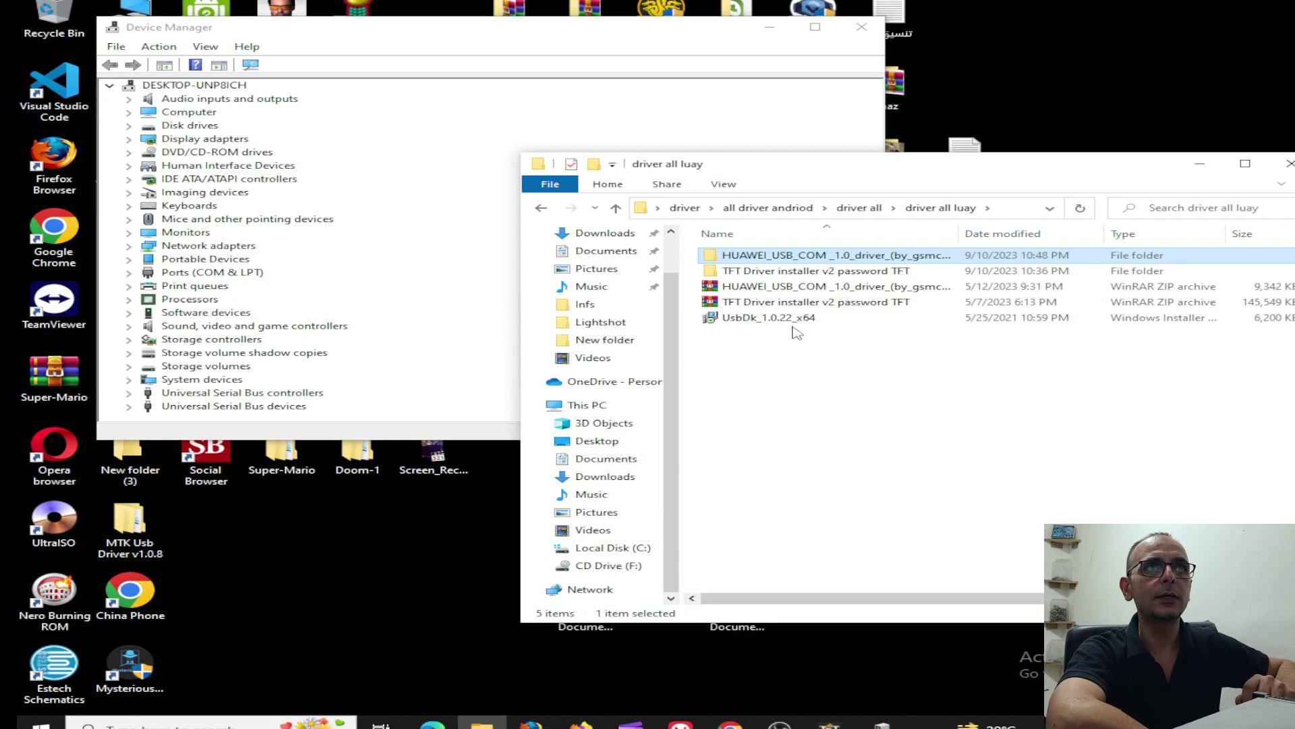
click(798, 333)
double_click(799, 319)
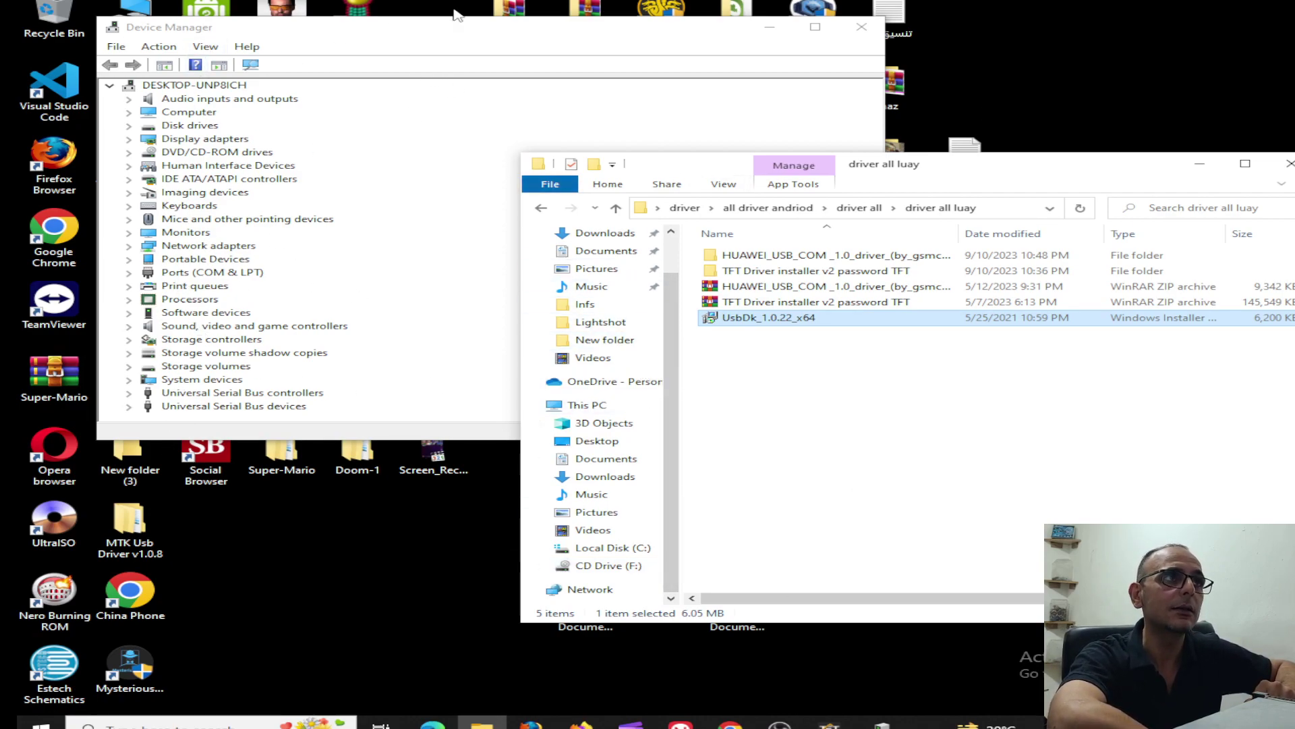
- Clear the desktop by closing Device Manager and TFT Driver installer v2 and putting away the driver folder window
click(861, 26)
drag(978, 164, 613, 157)
click(945, 162)
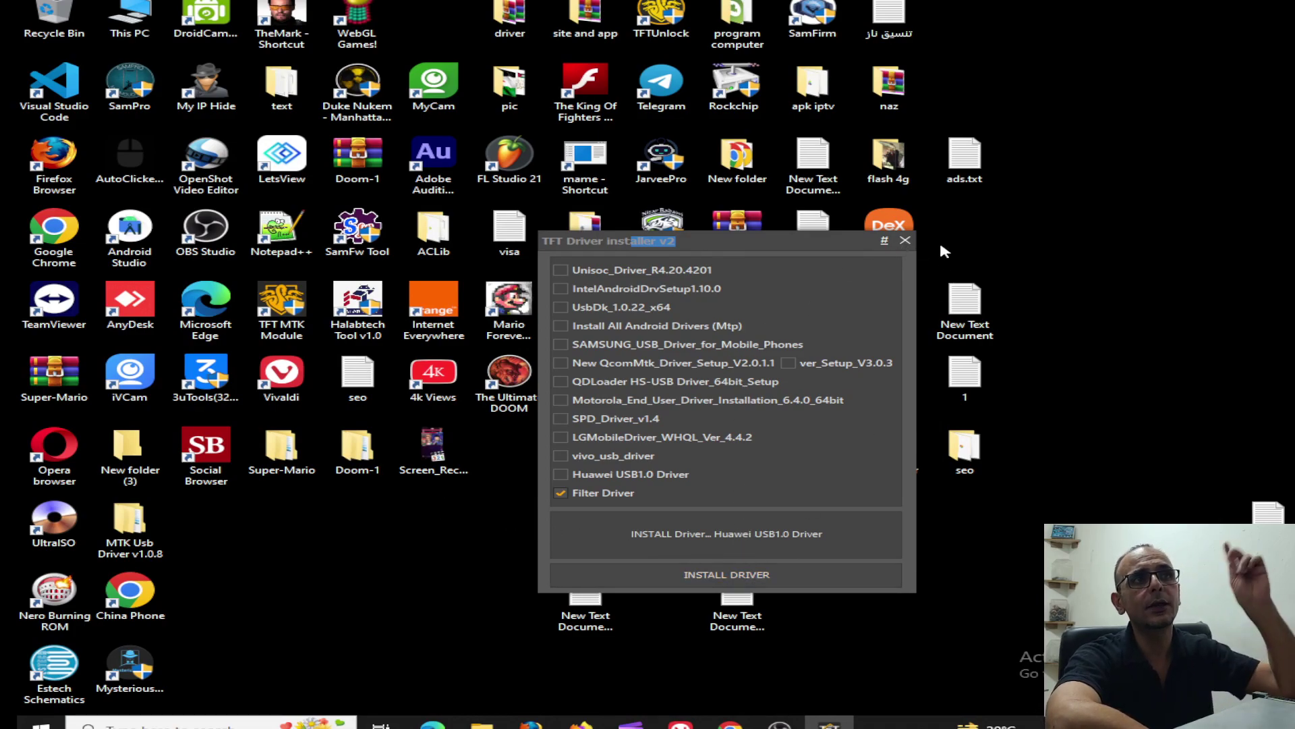
click(905, 242)
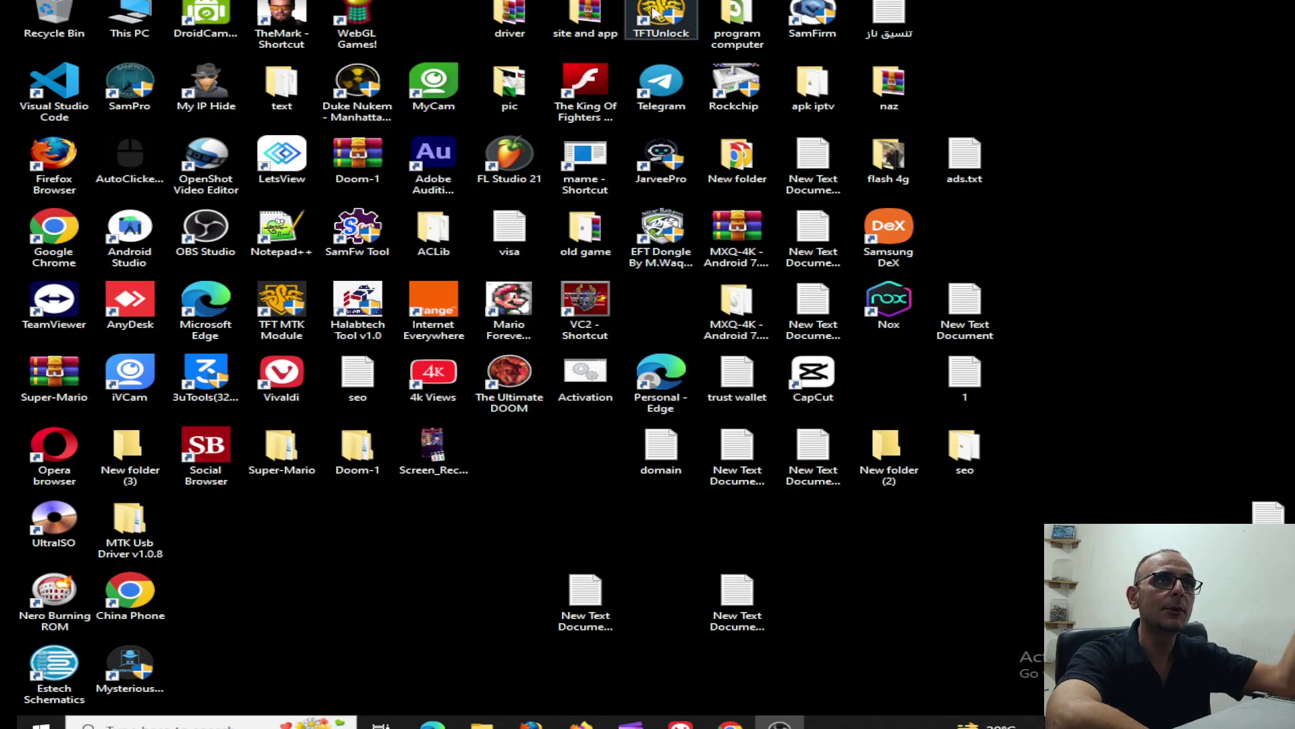
- Launch TFTUnlock from the desktop, allow it to run and log in with the remembered licence
double_click(674, 21)
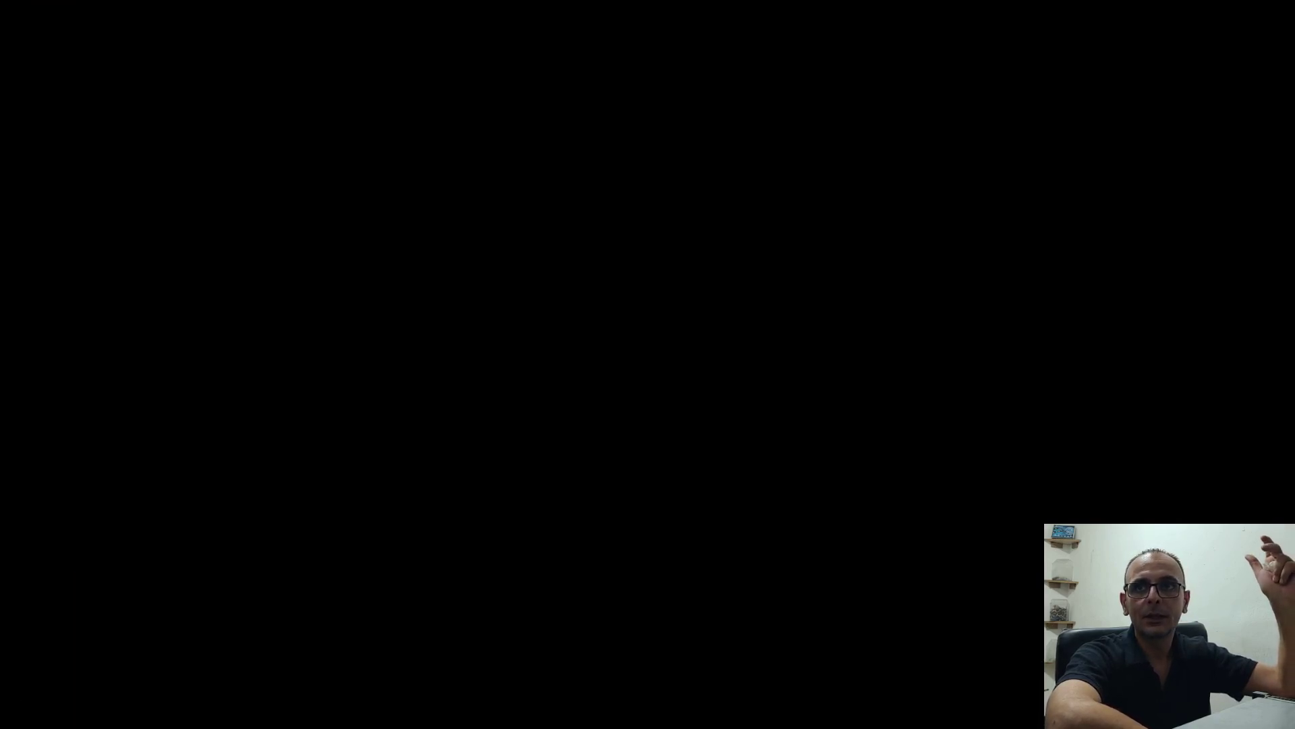
click(593, 459)
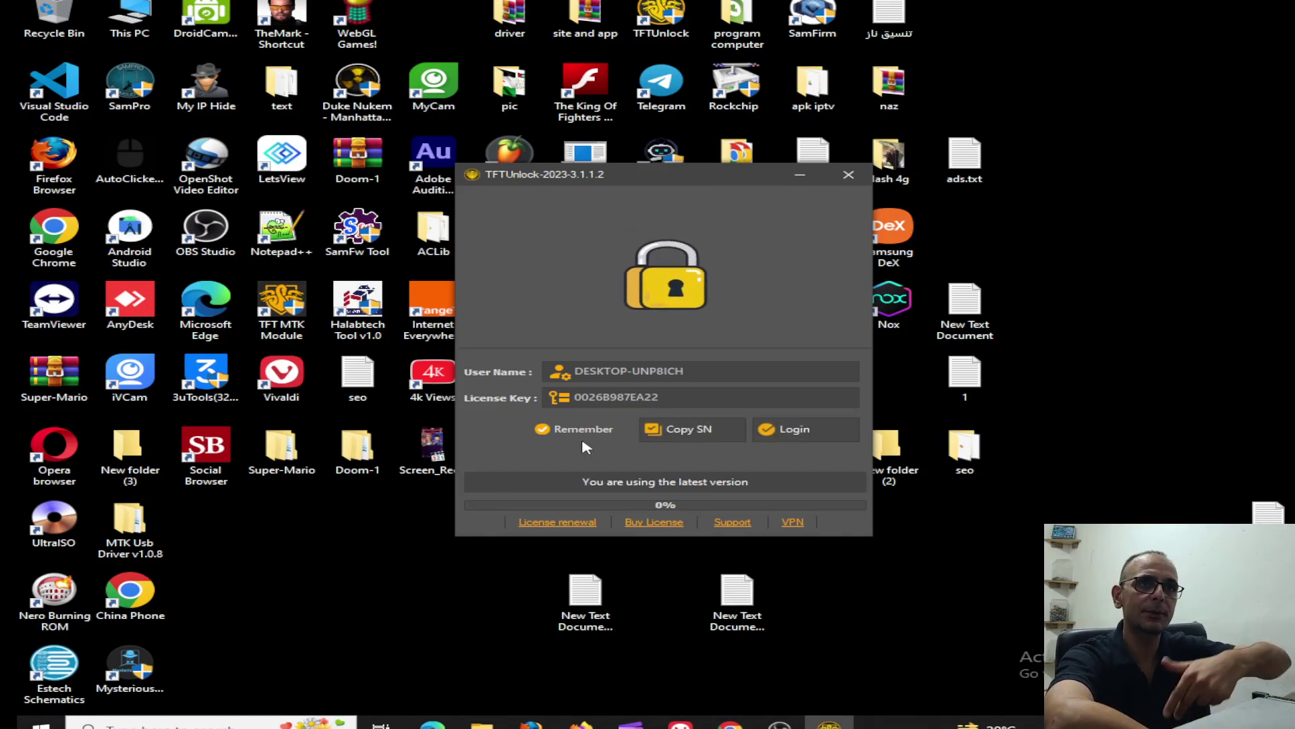
click(779, 428)
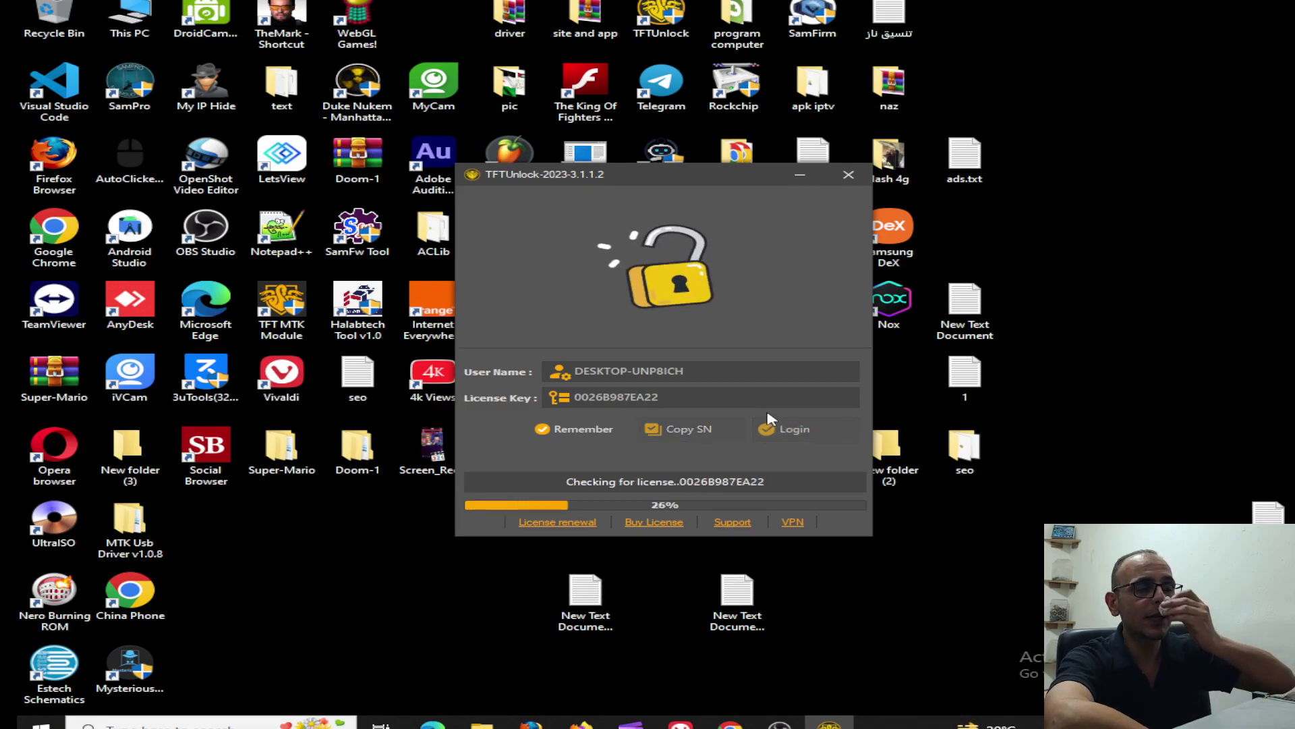
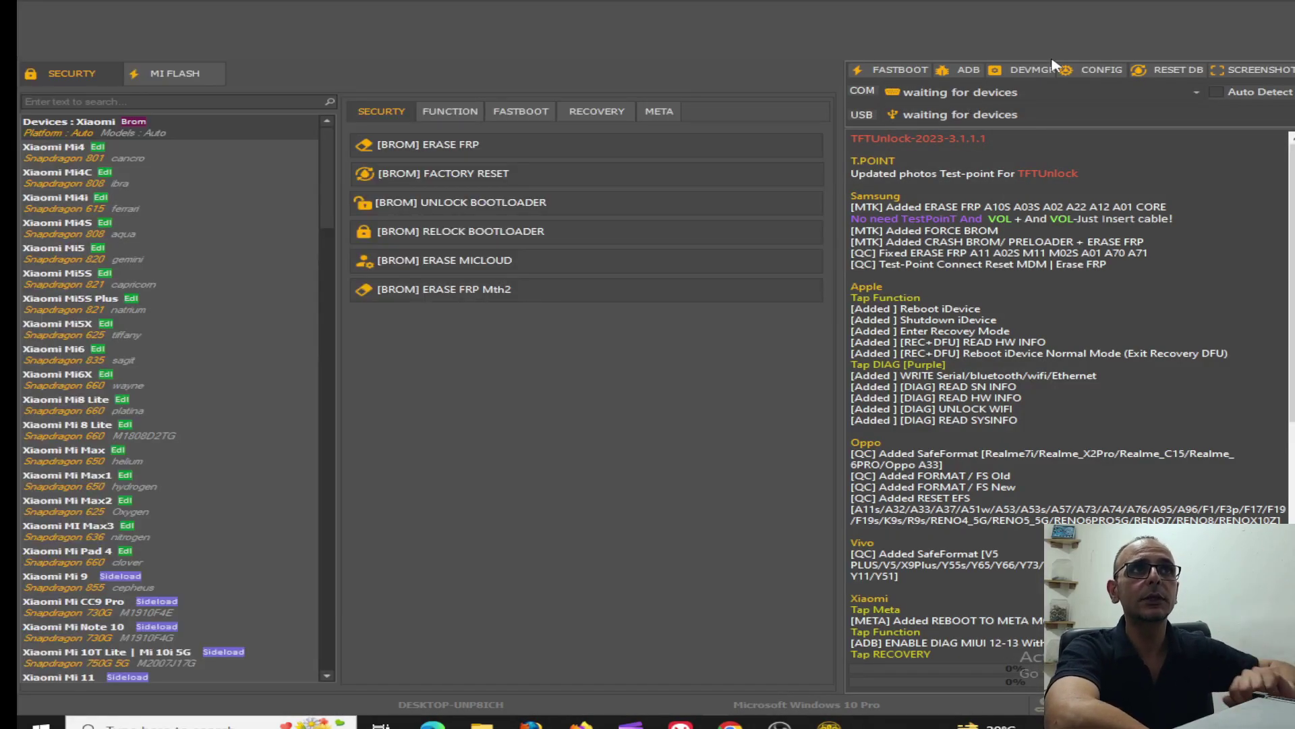
- Open TFTUnlock's configuration options for Android drivers and driver signatures
click(1107, 70)
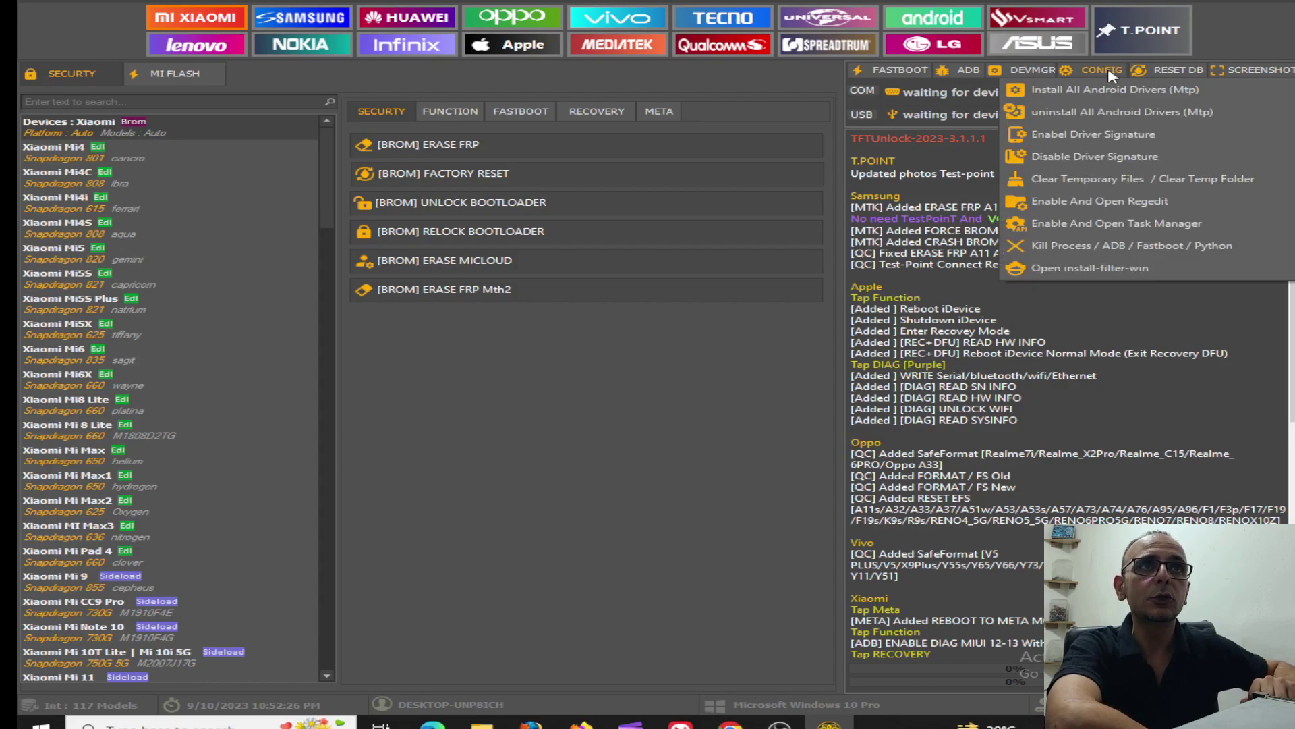